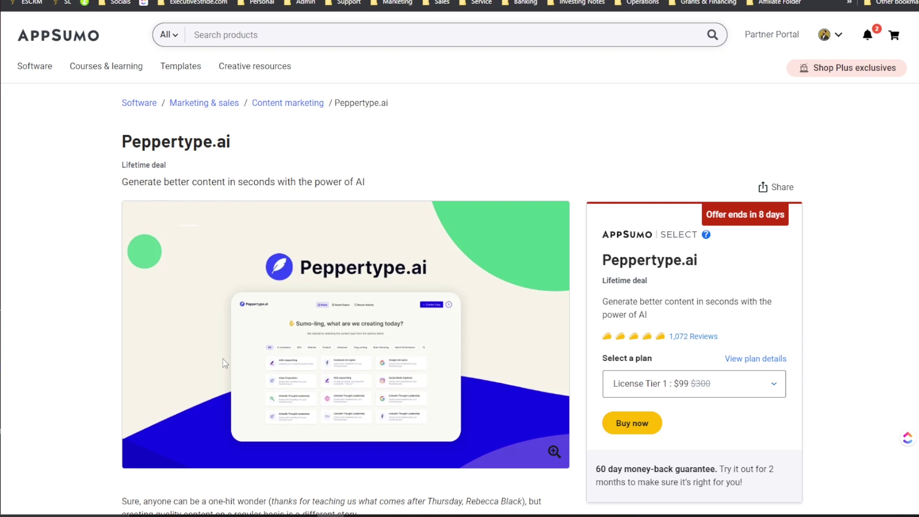
Step: Look through the Peppertype.ai lifetime deal page on AppSumo, covering the TL;DR, At-a-glance and Overview sections
scroll(449, 232, down, 8)
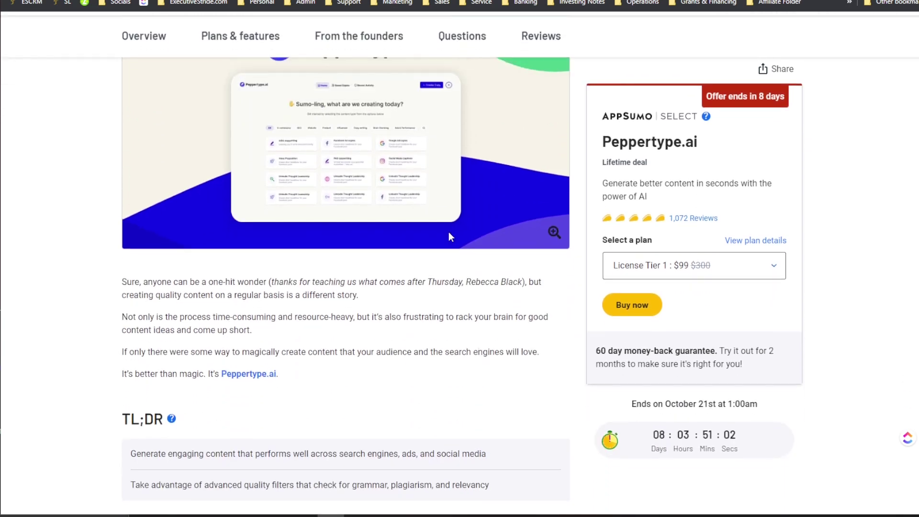
scroll(479, 220, down, 4)
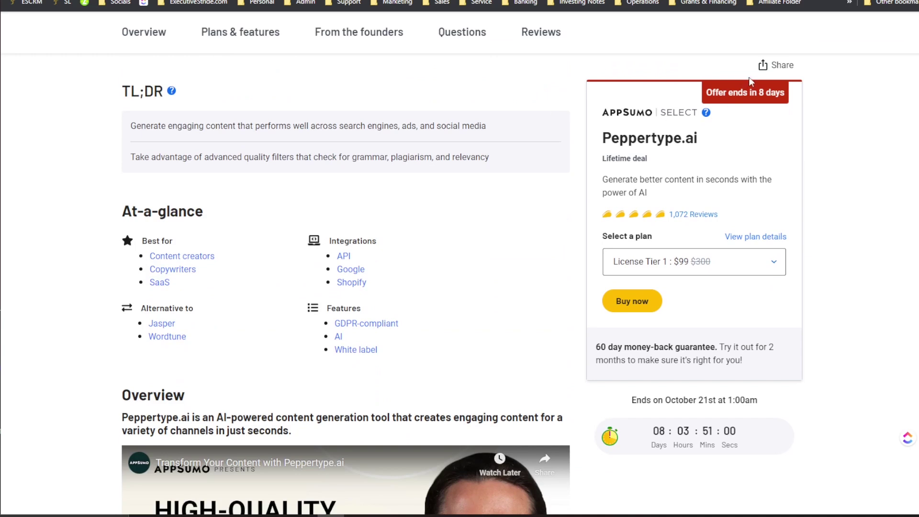
scroll(618, 158, down, 12)
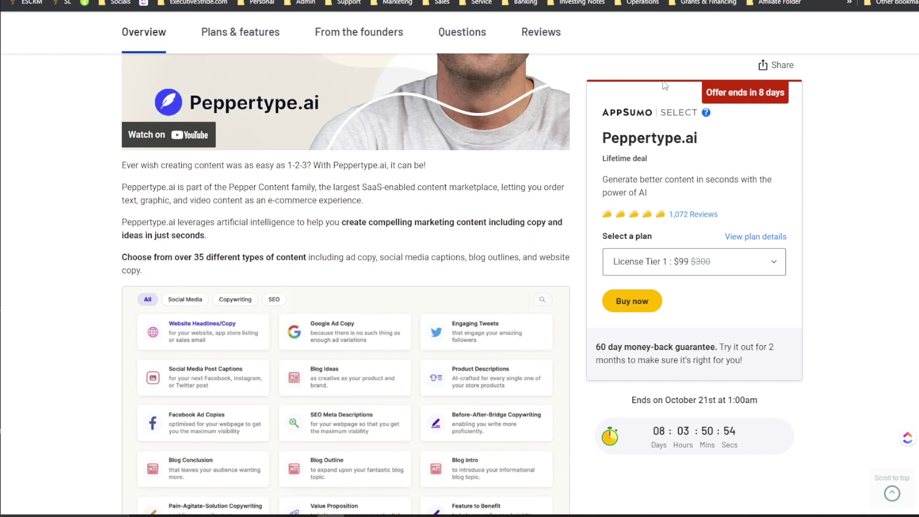
scroll(662, 291, up, 12)
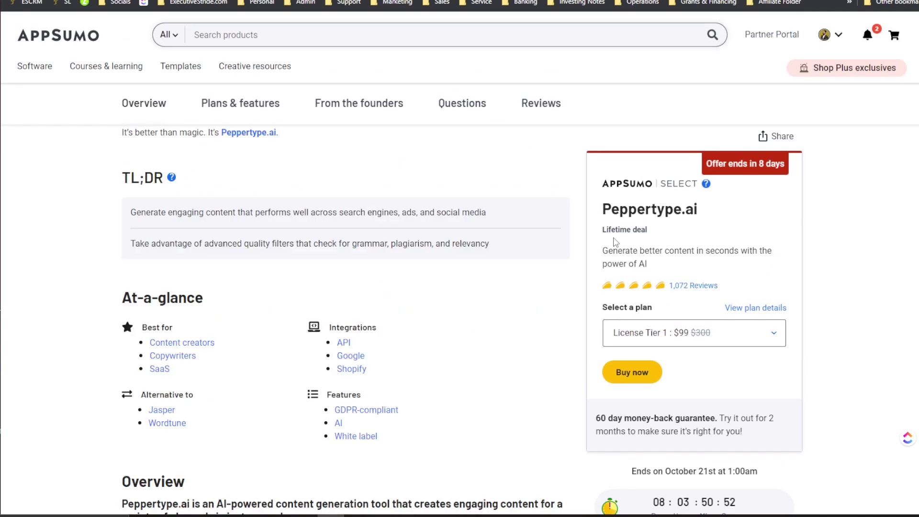
scroll(662, 291, up, 6)
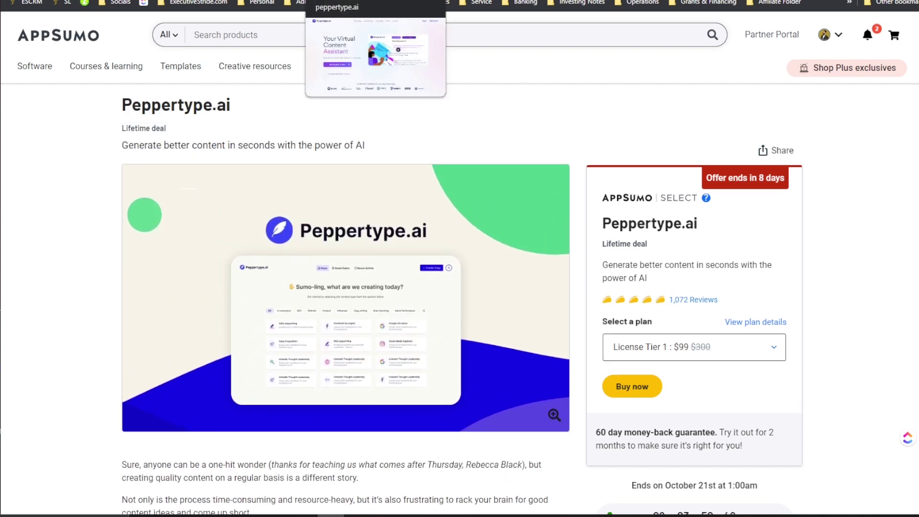
Step: Switch to the Peppertype.ai website, glance over its homepage and open the pricing page
click(362, 1)
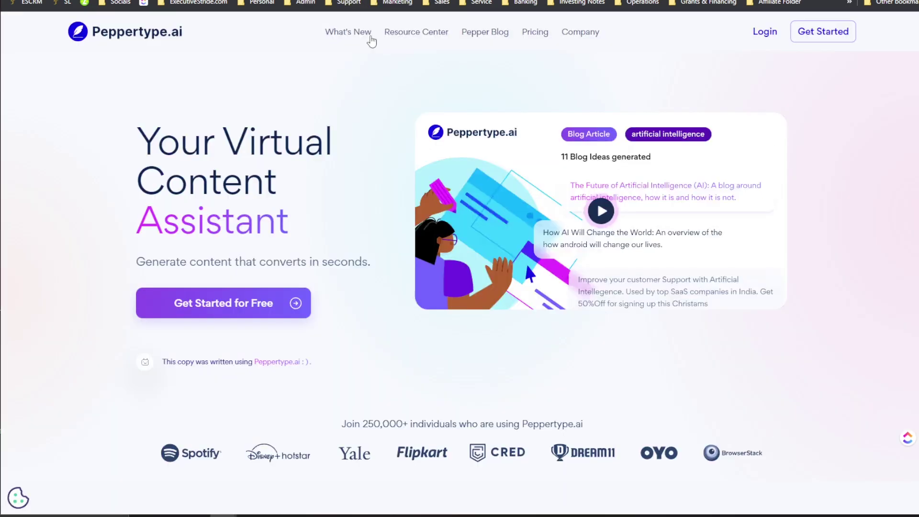
scroll(360, 65, down, 1)
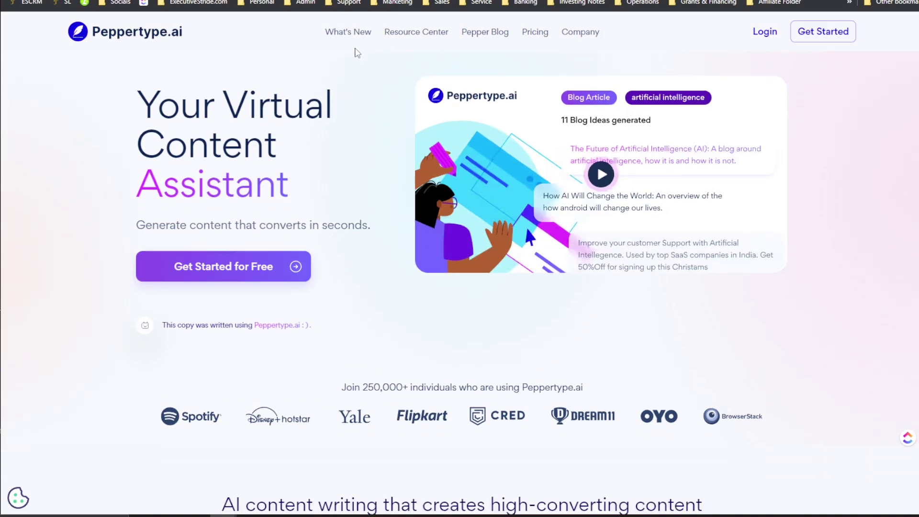
scroll(516, 51, down, 1)
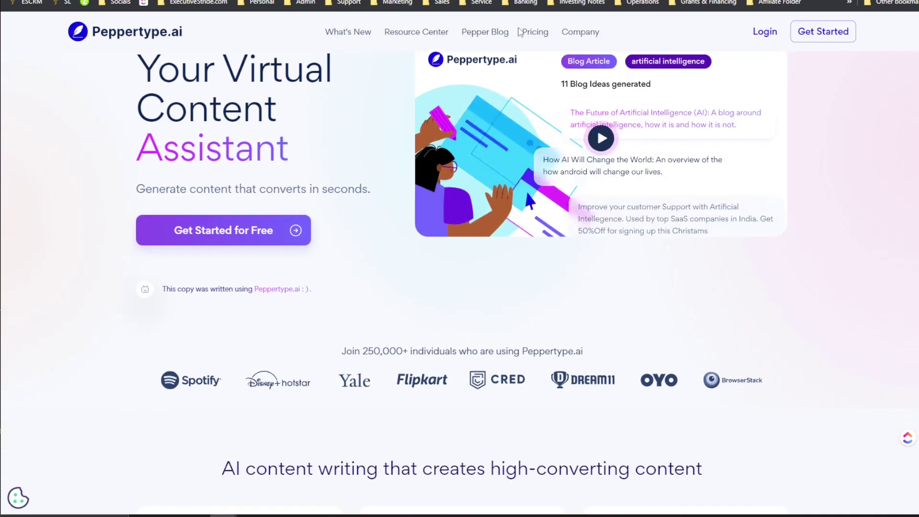
click(527, 32)
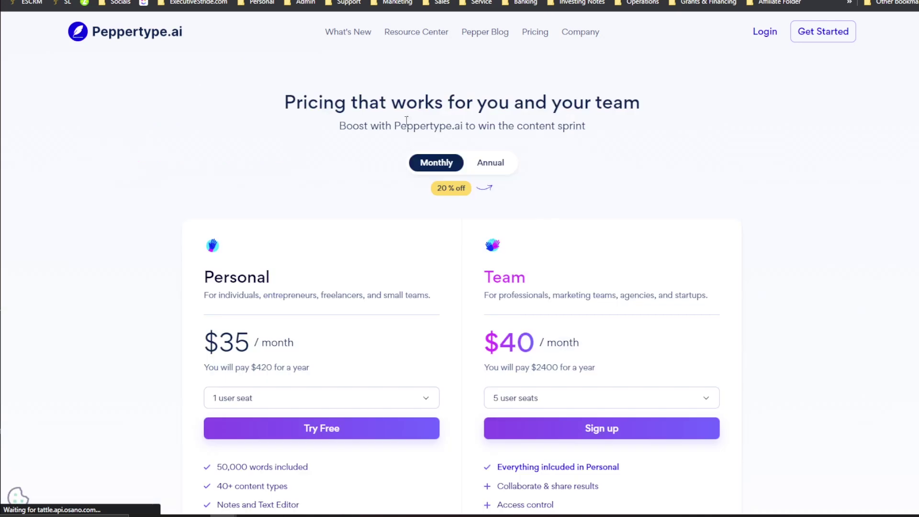
Step: Review the Personal and Team plans, the Enterprise offer and the product highlights on the Peppertype.ai site
scroll(385, 139, down, 4)
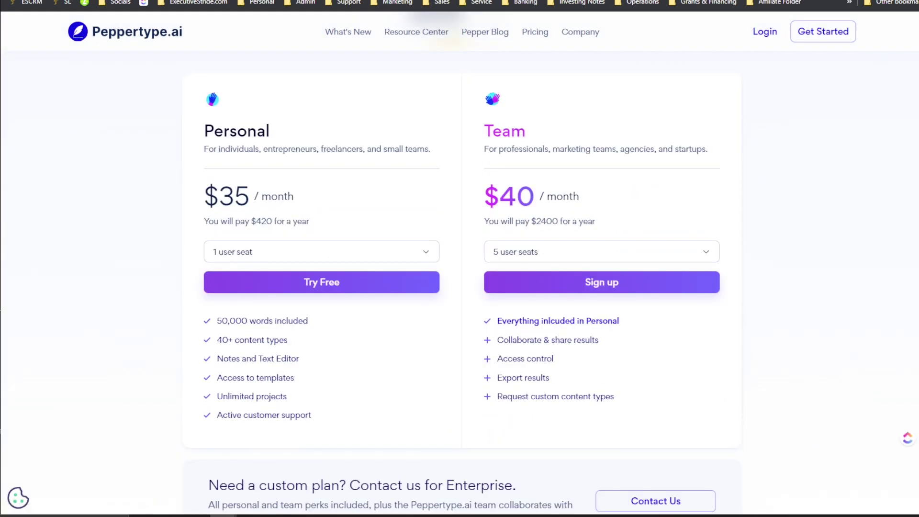
scroll(404, 181, down, 8)
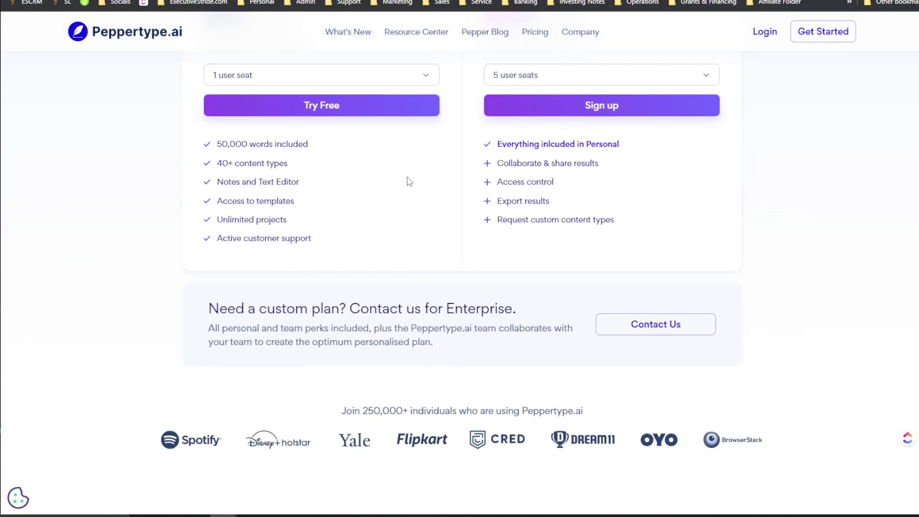
scroll(425, 187, down, 13)
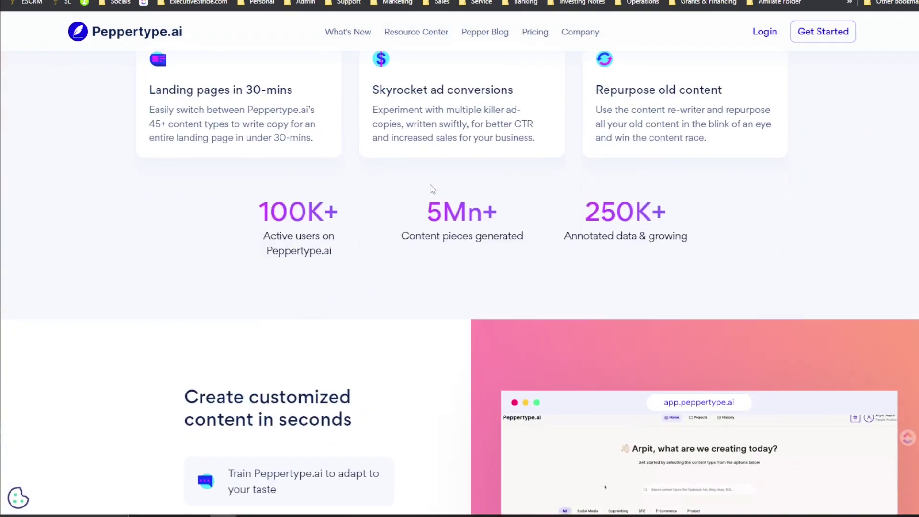
scroll(431, 194, down, 4)
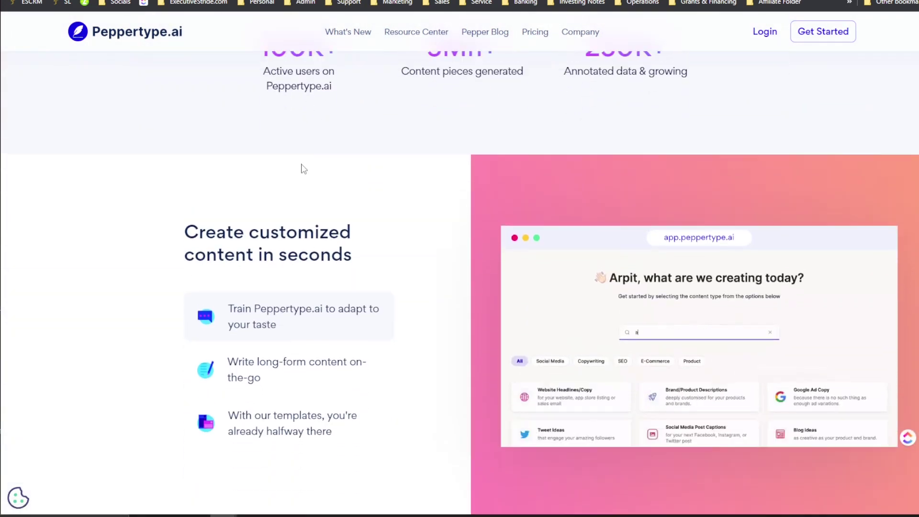
scroll(302, 169, up, 1)
drag(287, 125, 329, 126)
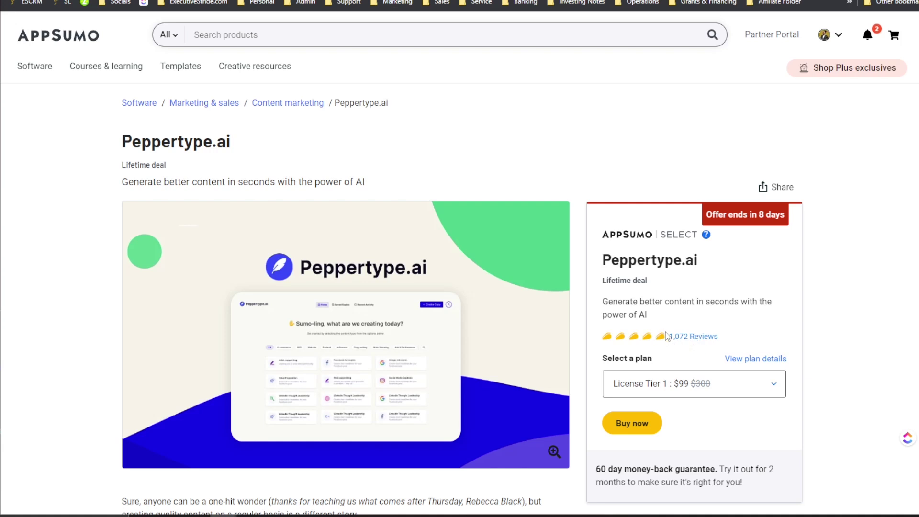
Step: Return to the AppSumo deal page and read the Plans & features section through to the license tier comparison
scroll(668, 336, down, 10)
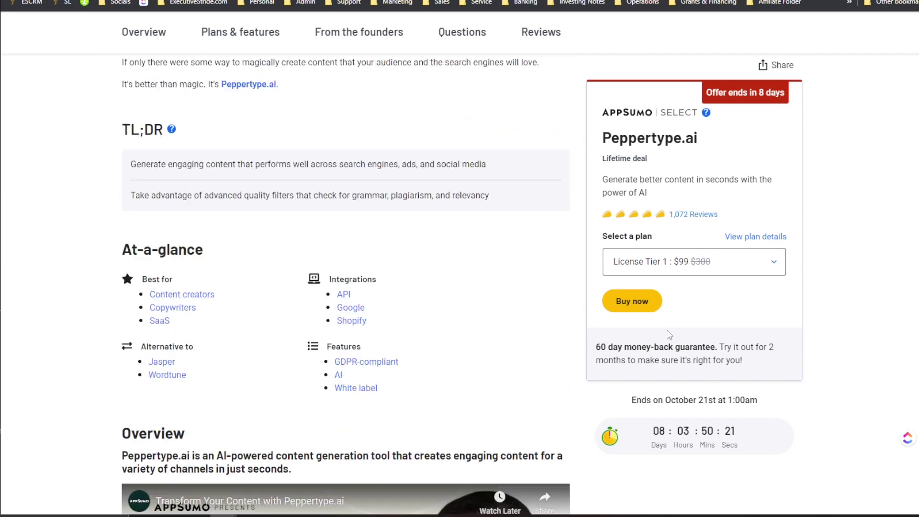
scroll(669, 334, down, 20)
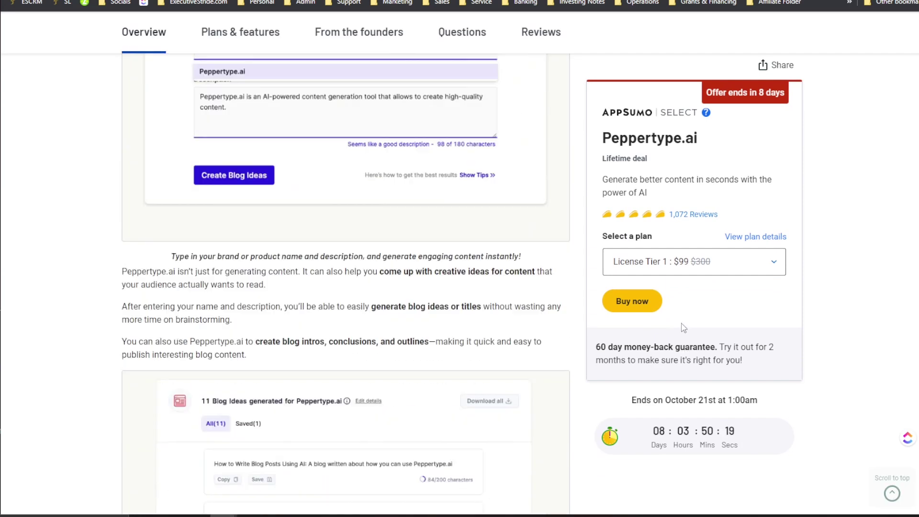
scroll(685, 330, down, 20)
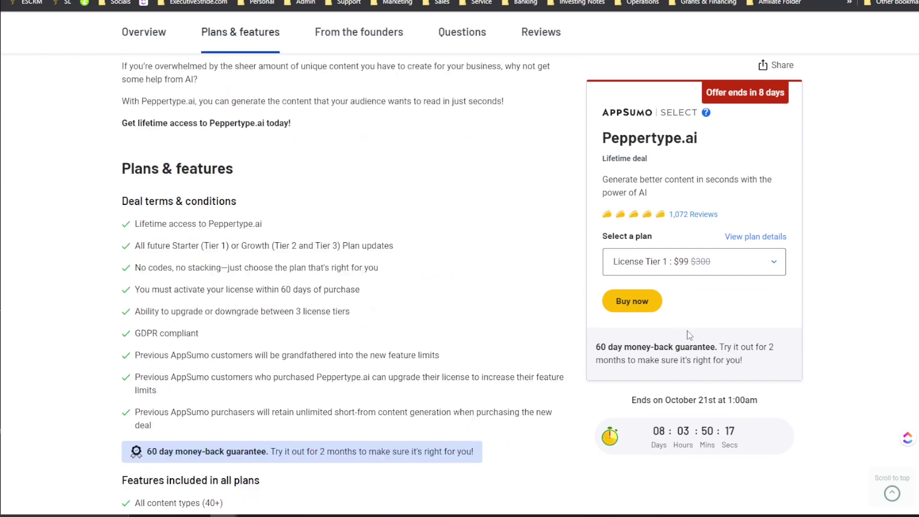
scroll(690, 336, down, 8)
scroll(694, 343, up, 10)
scroll(694, 343, down, 8)
scroll(696, 338, down, 4)
scroll(431, 257, up, 6)
Step: Examine the user and monthly word allowances of License Tier 1
drag(143, 296, 170, 295)
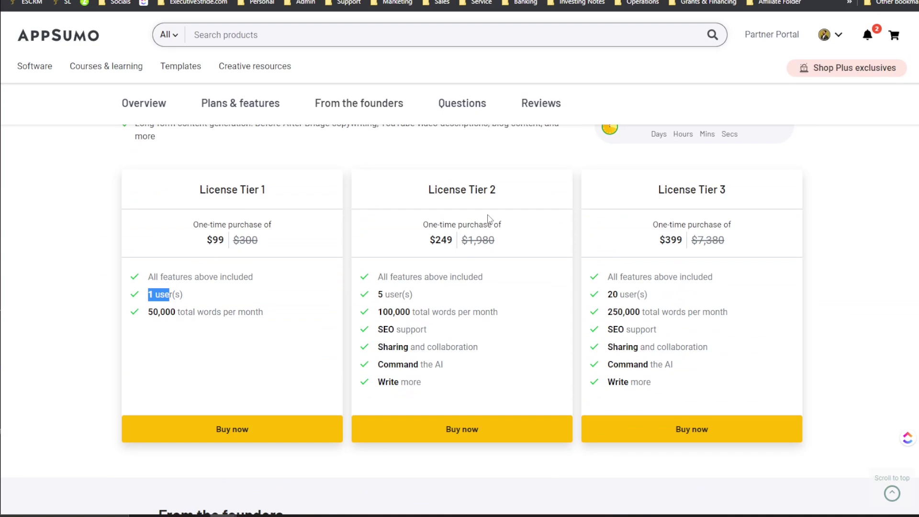
click(230, 312)
drag(260, 191, 272, 197)
Step: Examine the License Tier 2 features, covering users, monthly words, SEO support, sharing, Command the AI and Write more
click(397, 292)
drag(391, 308, 431, 312)
click(417, 316)
drag(389, 330, 428, 331)
drag(423, 365, 448, 349)
drag(403, 378, 443, 385)
click(407, 382)
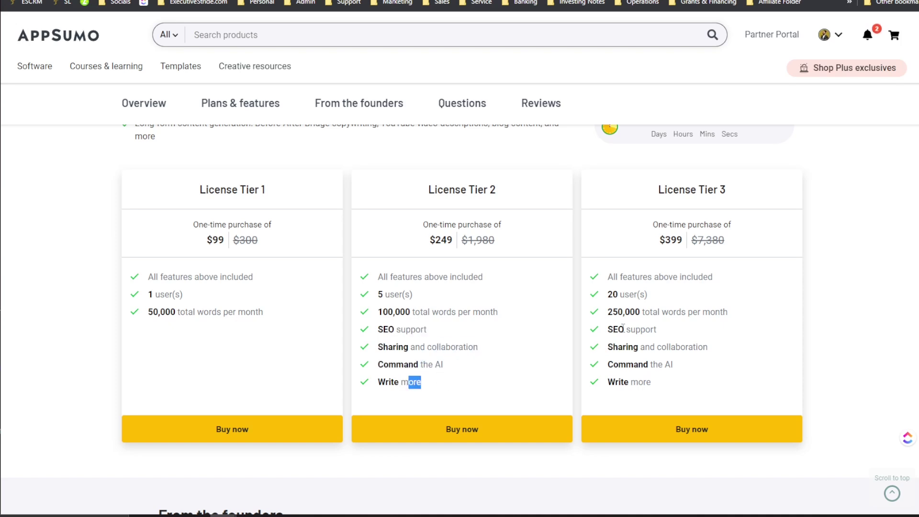
Step: Check the user and word limits of License Tier 3 and highlight Tier 2's Command the AI feature
drag(617, 294, 680, 298)
click(616, 299)
drag(642, 312, 650, 313)
drag(414, 365, 387, 370)
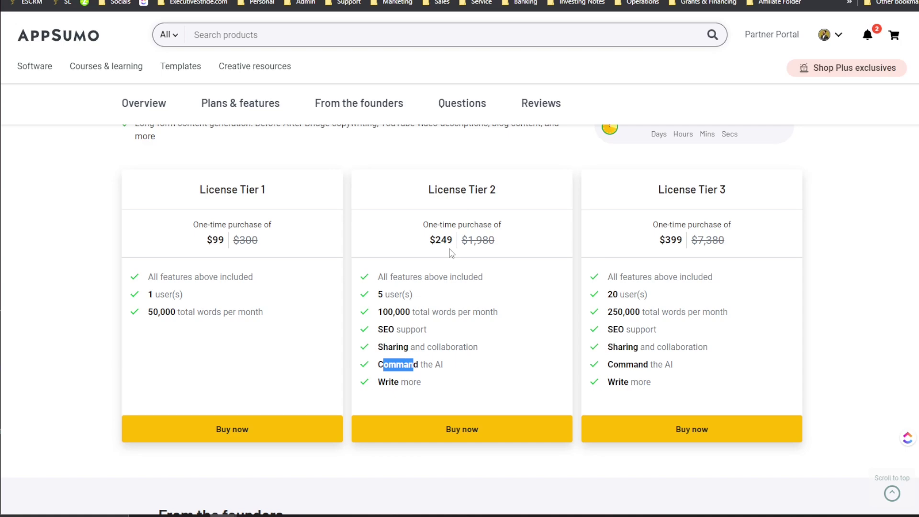
Step: Revisit the deal overview, the features included in all plans and the three license tiers
scroll(480, 248, up, 15)
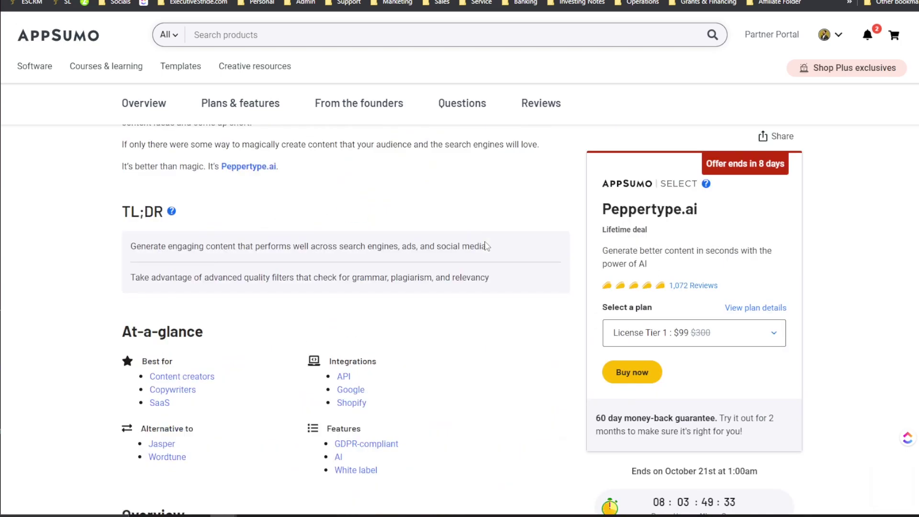
scroll(487, 246, down, 12)
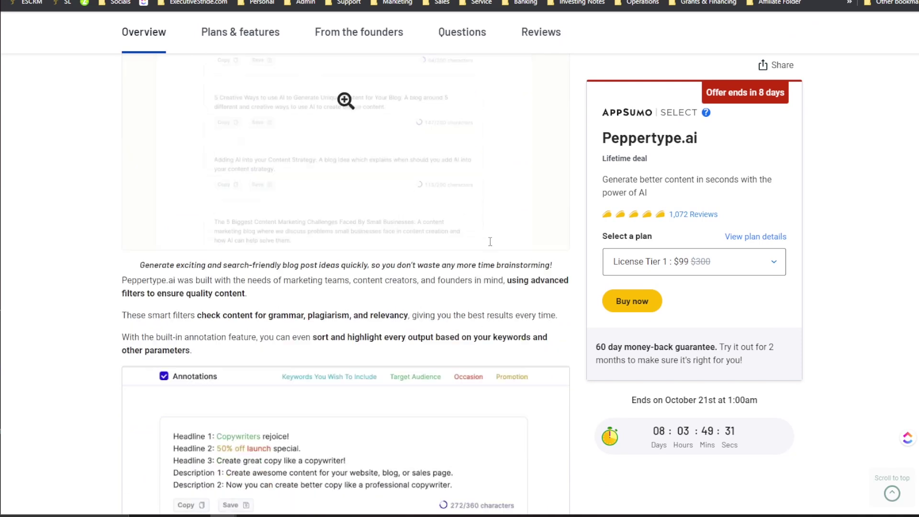
scroll(491, 248, down, 10)
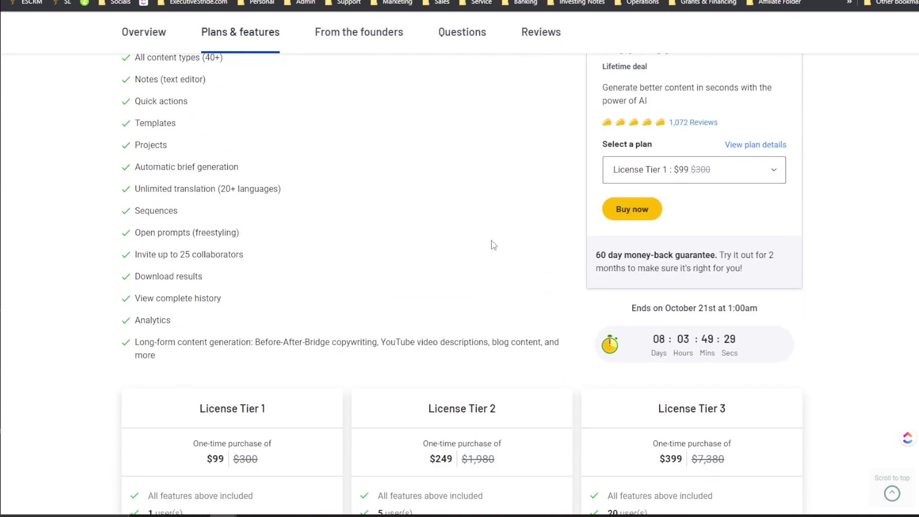
scroll(493, 245, down, 2)
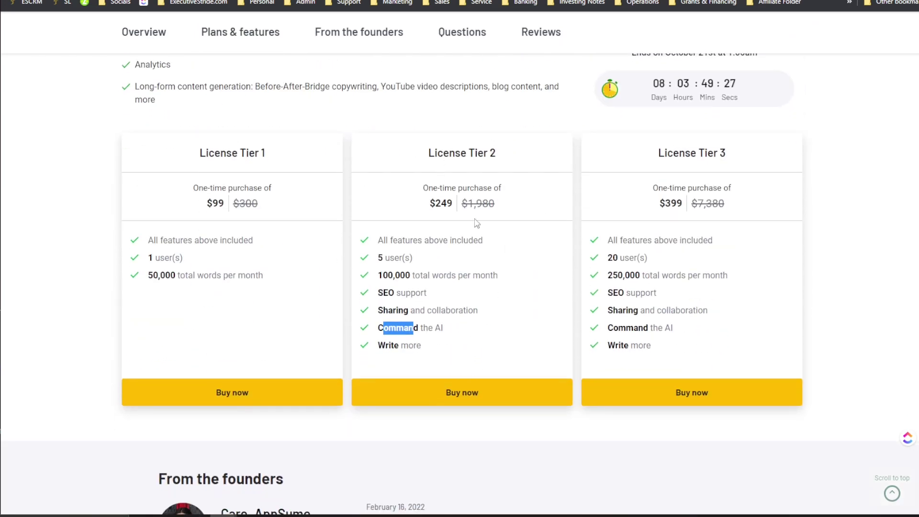
scroll(484, 220, down, 2)
Step: Go back to the deal's purchase card and point out its offer deadline label
scroll(574, 211, up, 20)
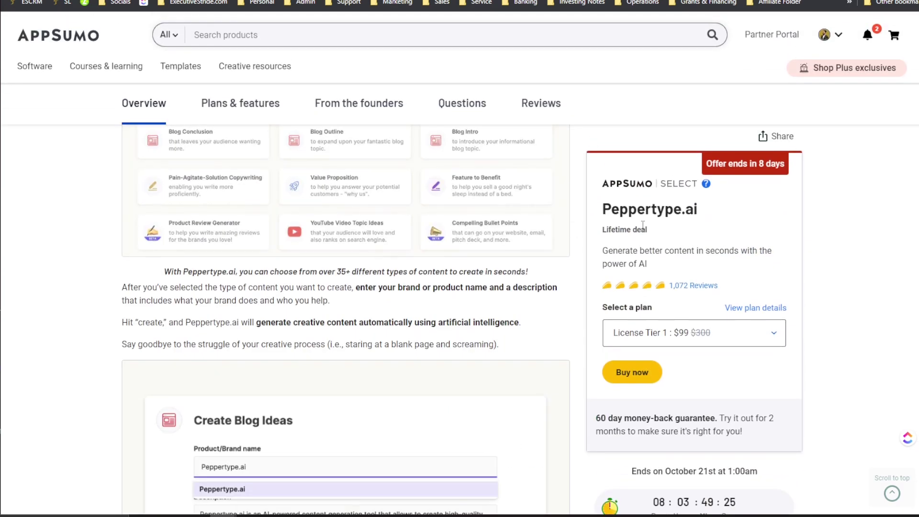
scroll(622, 194, up, 1)
drag(708, 164, 758, 167)
click(749, 159)
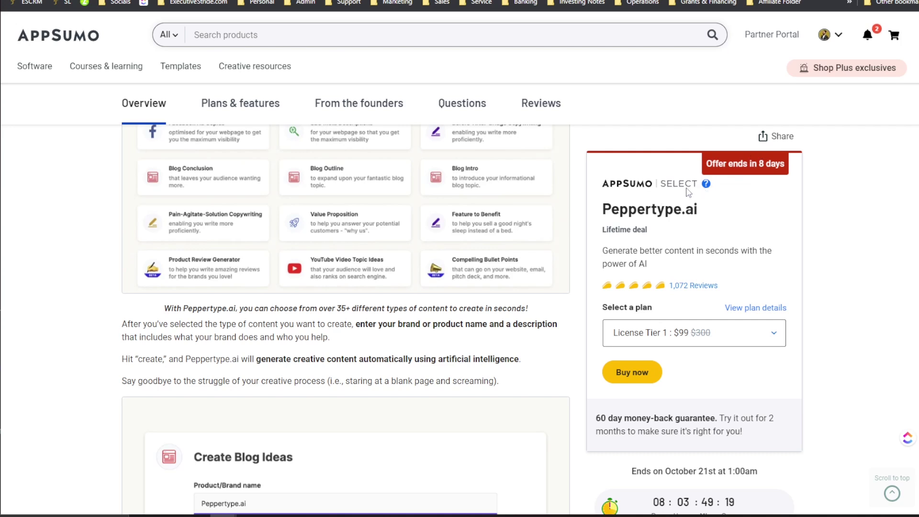
scroll(670, 202, up, 10)
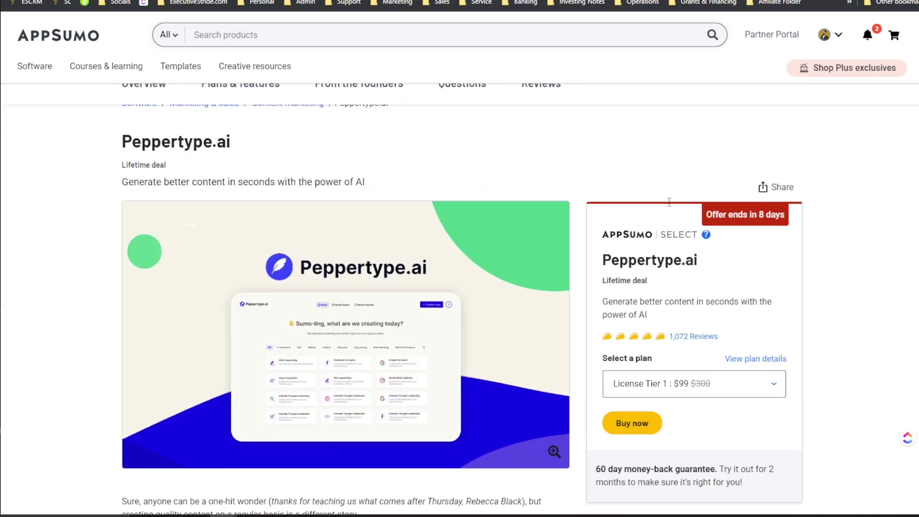
scroll(670, 202, down, 3)
scroll(667, 214, up, 3)
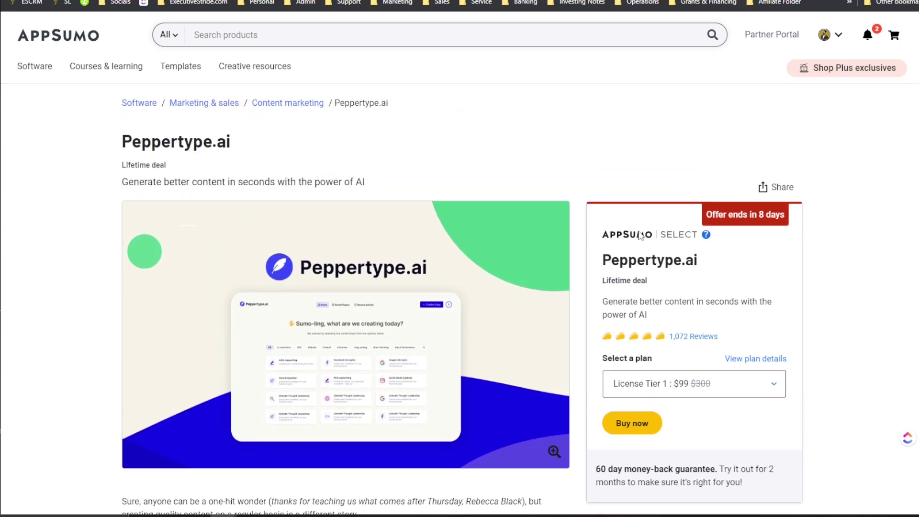
scroll(639, 235, down, 1)
scroll(701, 265, down, 1)
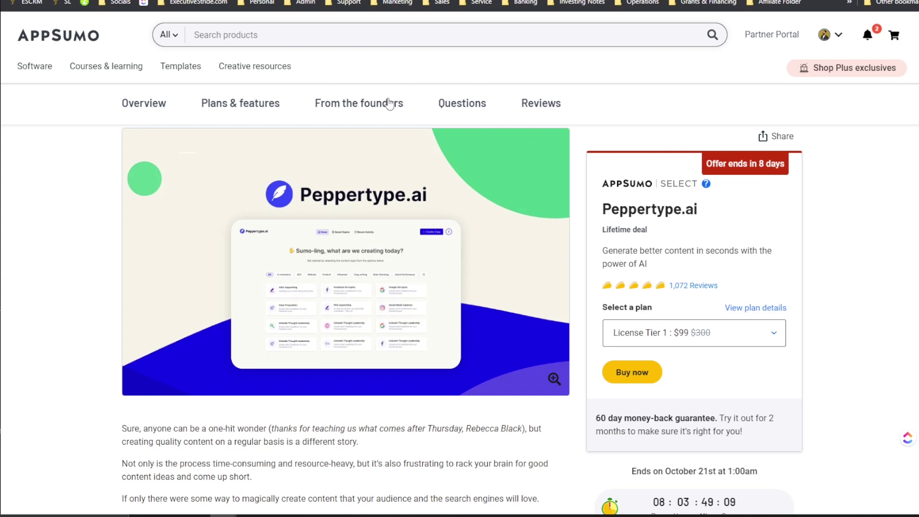
scroll(570, 289, down, 1)
scroll(570, 290, down, 3)
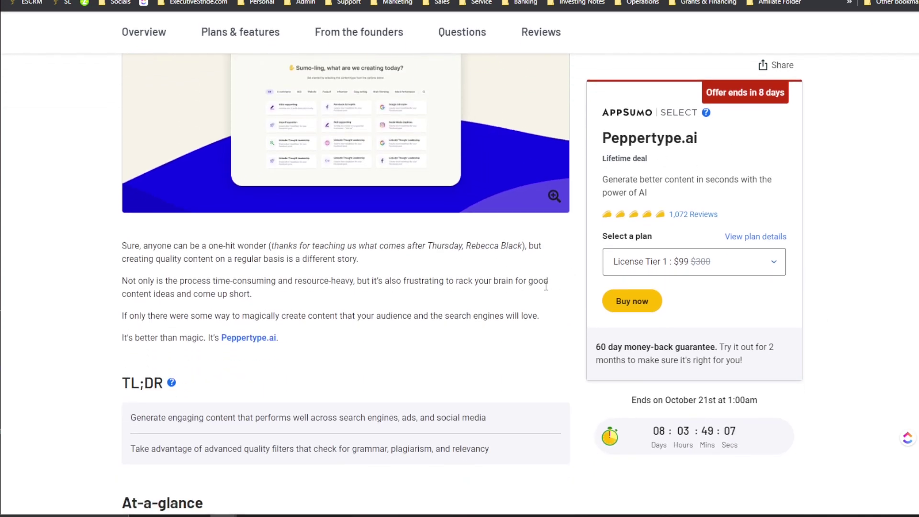
scroll(368, 70, up, 5)
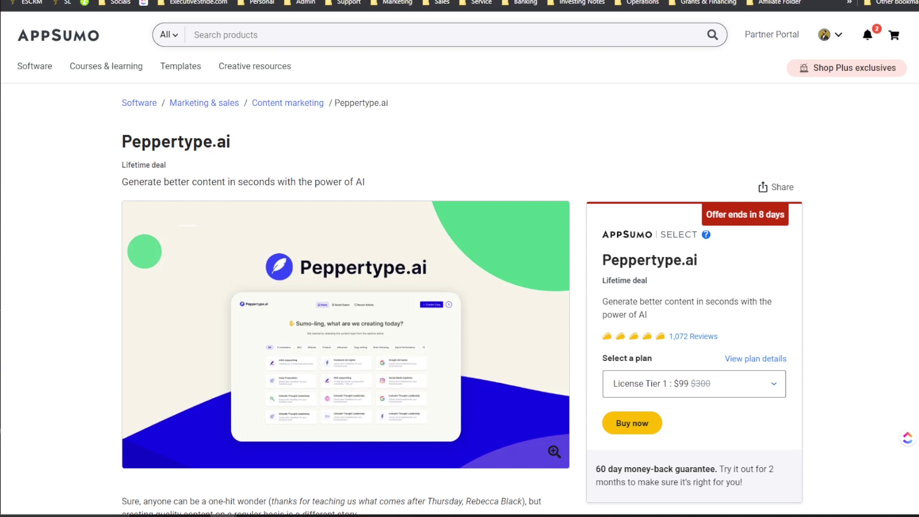
Step: Review the deal's introduction, overview video section and grid of available content types
scroll(264, 265, down, 8)
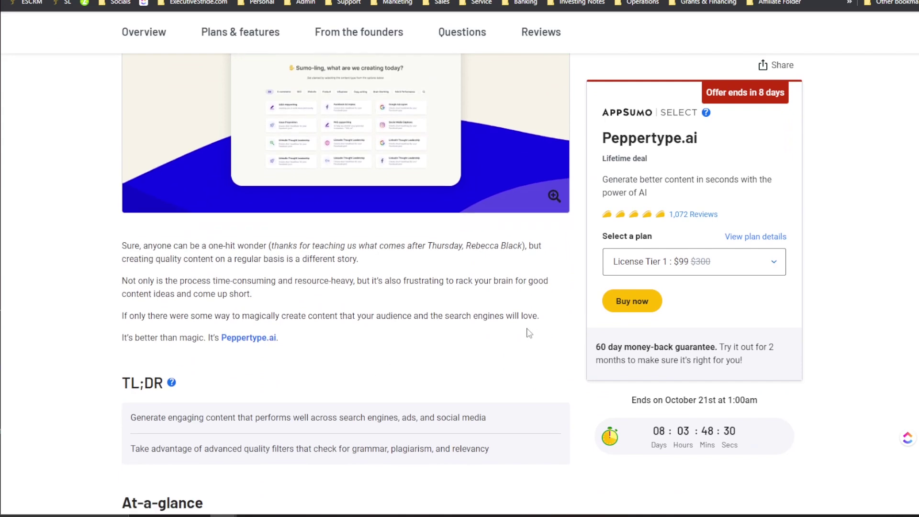
scroll(569, 328, down, 7)
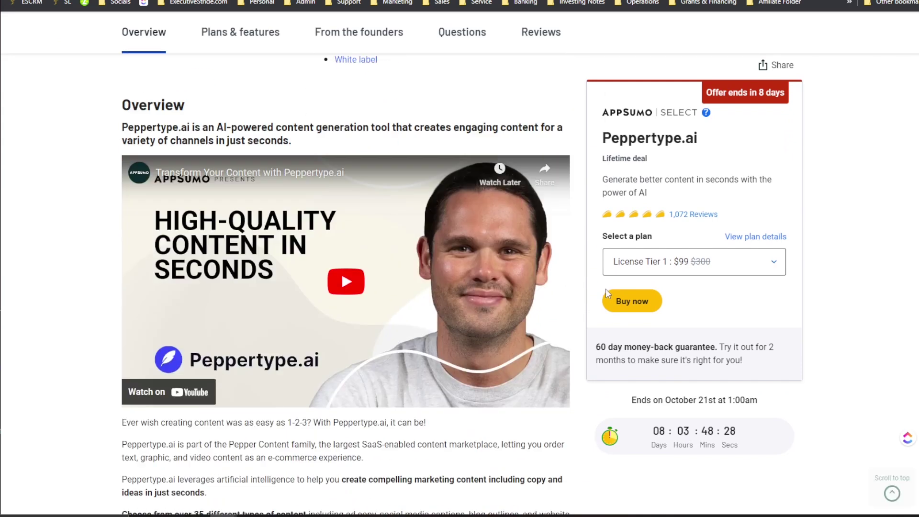
scroll(610, 295, down, 19)
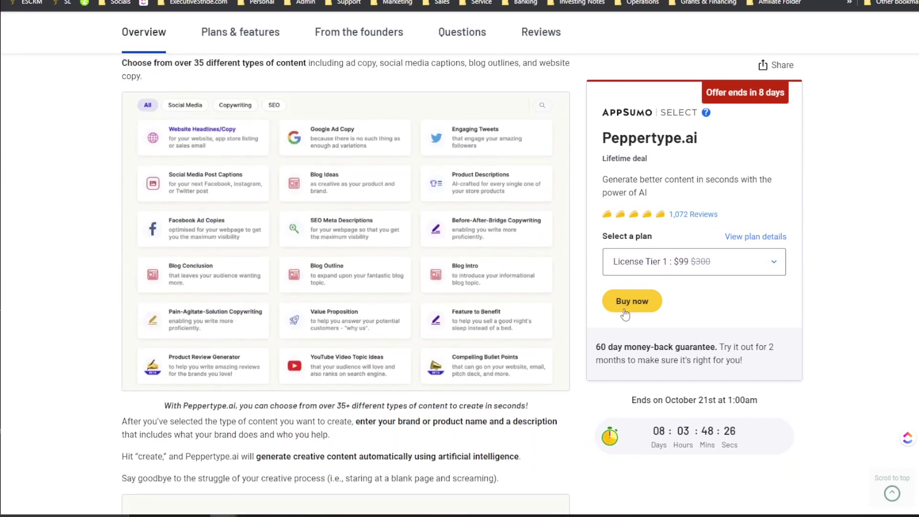
scroll(628, 308, up, 20)
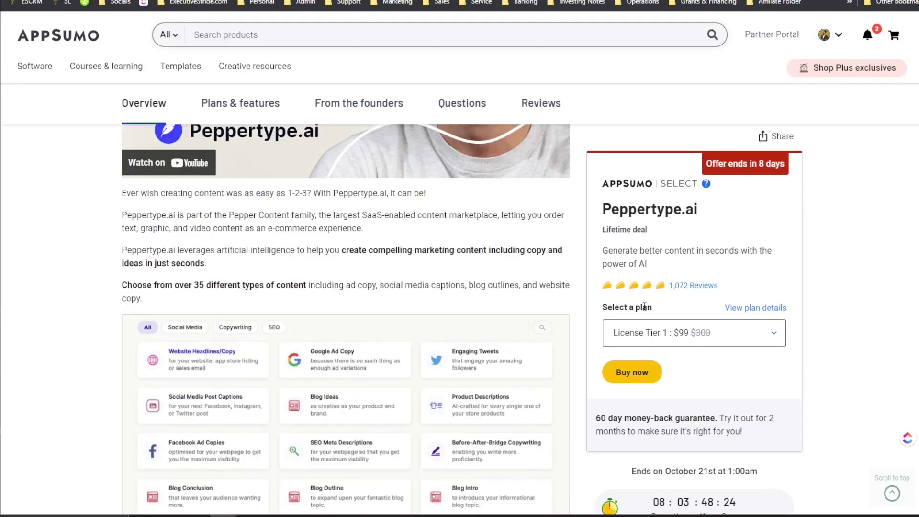
Step: Revisit the deal page's header, product image and introduction above the TL;DR section
scroll(645, 306, up, 10)
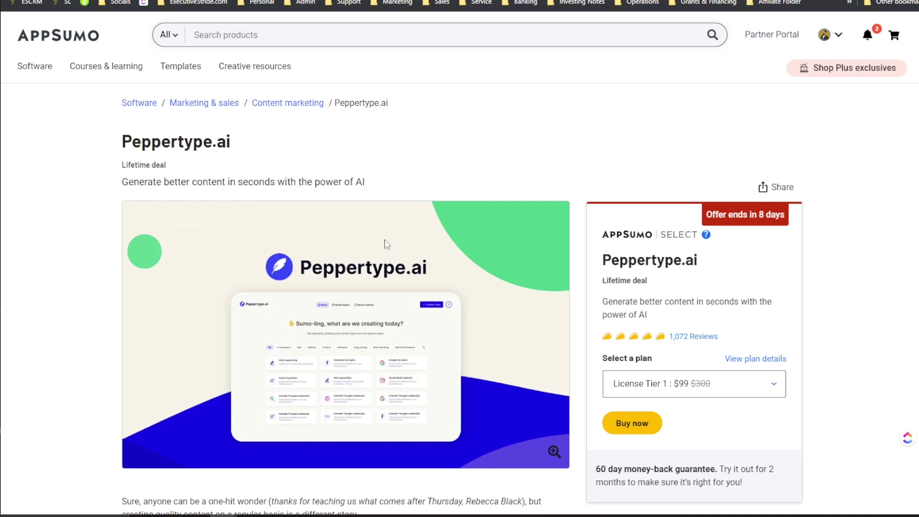
scroll(679, 280, down, 6)
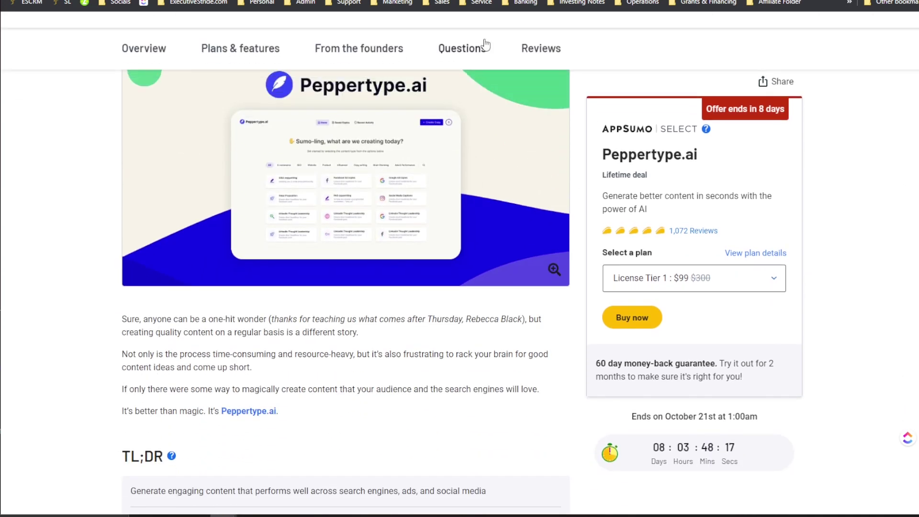
scroll(501, 130, up, 6)
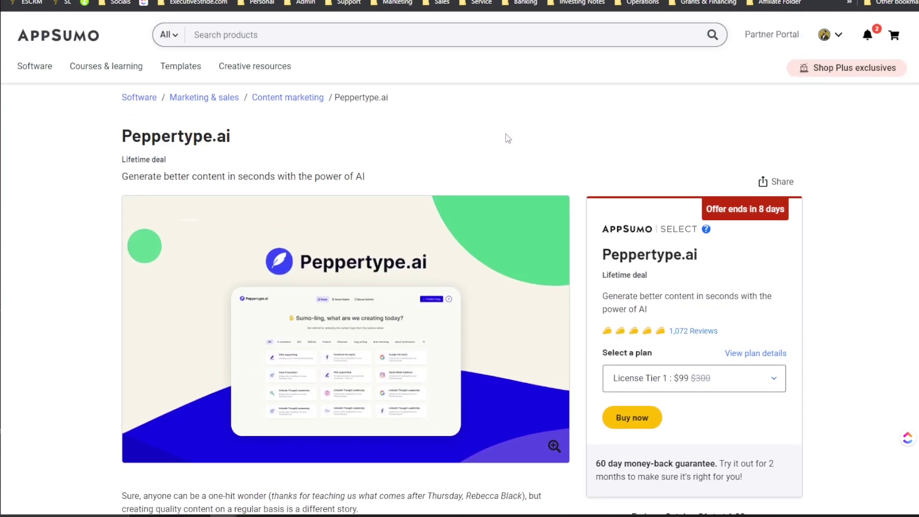
scroll(506, 137, down, 2)
scroll(511, 149, up, 2)
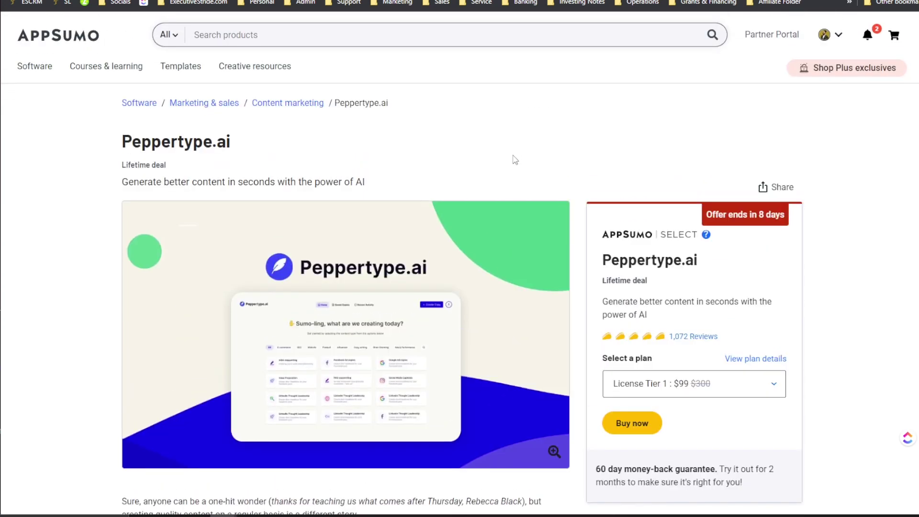
scroll(515, 160, down, 1)
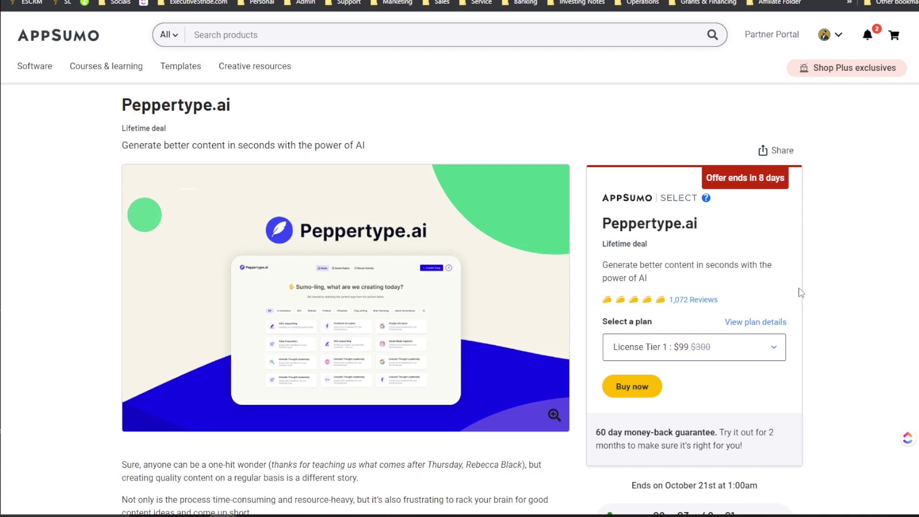
Step: Point out the offer deadline label on the purchase card and recheck the countdown and TL;DR section
drag(743, 178, 795, 172)
click(771, 183)
scroll(771, 196, down, 4)
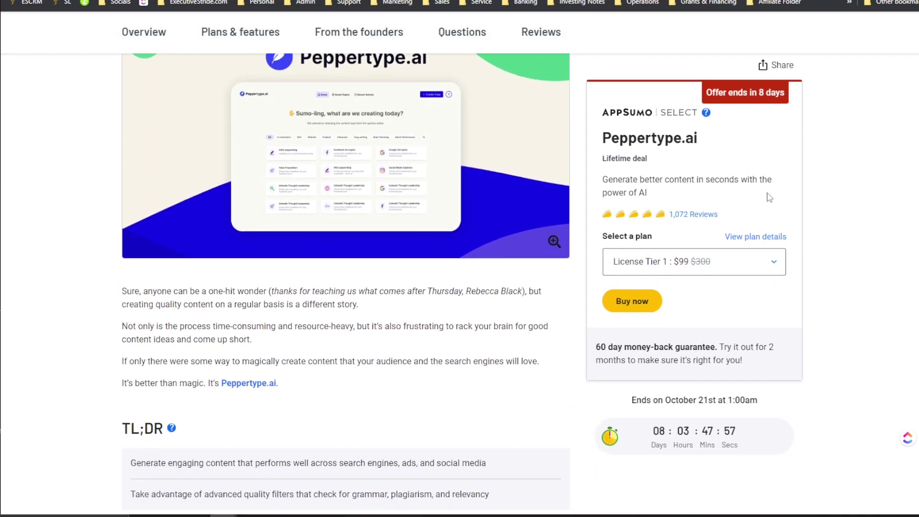
scroll(522, 186, up, 4)
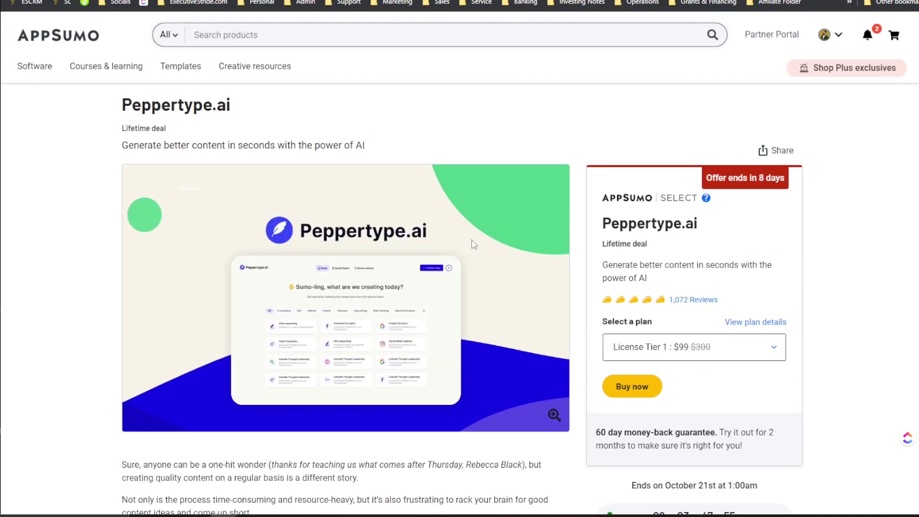
scroll(475, 239, up, 1)
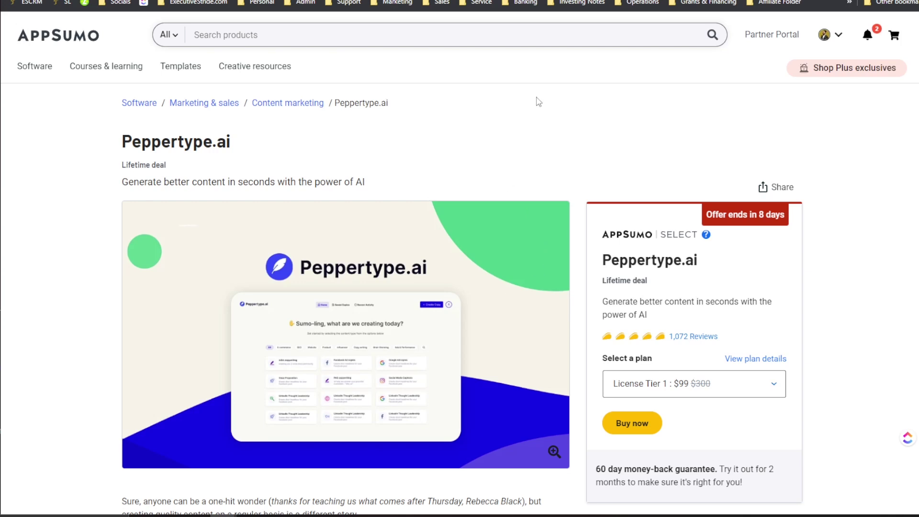
scroll(528, 192, down, 2)
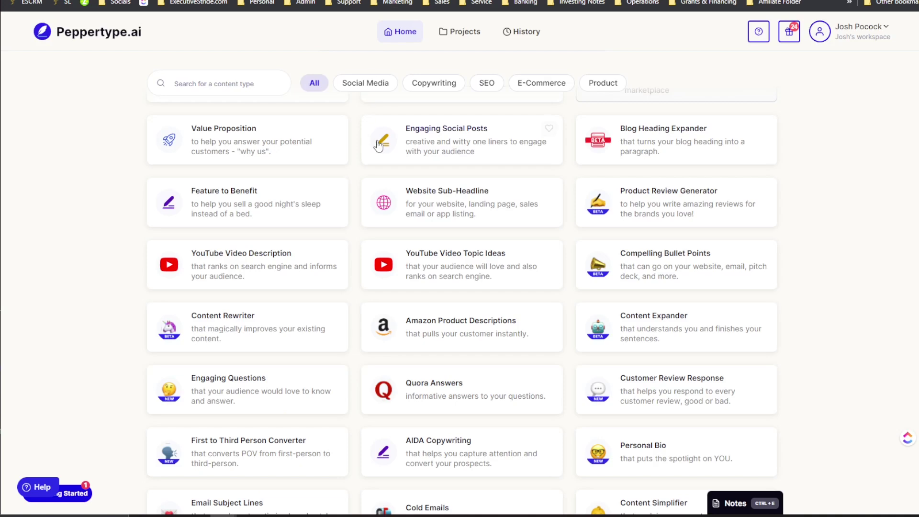
Step: Browse the Peppertype.ai app's content types, visit the Projects page and return to the app's home page
scroll(285, 197, up, 15)
scroll(443, 279, down, 1)
scroll(443, 279, down, 8)
scroll(749, 313, up, 3)
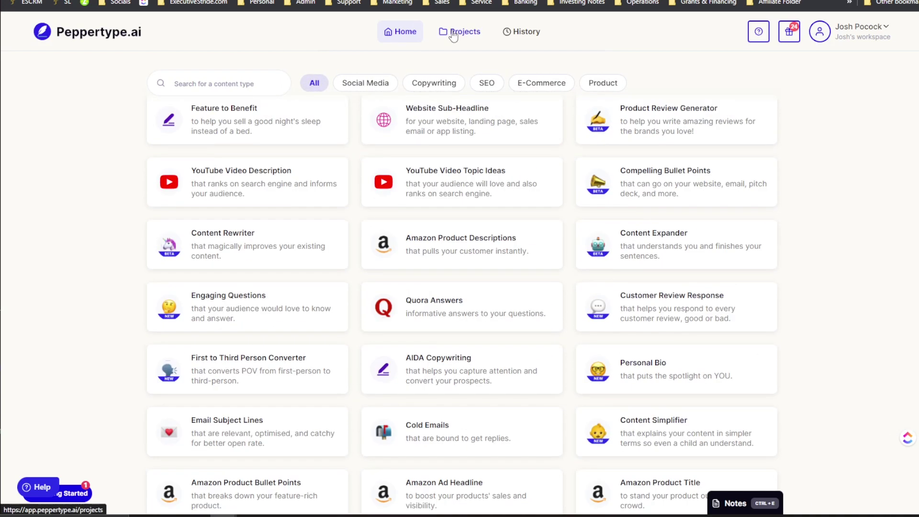
click(454, 33)
click(393, 32)
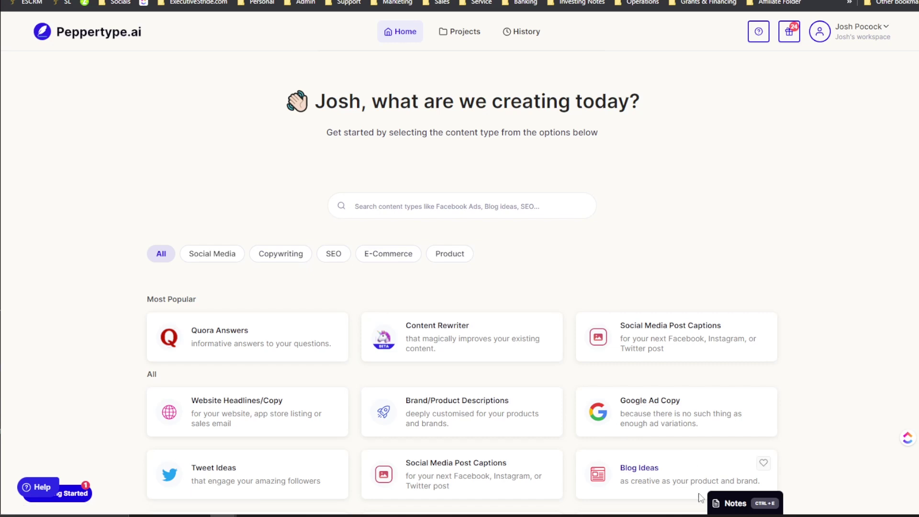
Step: Open the Notes editor, look through the existing blog draft and delete all of its text
click(726, 503)
scroll(519, 317, up, 15)
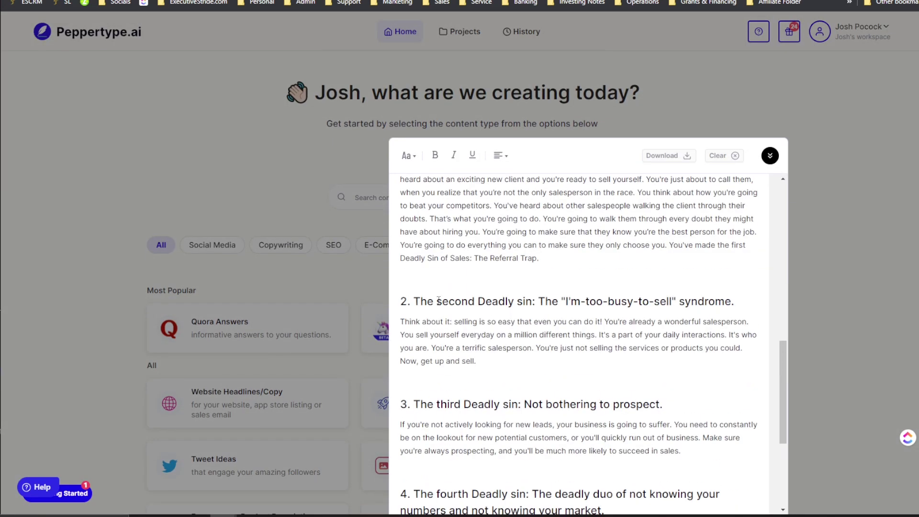
drag(440, 197, 788, 432)
scroll(762, 397, down, 7)
scroll(738, 380, down, 2)
click(733, 369)
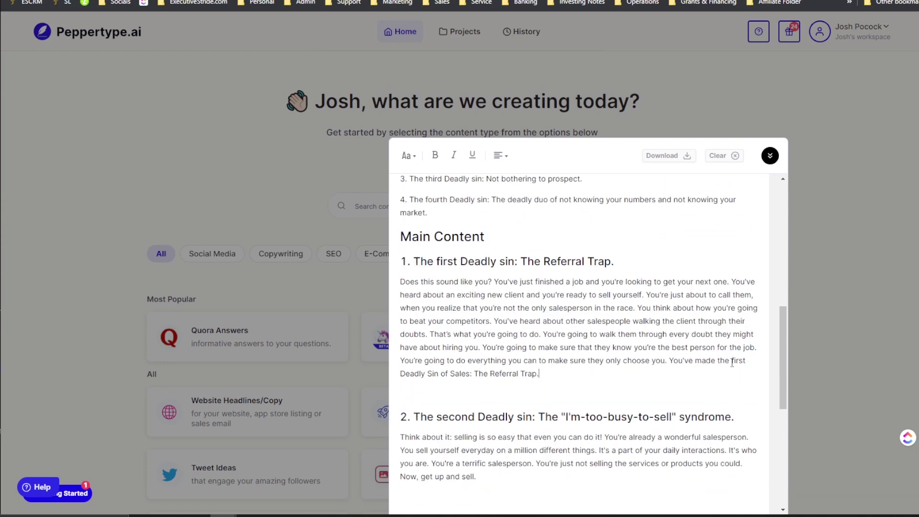
key(ctrl+a)
key(BackSpace)
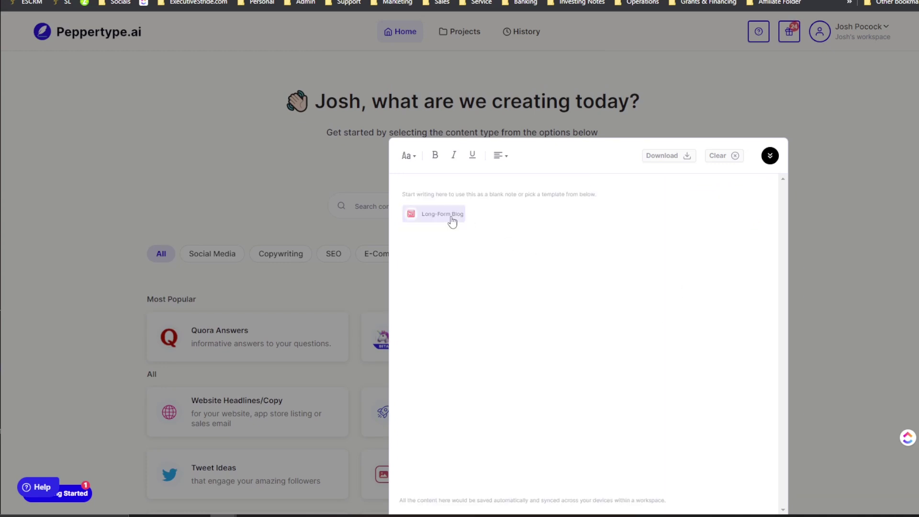
Step: Fill the empty note with the Long-Form Blog template and review its sections from Blog Title to Conclusion
click(424, 211)
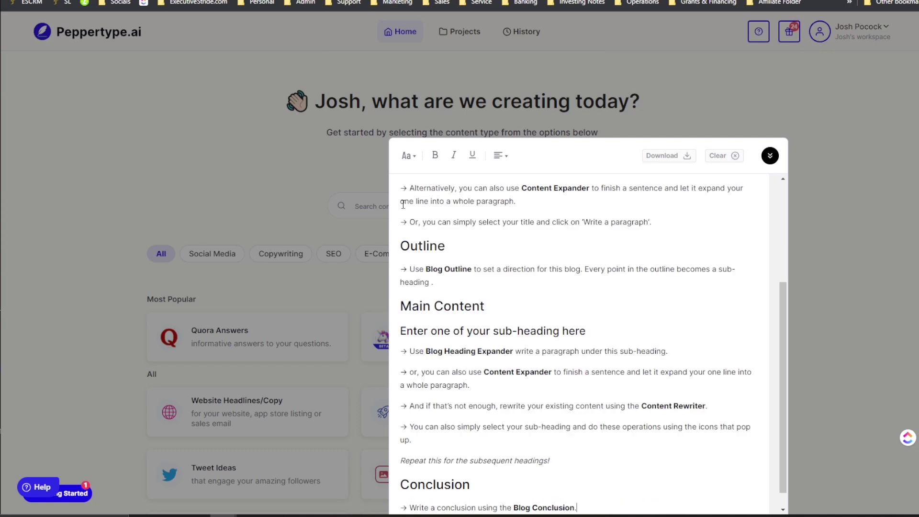
scroll(593, 374, up, 4)
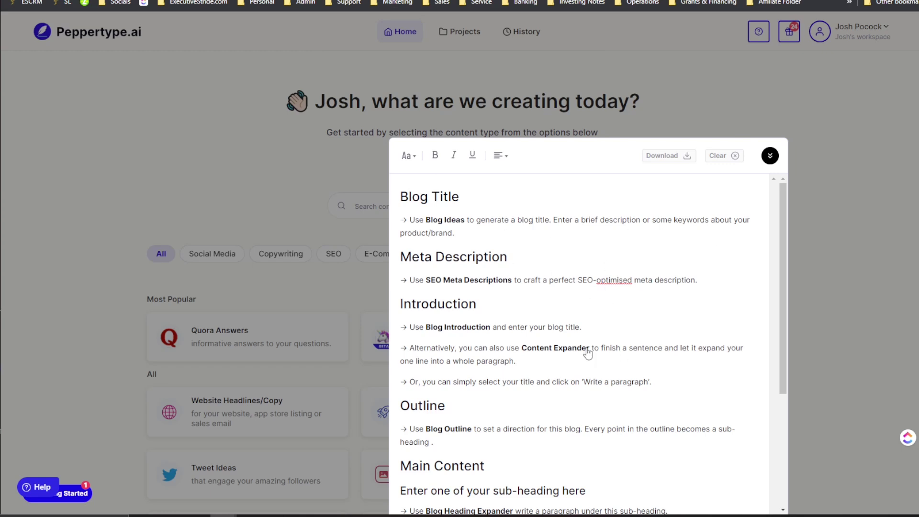
scroll(553, 244, down, 6)
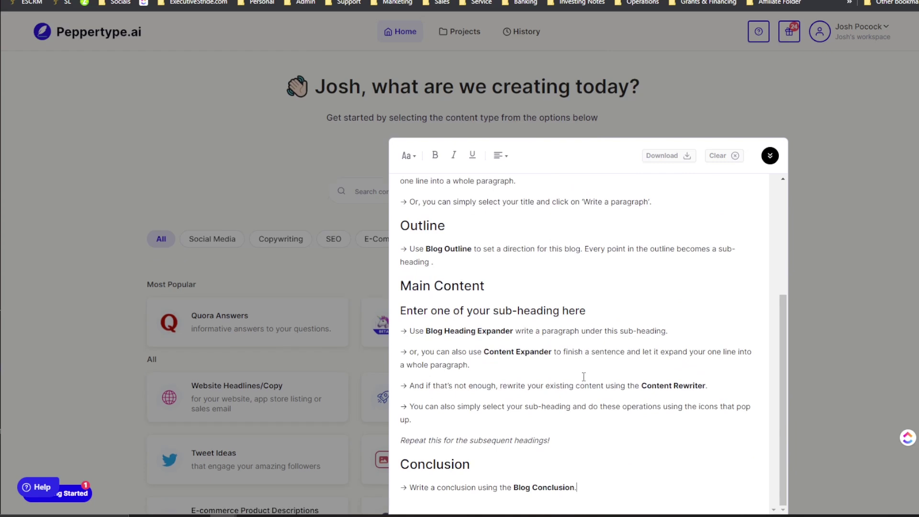
scroll(594, 371, up, 5)
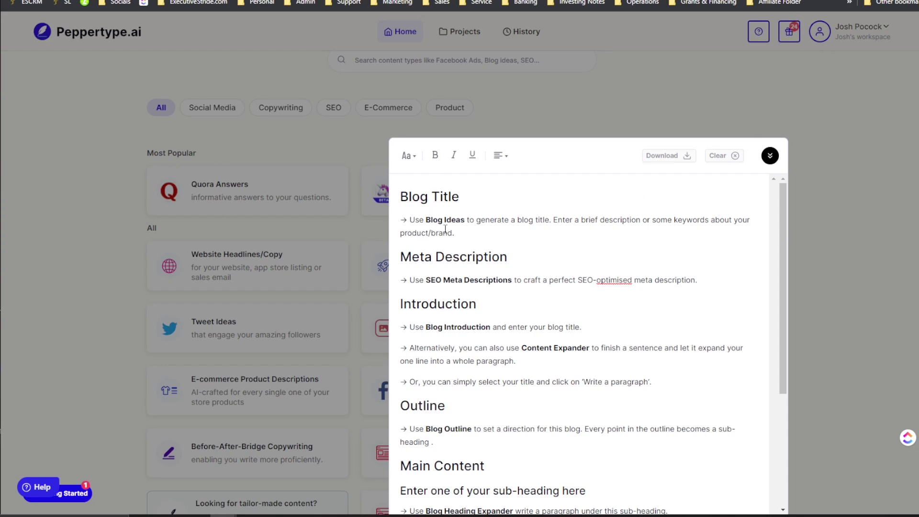
click(548, 231)
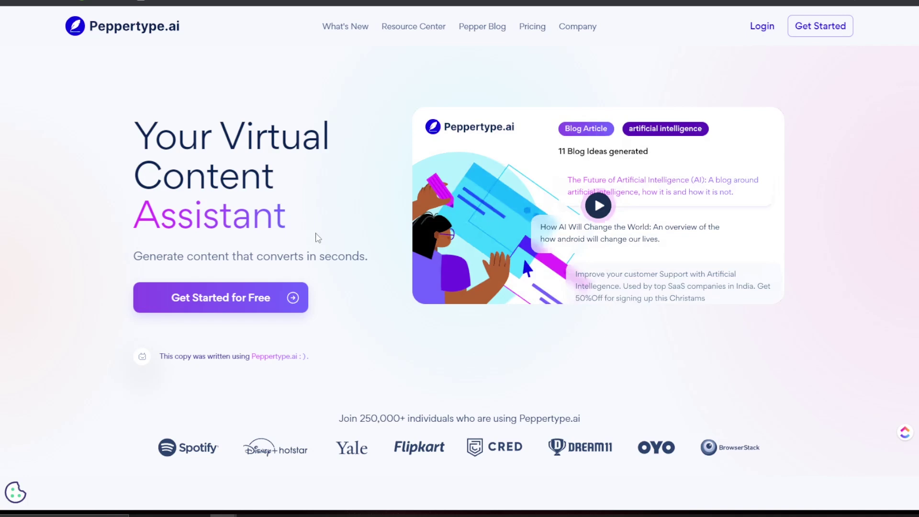
Step: Review the Peppertype.ai website's homepage, including its customer logos and AI content writing benefit cards
scroll(318, 241, down, 9)
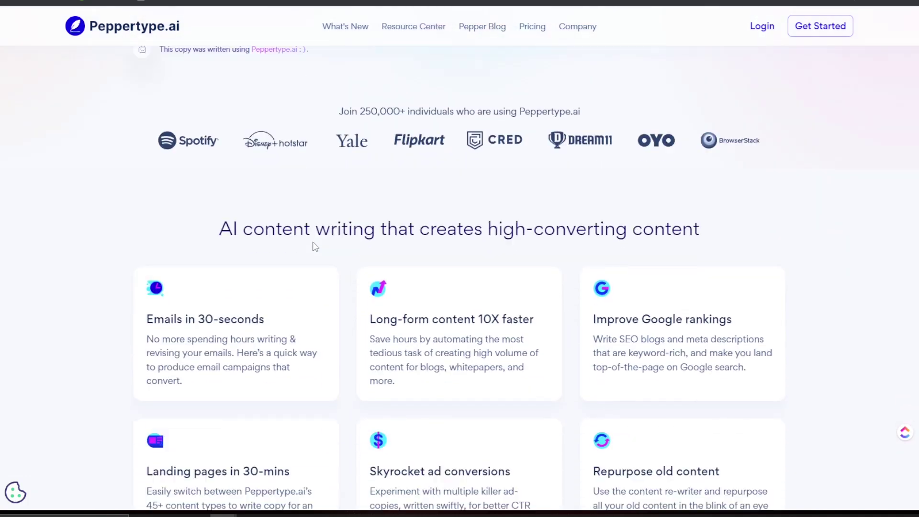
scroll(316, 248, down, 5)
scroll(316, 247, up, 2)
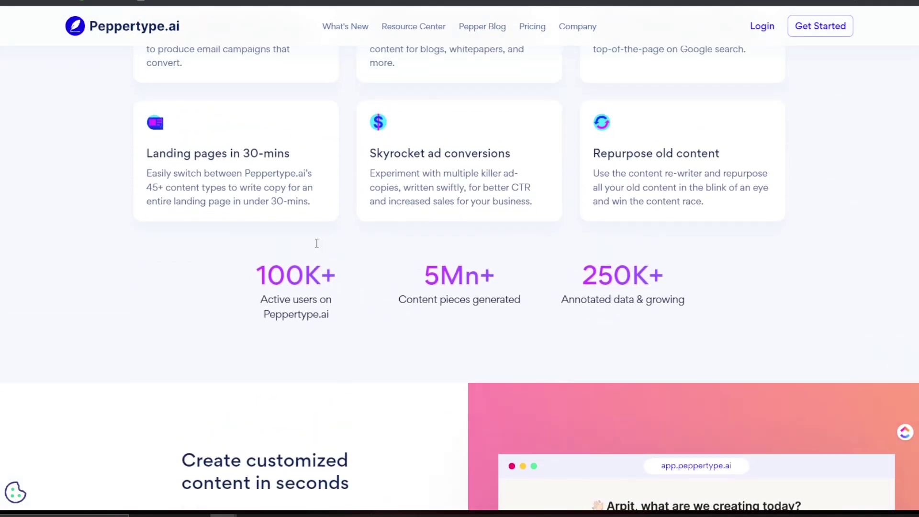
scroll(316, 252, up, 6)
scroll(321, 295, down, 4)
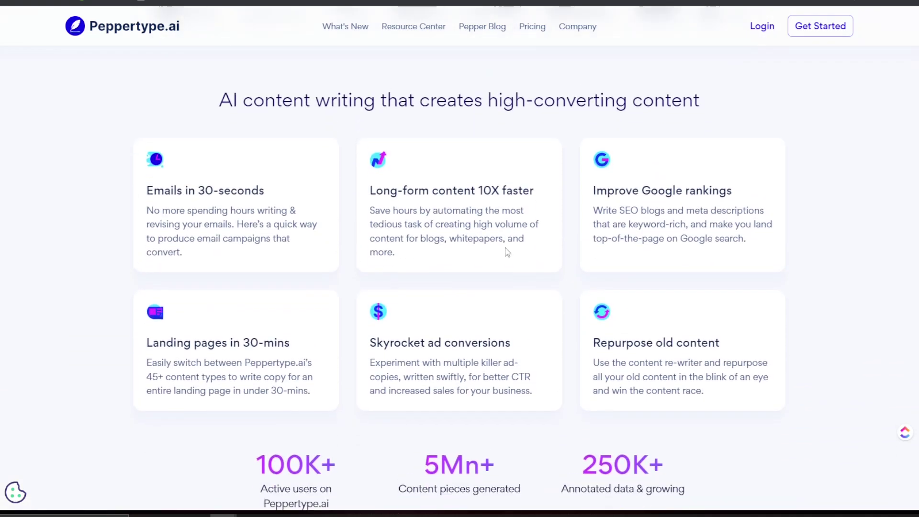
Step: Highlight the homepage statistics on active users, generated content pieces and annotated data, and return to the intro section
drag(286, 317, 306, 321)
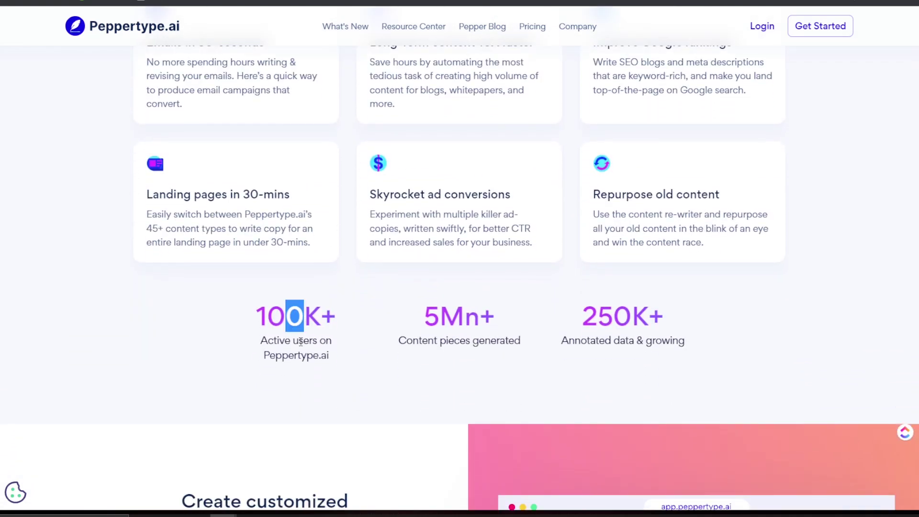
click(321, 350)
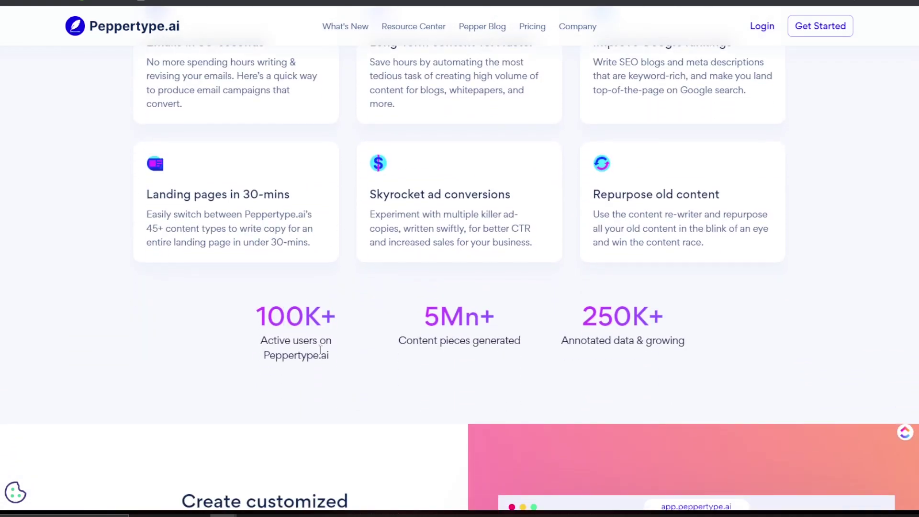
drag(437, 340, 543, 339)
click(438, 342)
drag(583, 331, 646, 331)
click(599, 336)
scroll(561, 211, up, 10)
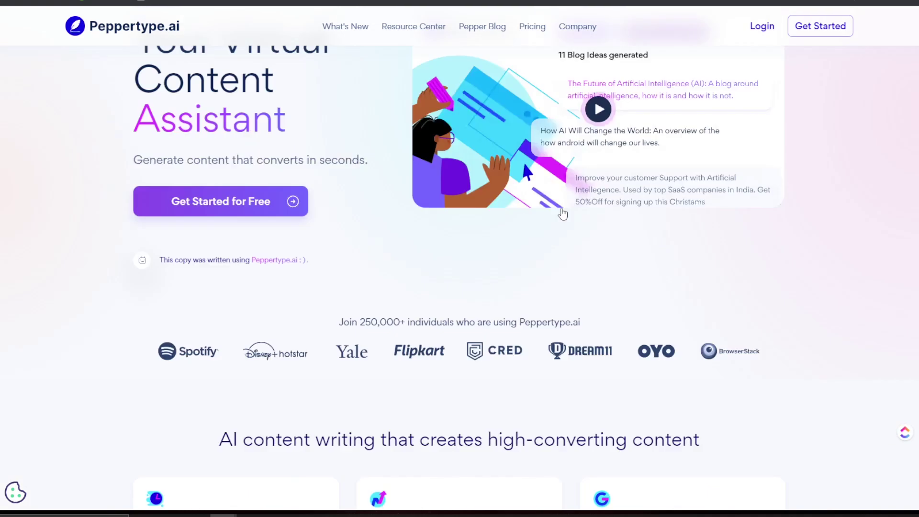
Step: Play the homepage's intro video briefly, pause it and close the video overlay
click(600, 206)
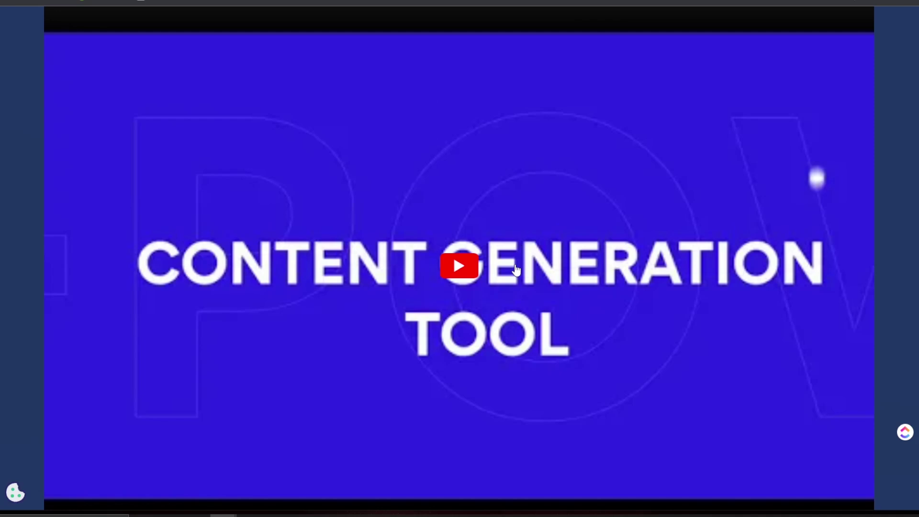
click(455, 261)
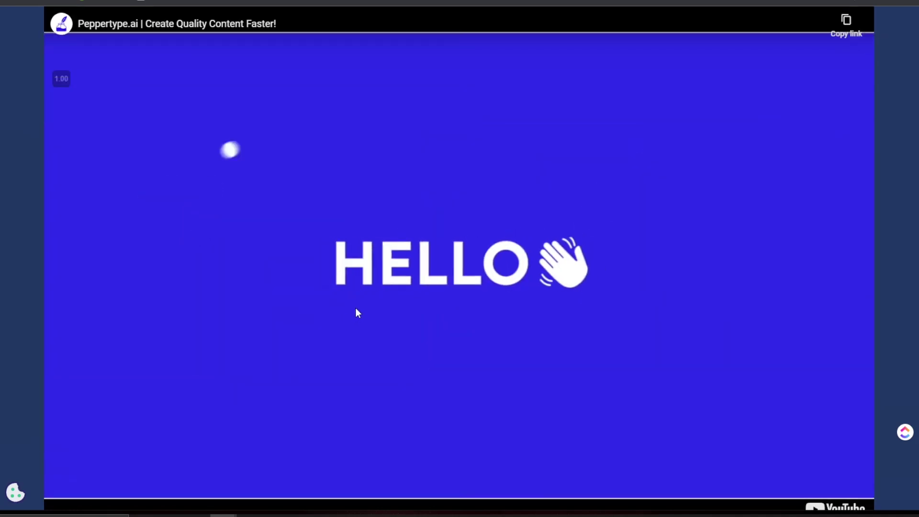
click(357, 309)
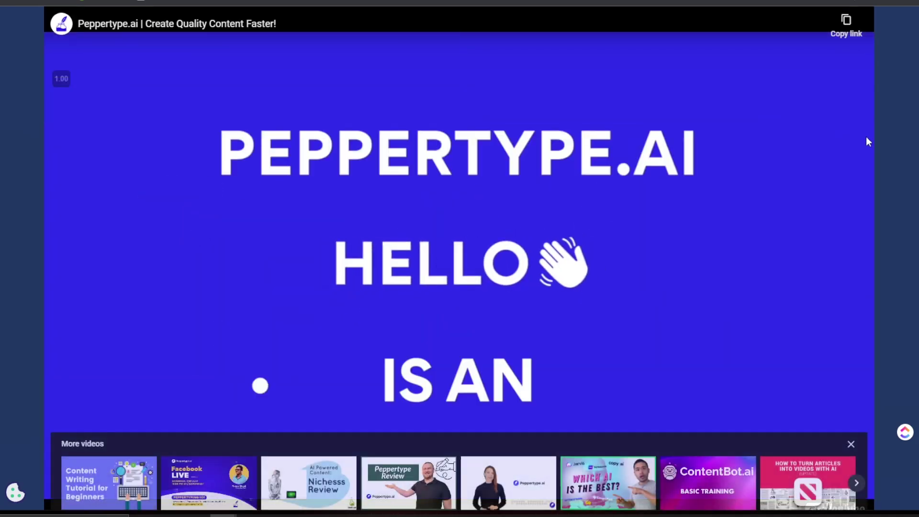
click(892, 86)
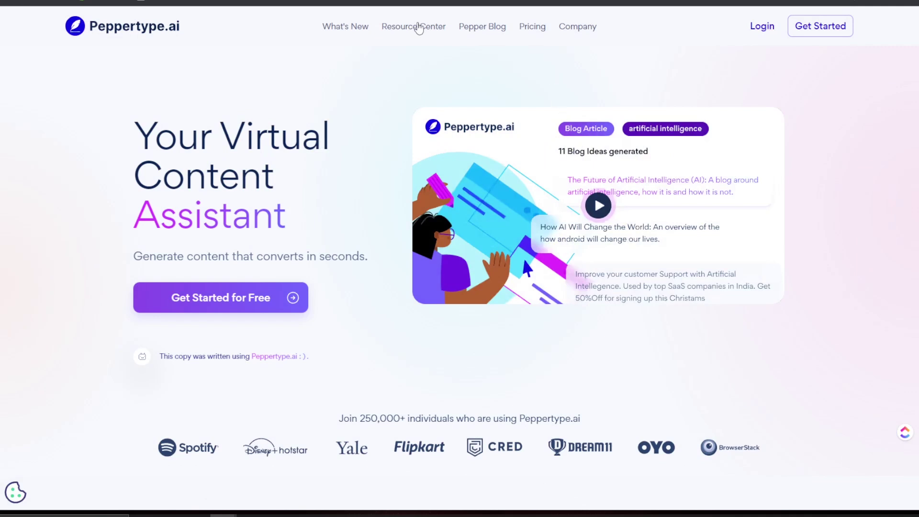
Step: Open the Pepper Blog and the Resource Center from the website's header
click(481, 27)
click(435, 28)
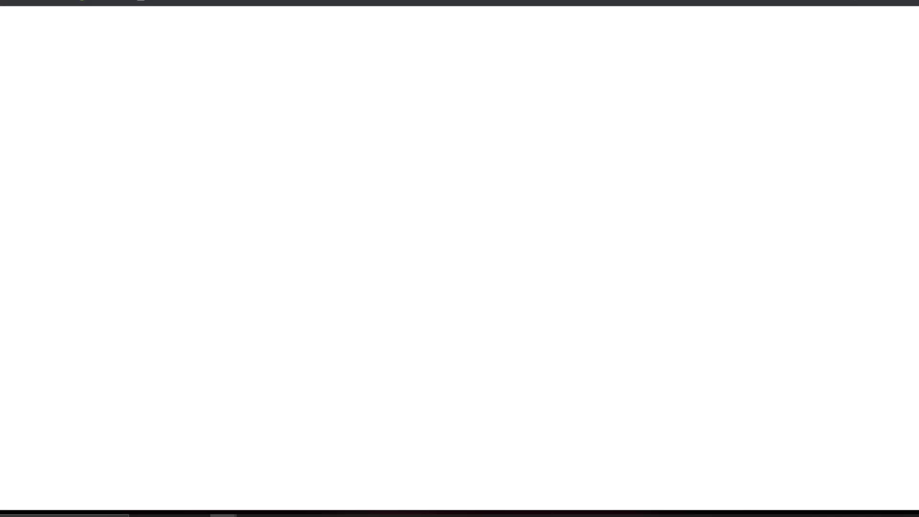
Step: Switch to the Facebook page and close the two open chat windows
click(580, 0)
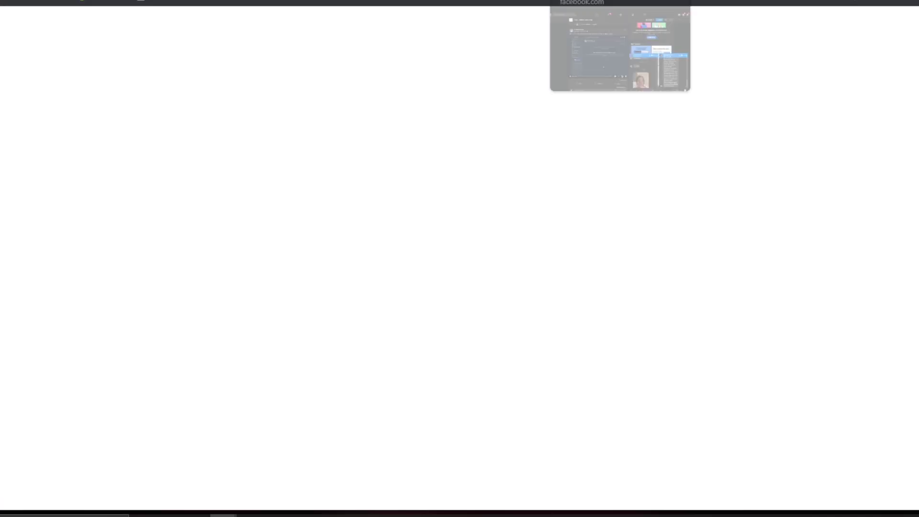
click(135, 28)
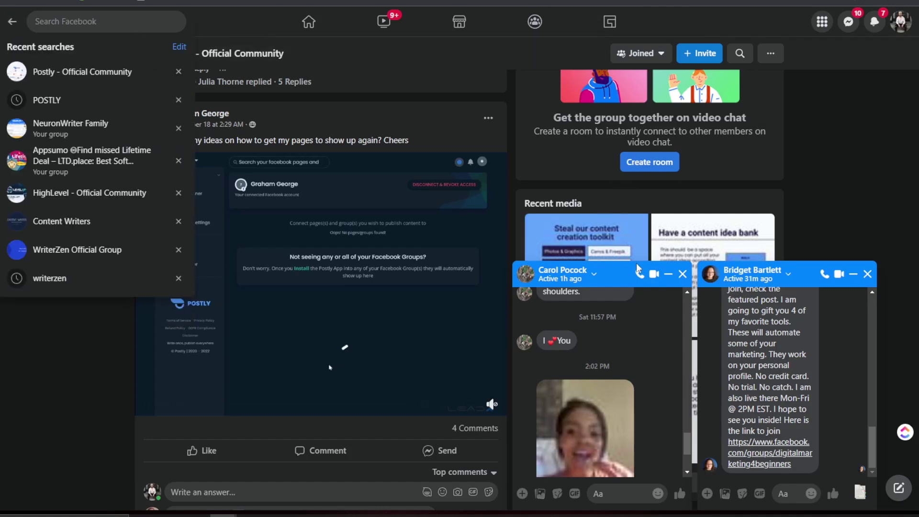
click(868, 274)
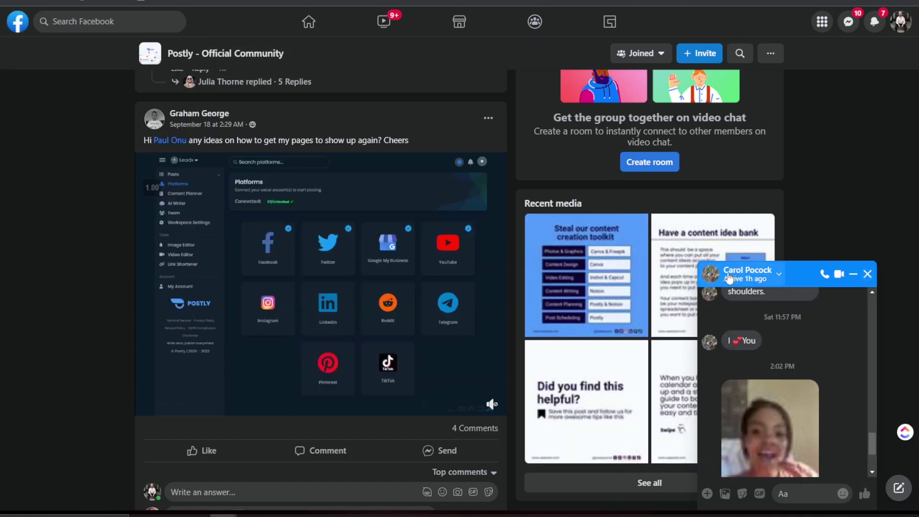
click(867, 273)
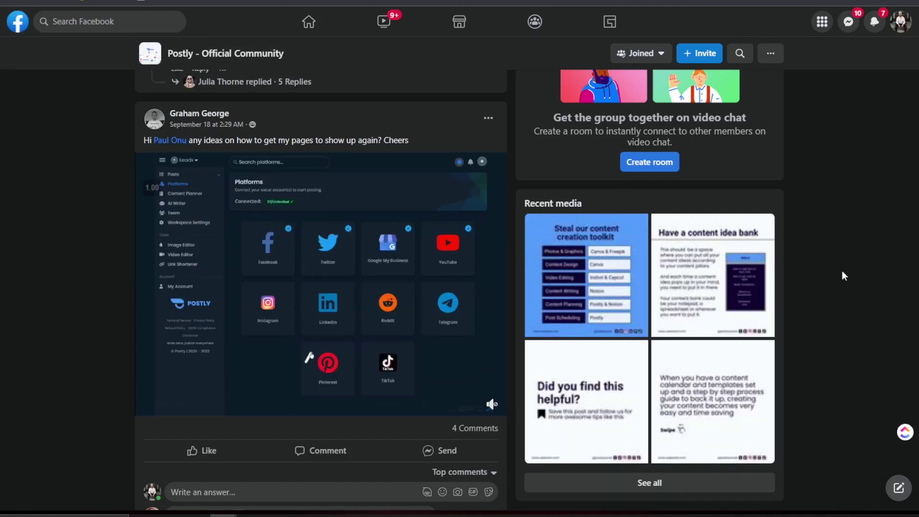
Step: Search Facebook for "pepper" and open the Peppertype.ai Community group
click(154, 20)
text(pepper)
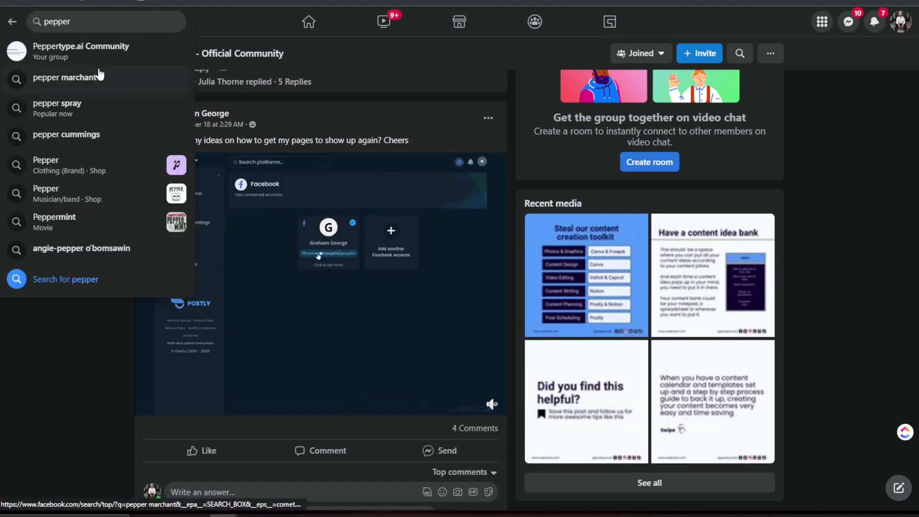
click(229, 56)
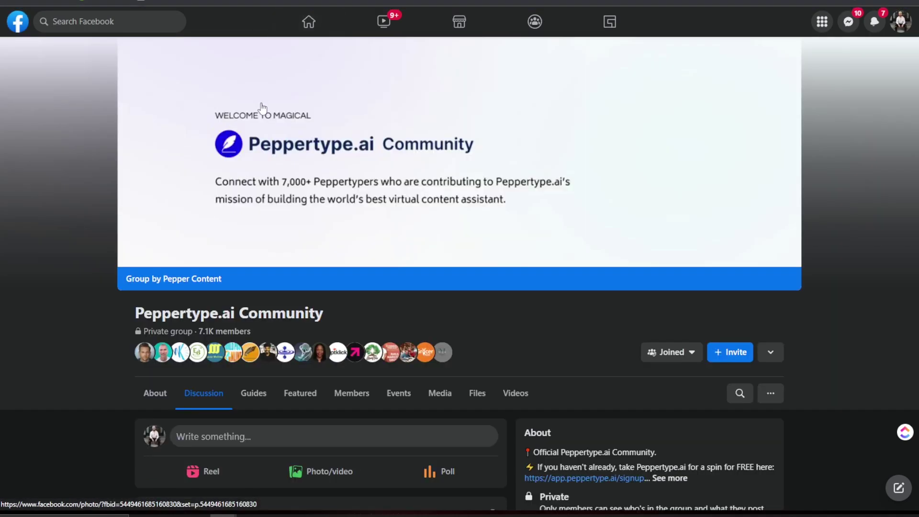
Step: Look over the Peppertype.ai Community group's member count, featured posts and the first posts in its discussion
scroll(287, 170, down, 3)
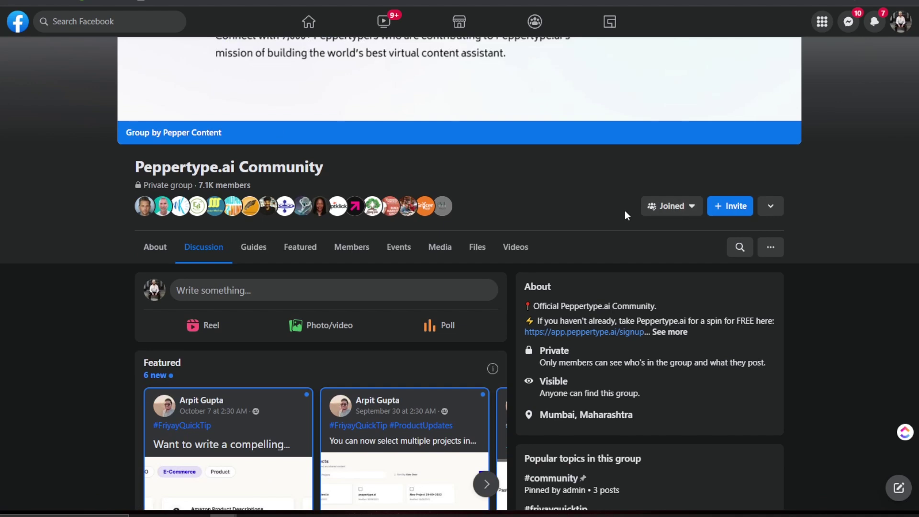
scroll(403, 221, down, 2)
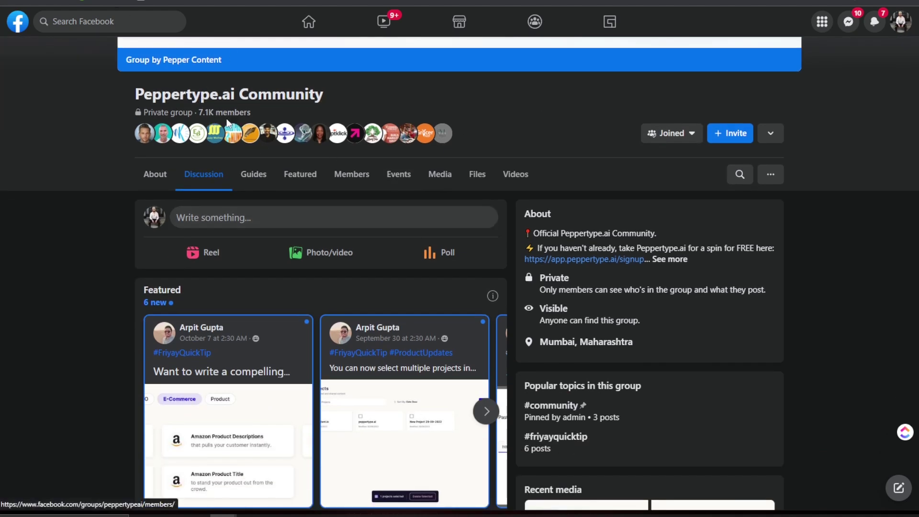
scroll(240, 181, down, 2)
scroll(200, 219, down, 7)
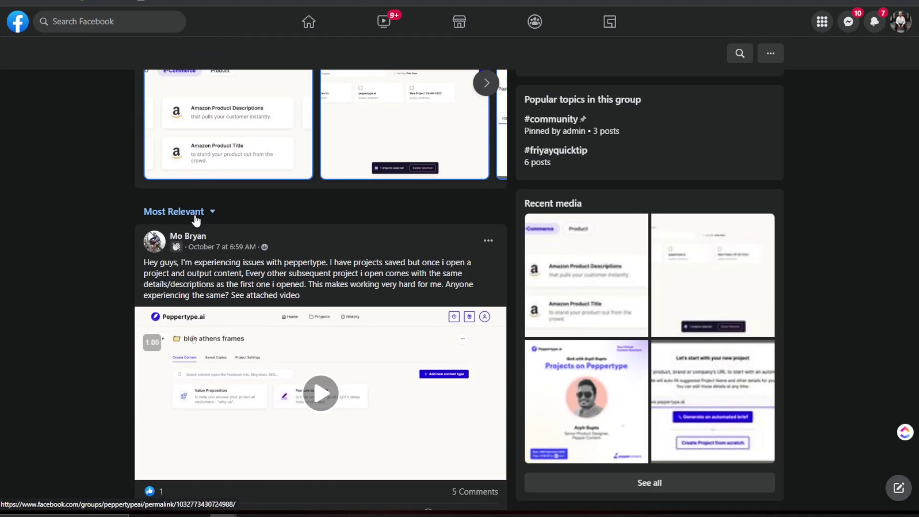
scroll(262, 169, up, 1)
scroll(262, 169, up, 1)
scroll(262, 169, down, 1)
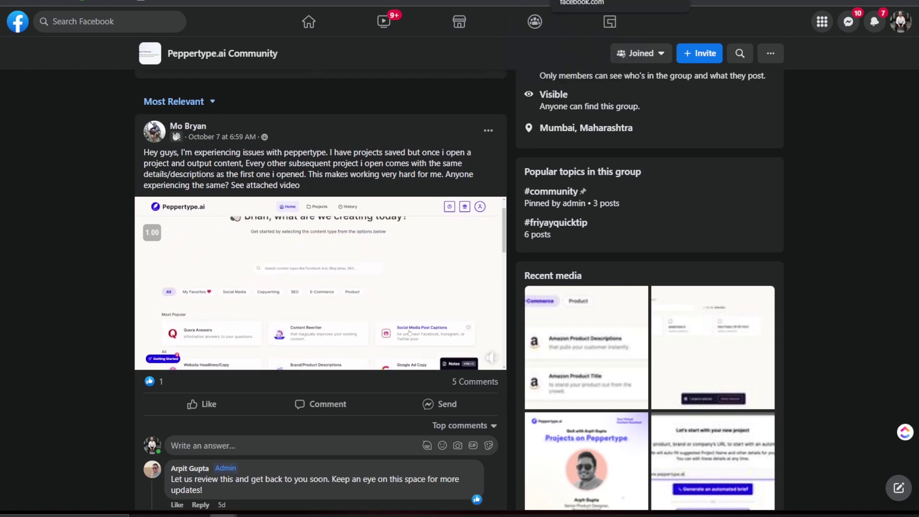
Step: Switch to the Peppertype.ai app and dismiss the Search & Content Packs tour
click(503, 2)
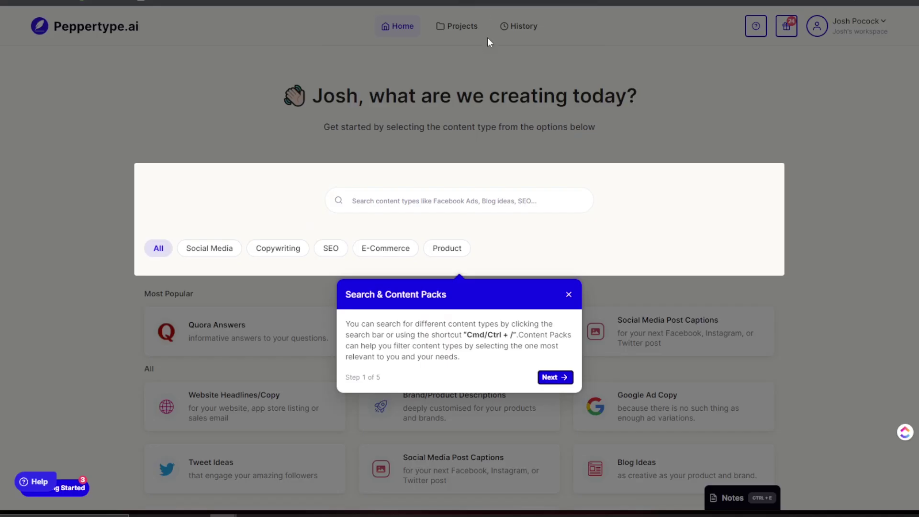
click(569, 295)
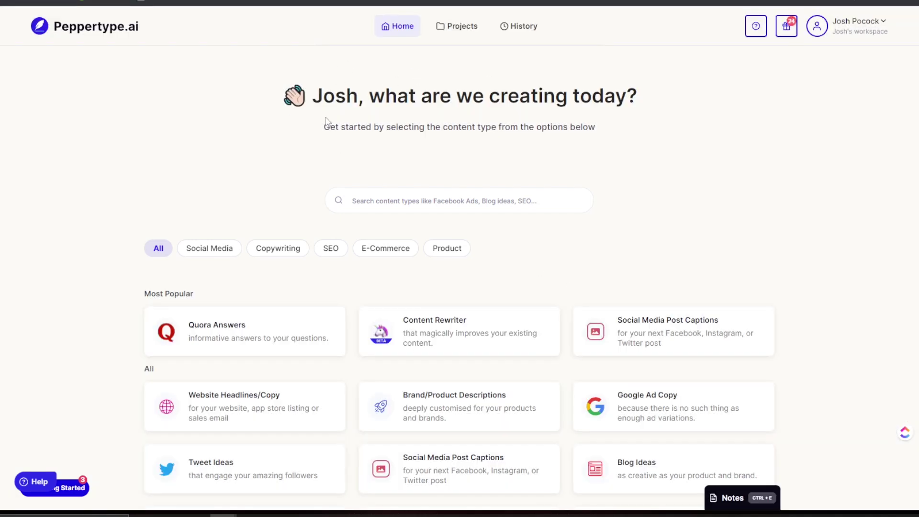
Step: Examine the full list of content types on the home page, from Quora Answers to Paragraph Writer
scroll(396, 254, down, 12)
scroll(398, 252, down, 3)
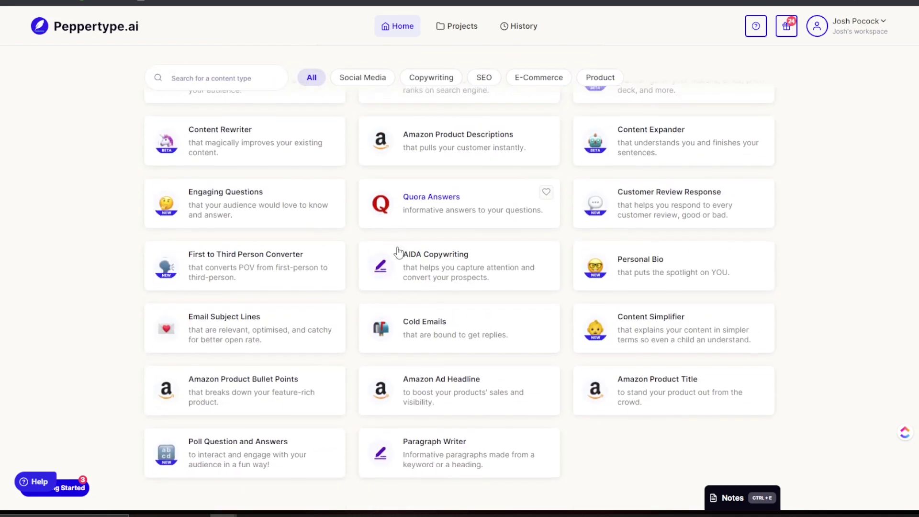
scroll(493, 258, up, 15)
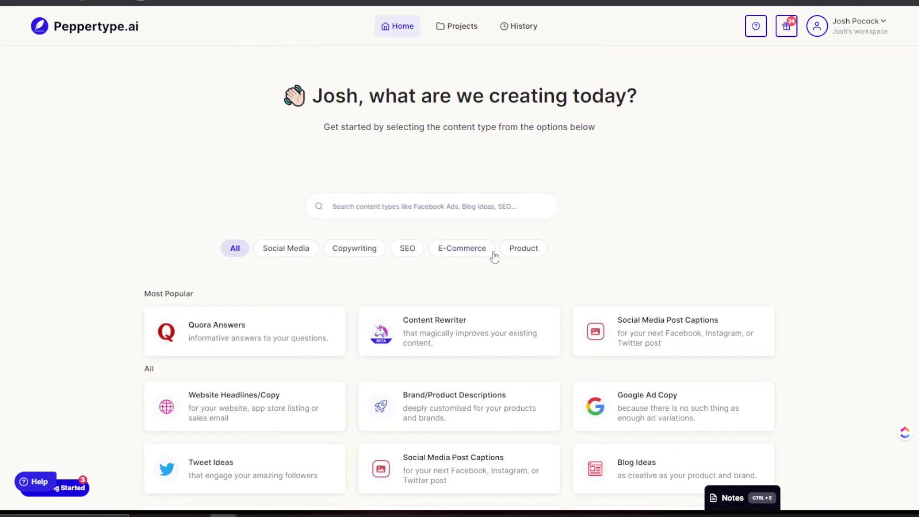
scroll(470, 303, down, 2)
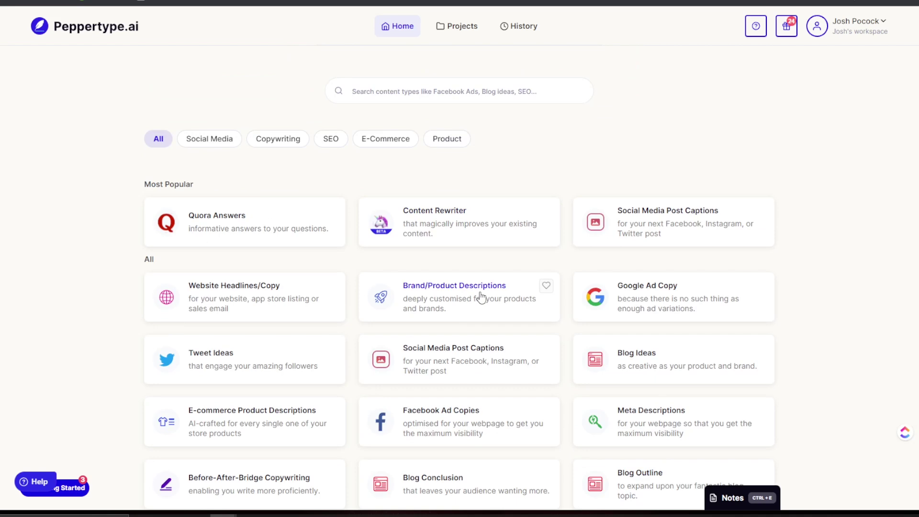
scroll(484, 295, up, 2)
scroll(487, 293, down, 2)
scroll(325, 184, up, 2)
scroll(308, 269, down, 10)
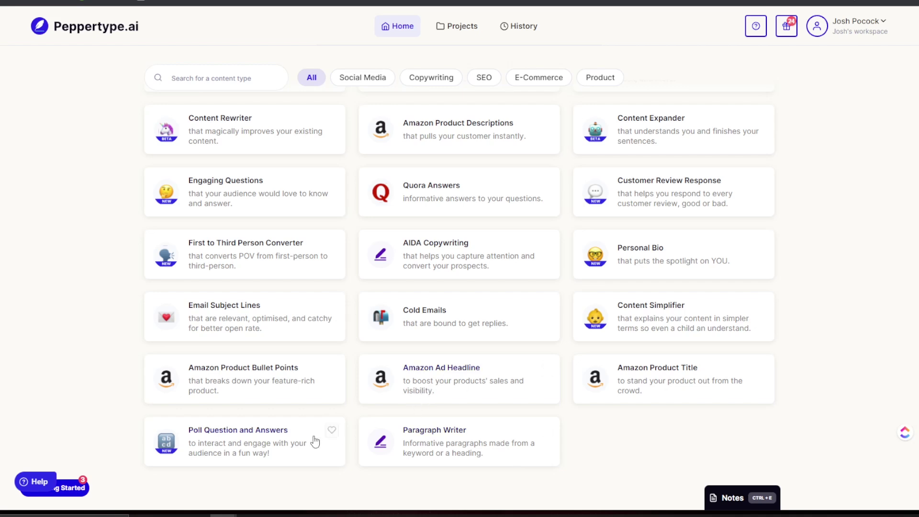
scroll(395, 438, up, 3)
scroll(434, 417, up, 8)
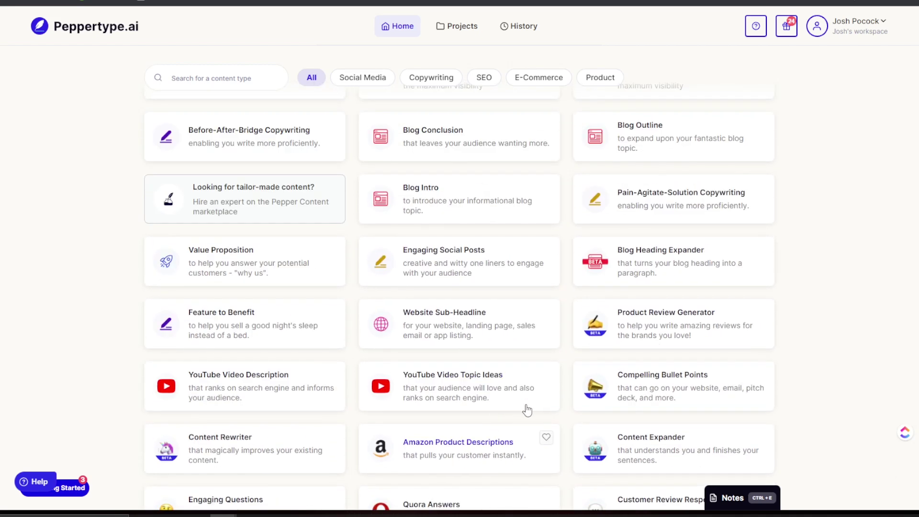
scroll(607, 426, down, 6)
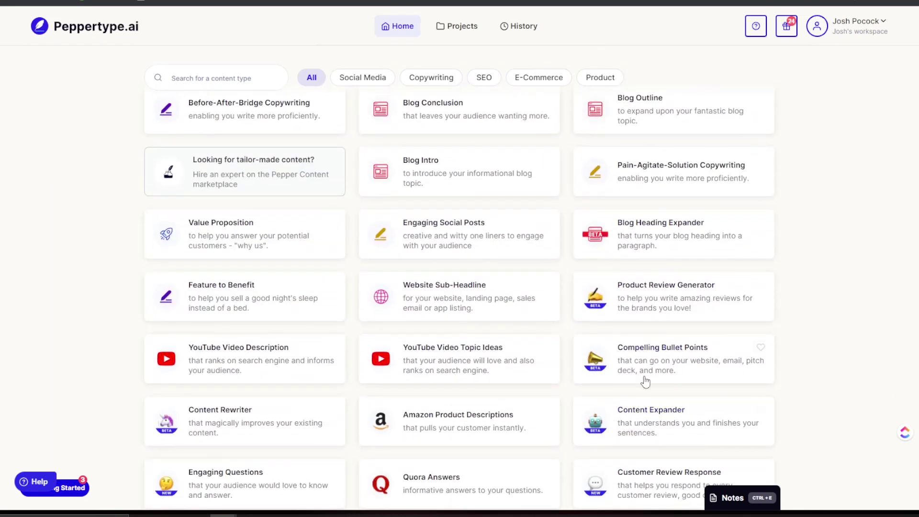
scroll(635, 411, down, 5)
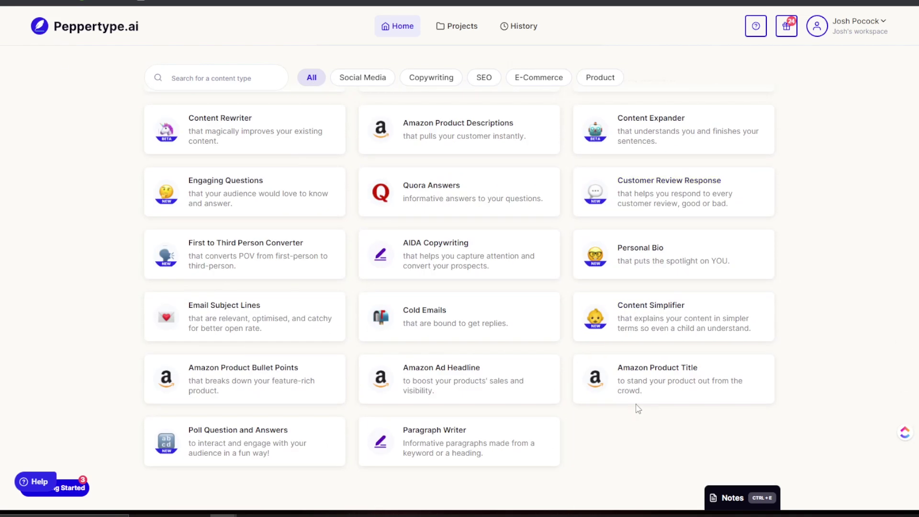
scroll(649, 398, up, 15)
scroll(647, 393, down, 2)
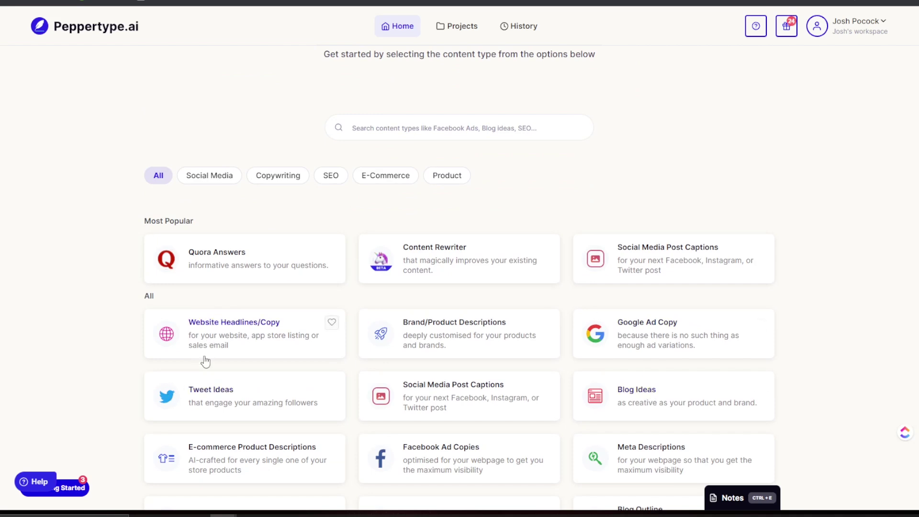
scroll(402, 304, down, 3)
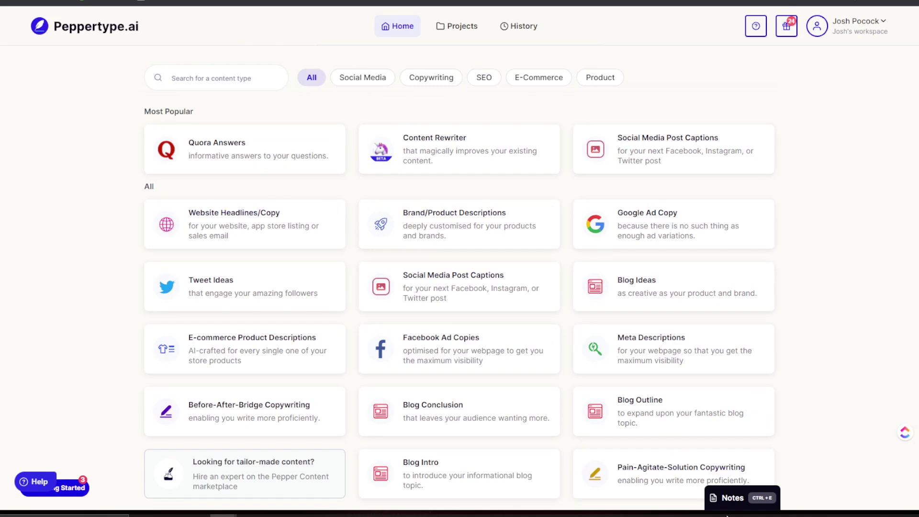
Step: Open Notes and go through its three-step tour, finishing by choosing to create long-form content
click(732, 499)
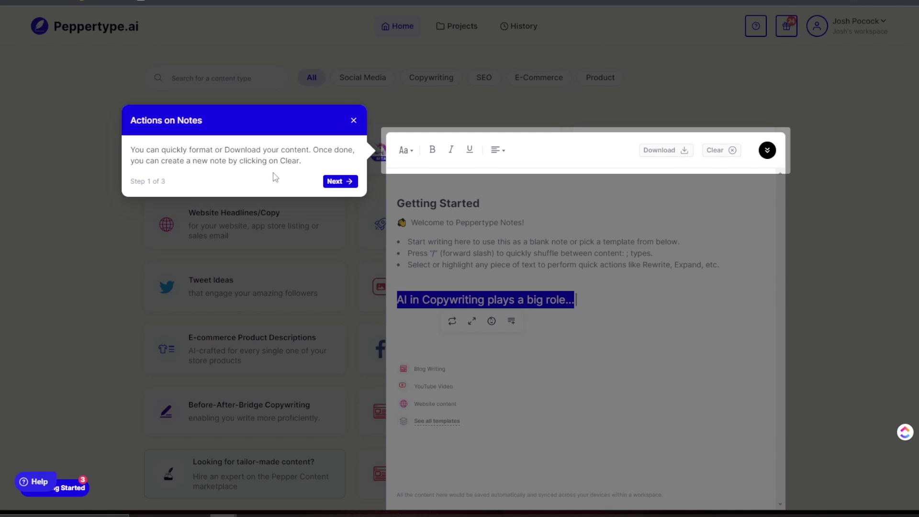
click(338, 182)
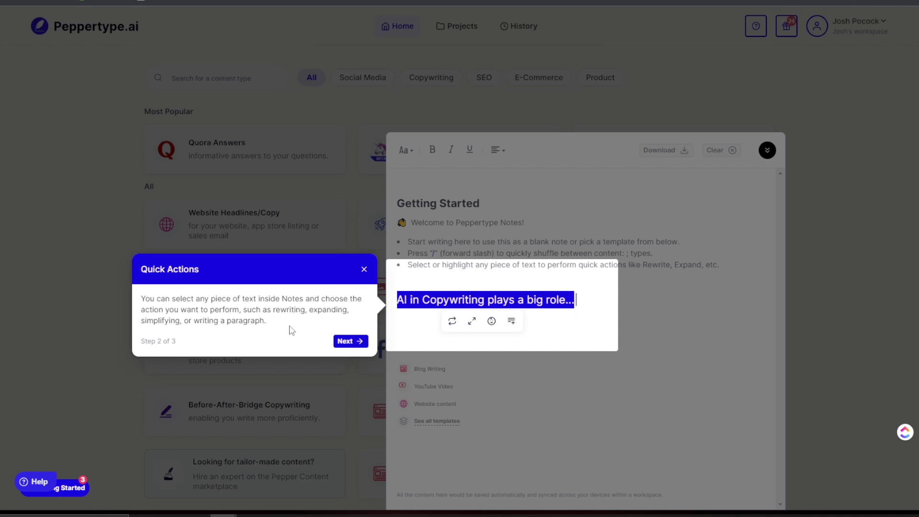
click(348, 341)
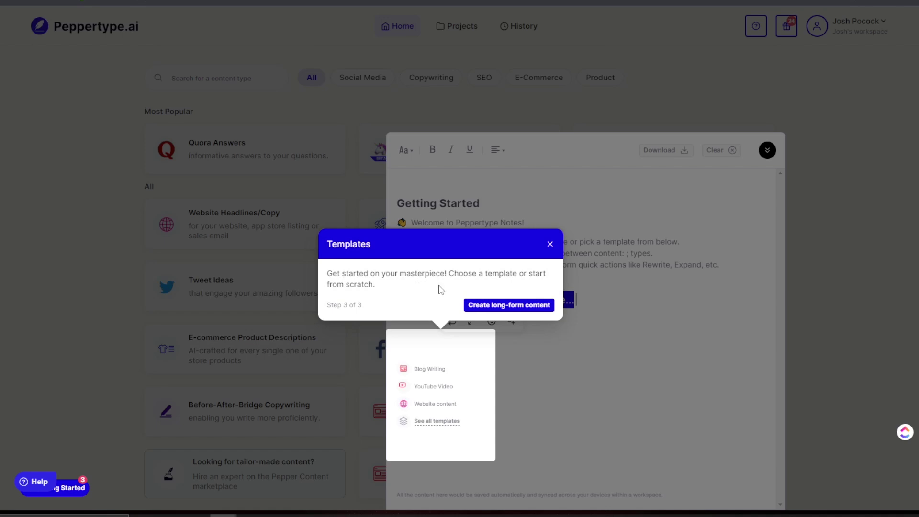
click(529, 307)
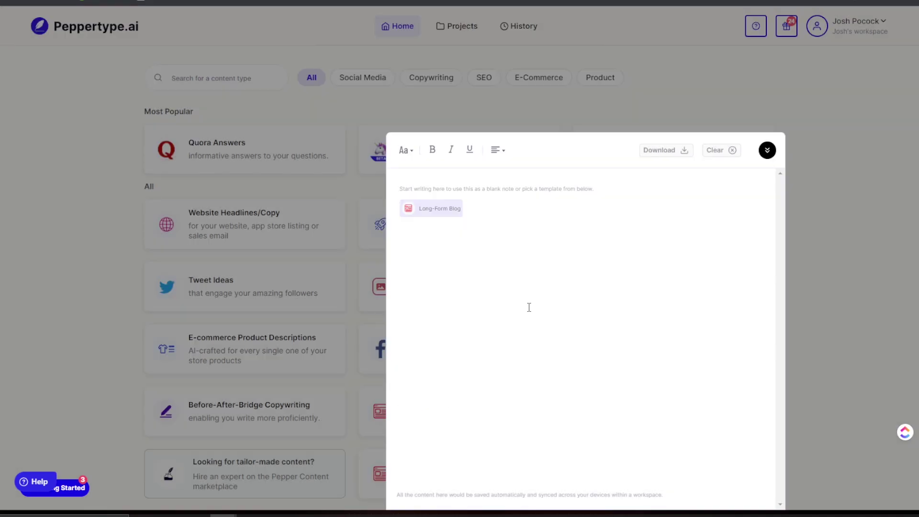
Step: Fill the blank note with the Long-Form Blog template
click(450, 210)
scroll(526, 277, up, 3)
scroll(526, 277, up, 5)
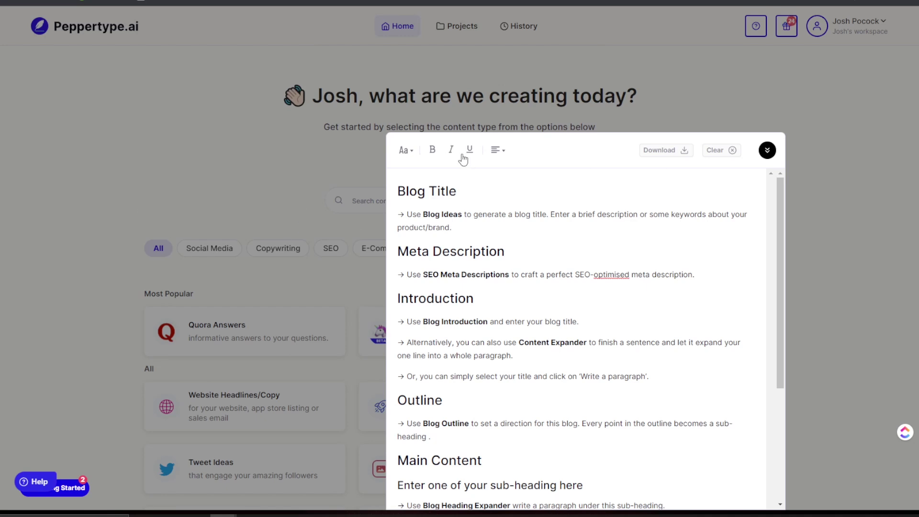
Step: Open the Blog Ideas generator from the note's Blog Title section and enter ExecutiveStride as the product/service name
click(453, 216)
click(259, 185)
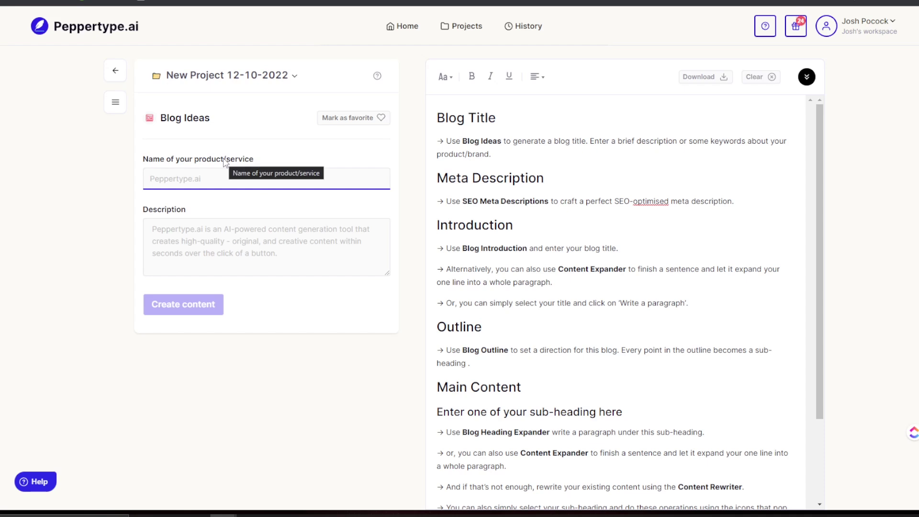
text(Execut)
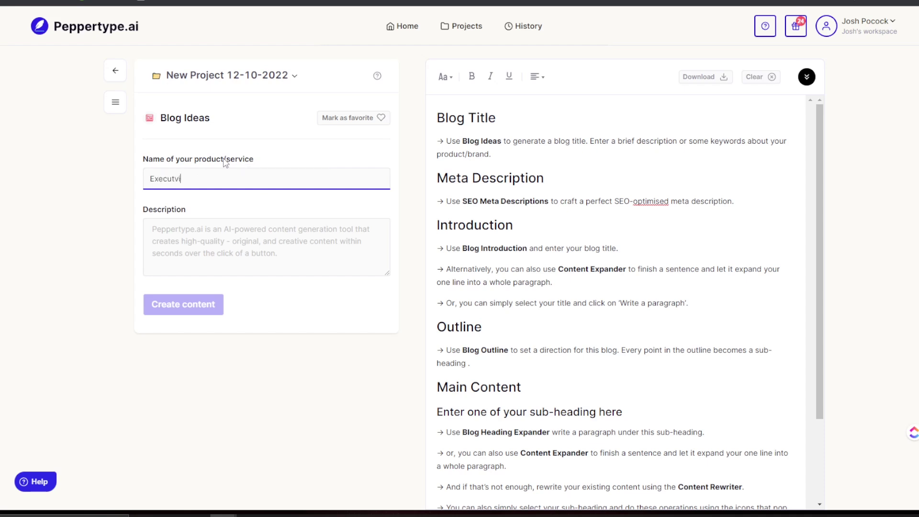
text(iveStride)
Step: Begin the description with "ExecutiveStride helps coaches, consultants, course creators, and marketing agencies accelerate their stride with proven business growth", correcting the spelling of consultants
key(Tab)
text(ExecutiveStride hel)
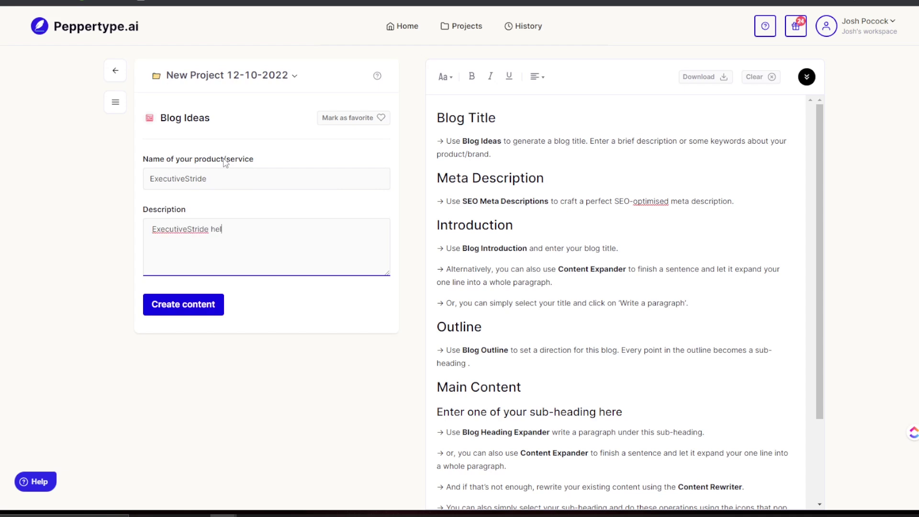
text(ps coaches)
text(, consulatn)
text(s)
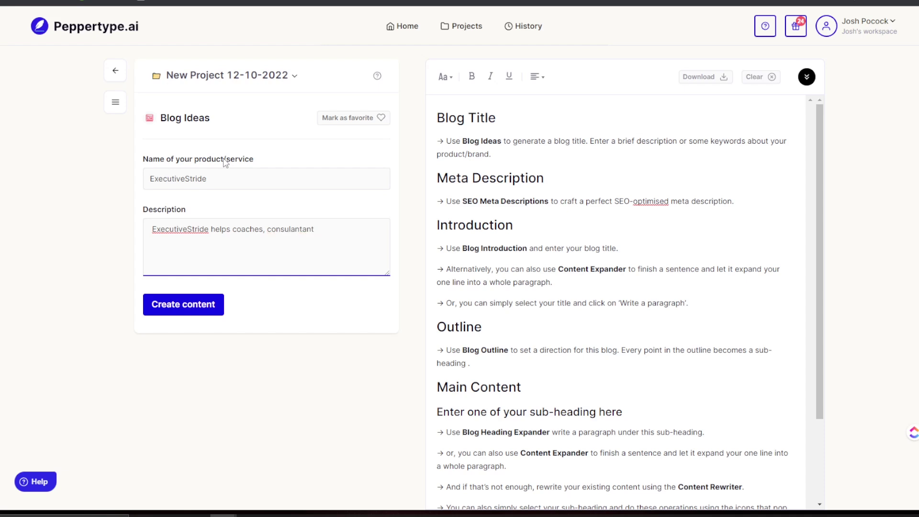
right_click(297, 225)
click(309, 218)
text(s, course creators, and marketing agencies acceler)
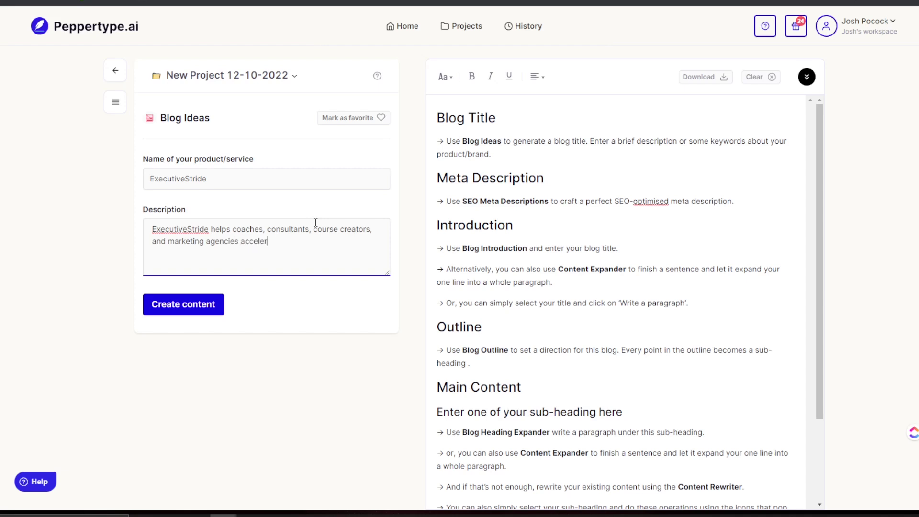
text(ate their stride with proven business growth )
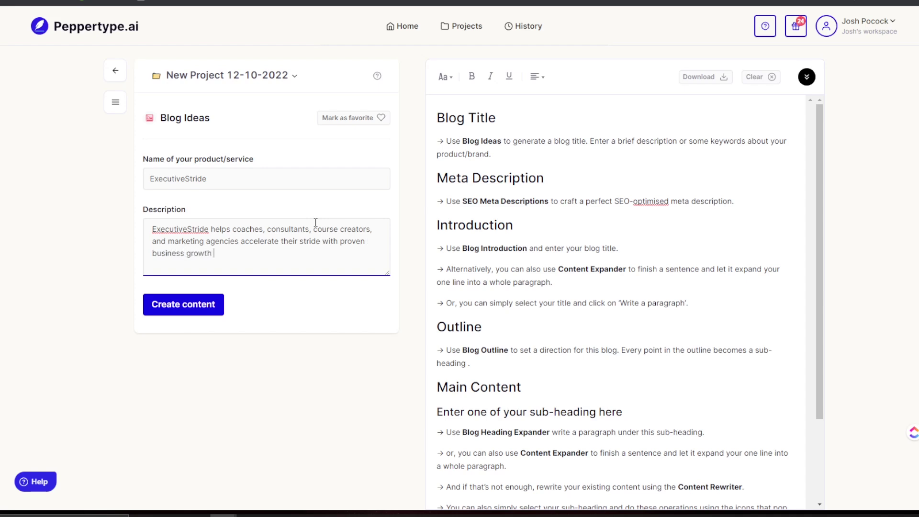
Step: Complete the description with "strategies and a turn key solution for prospecting, sales, coaching, and operations." and generate the blog ideas
text(strategies and)
key(BackSpace)
text(a turn key solut)
key(BackSpace)
key(BackSpace)
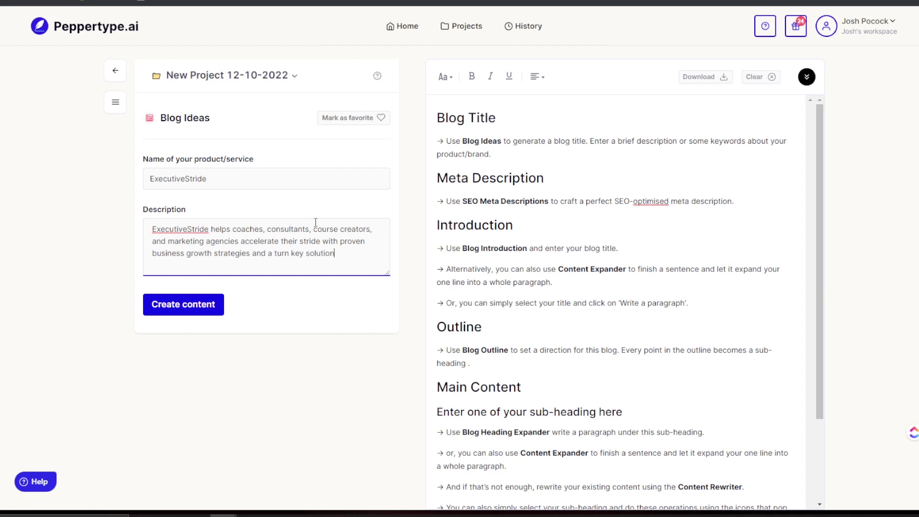
text(ion for prospecting, sales, coachingm)
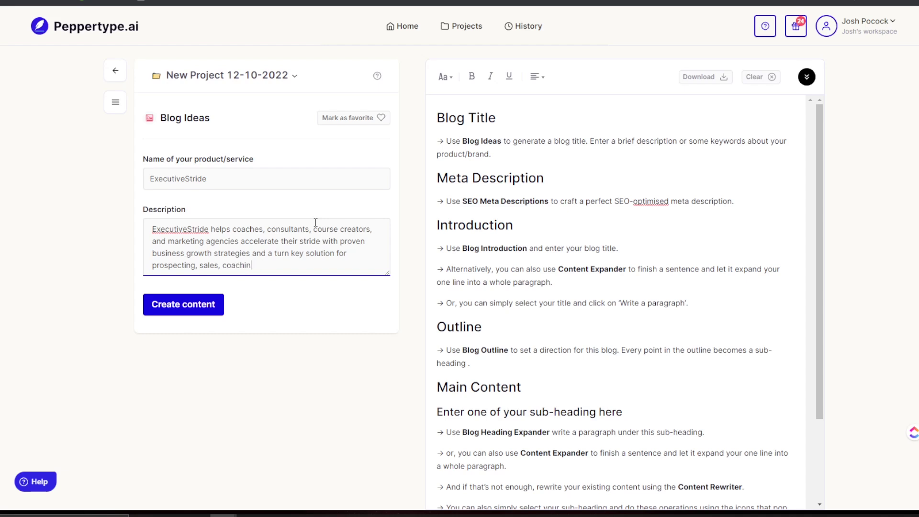
text(, and operations.)
click(156, 312)
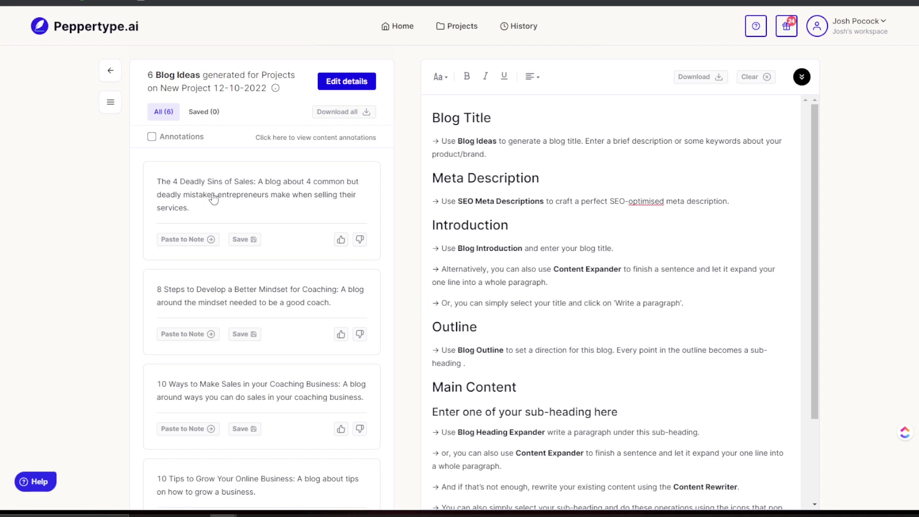
Step: Save all six generated blog ideas
scroll(275, 194, down, 1)
scroll(279, 191, up, 1)
click(239, 242)
scroll(238, 249, down, 1)
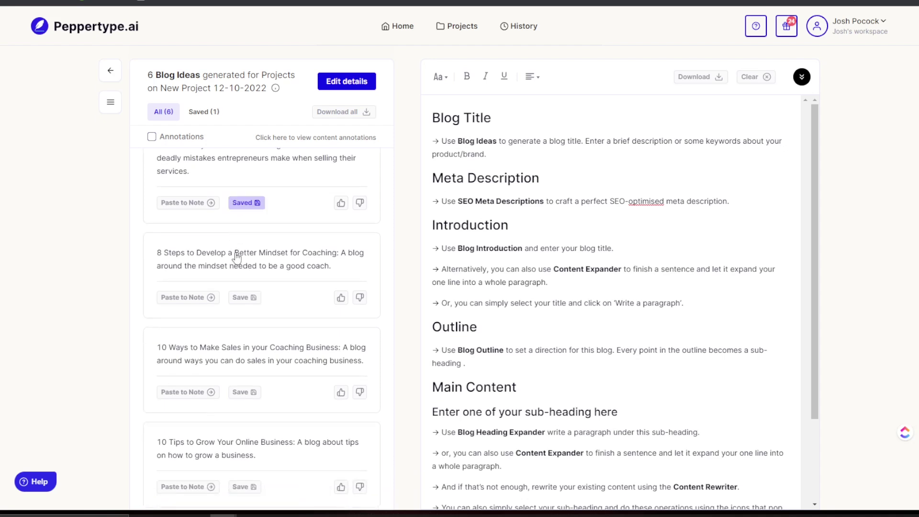
click(243, 299)
scroll(240, 309, down, 2)
click(236, 321)
scroll(235, 320, down, 2)
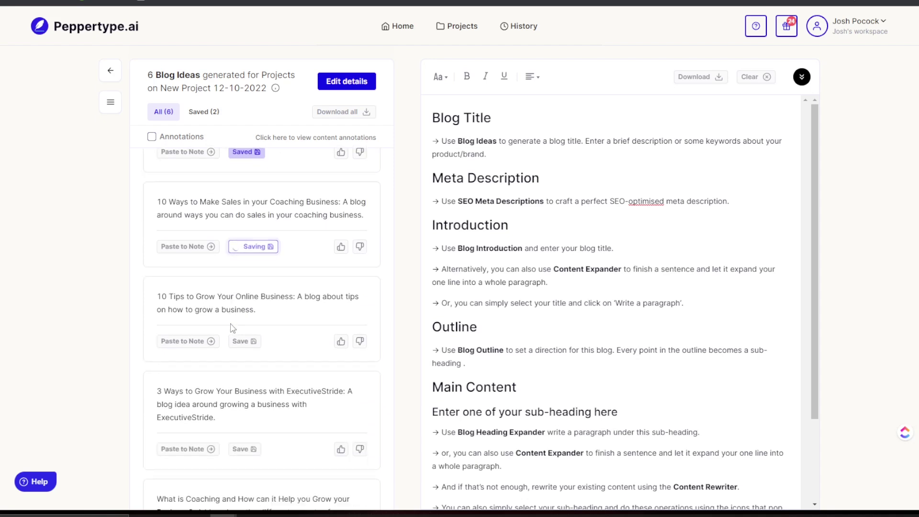
click(242, 338)
scroll(242, 341, down, 2)
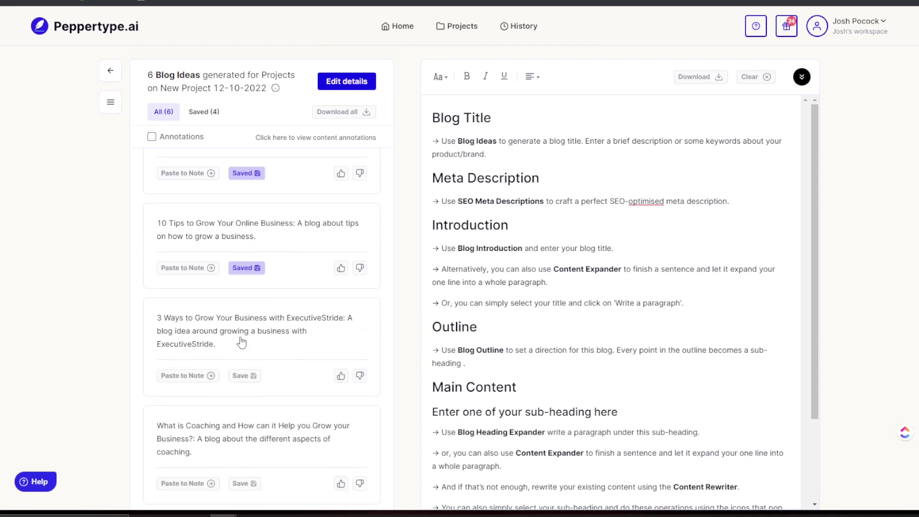
click(242, 376)
scroll(242, 375, down, 2)
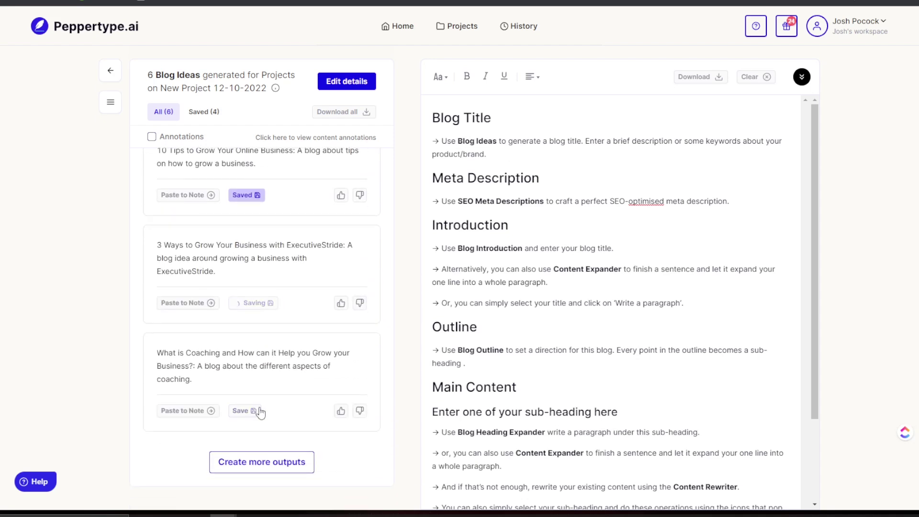
click(258, 411)
Step: Paste the "The 4 Deadly Sins of Sales" idea into the note and delete the Blog Ideas instruction under Blog Title
scroll(276, 320, up, 3)
scroll(277, 317, up, 4)
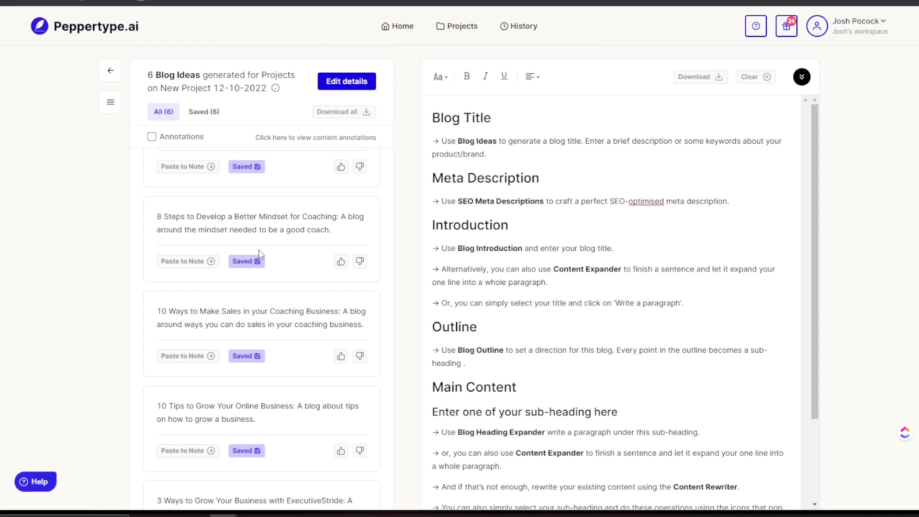
scroll(259, 253, up, 2)
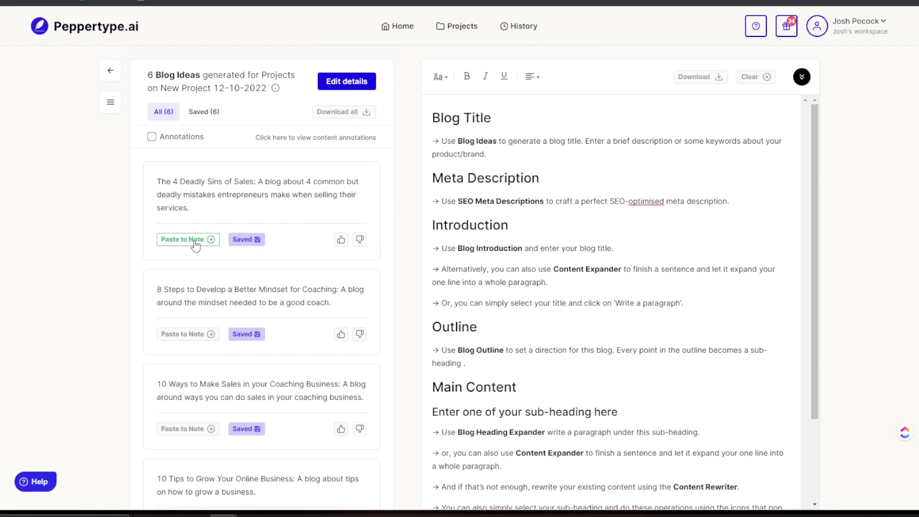
click(195, 243)
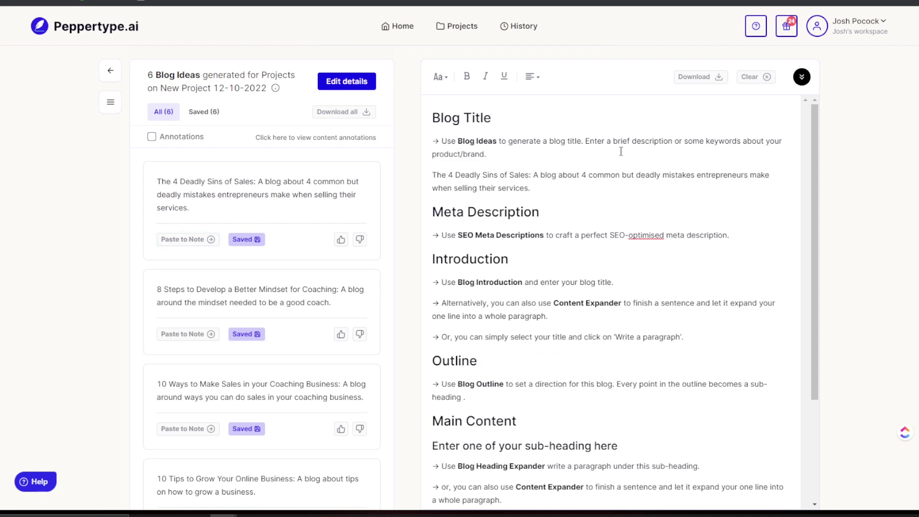
triple_click(466, 154)
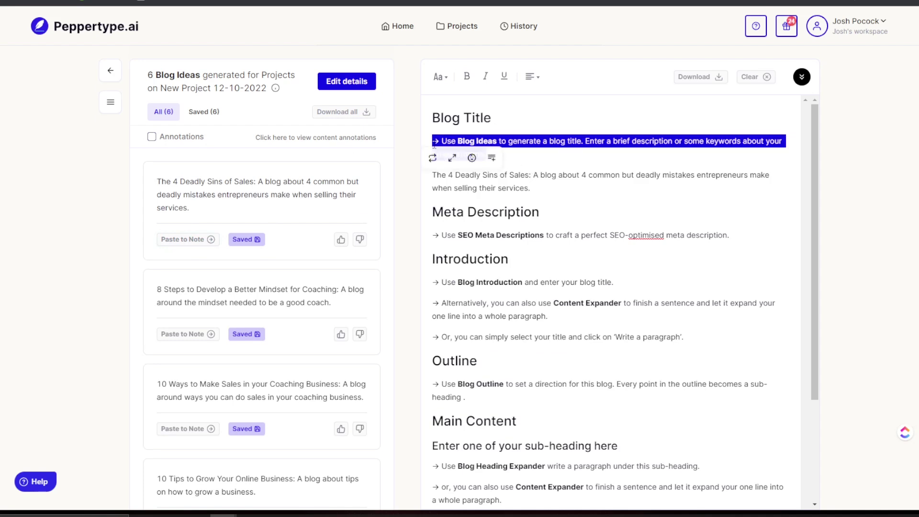
key(BackSpace)
Step: Replace the Blog Title heading with the pasted "The 4 Deadly Sins of Sales" text and delete the duplicate paragraph below it
drag(560, 186, 429, 160)
key(ctrl+c)
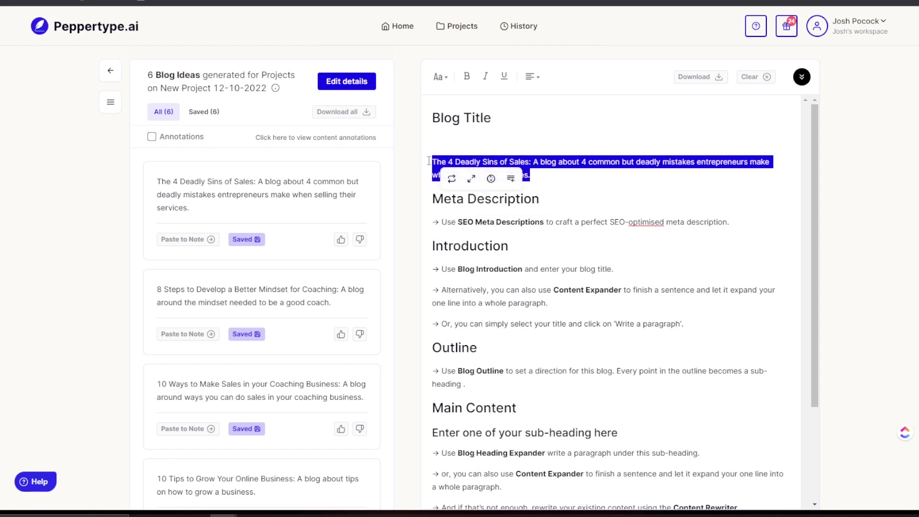
drag(492, 118, 432, 117)
key(ctrl+v)
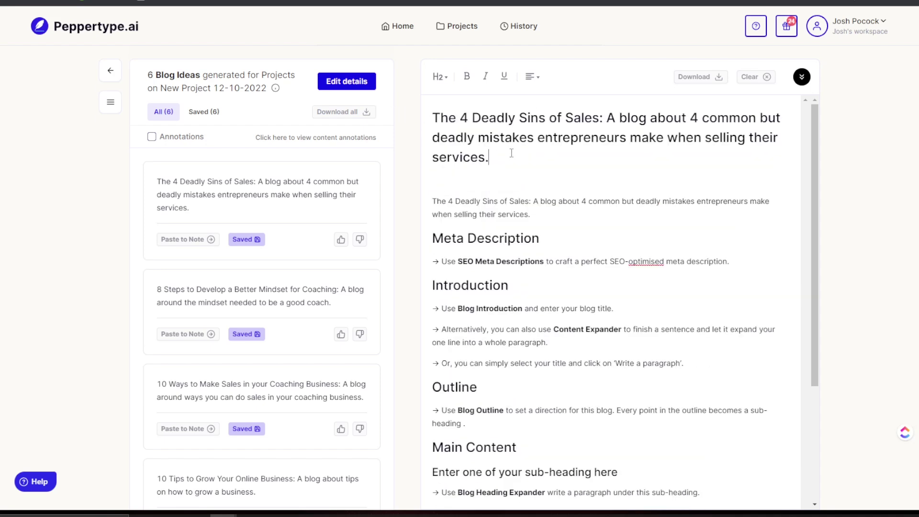
drag(542, 205, 487, 202)
click(550, 203)
drag(542, 215, 433, 200)
key(BackSpace)
key(BackSpace)
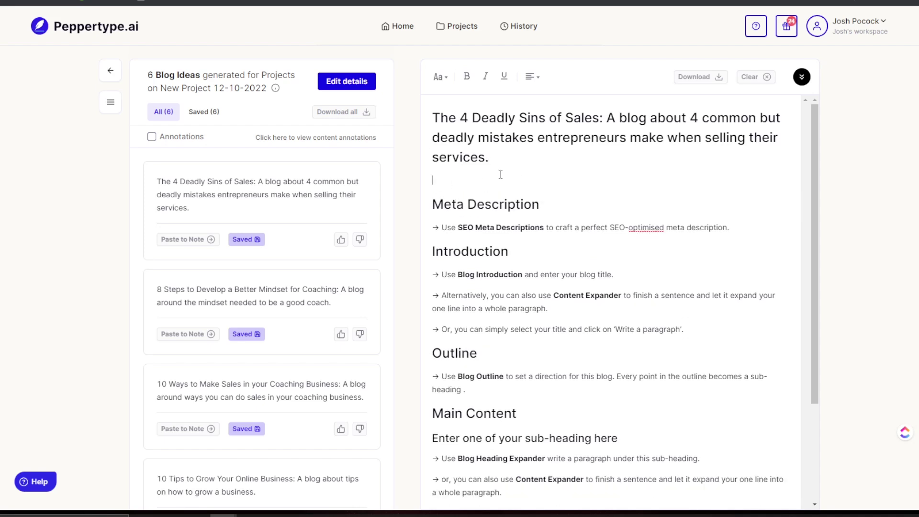
Step: Open the Meta Descriptions generator from the note and generate content using the full blog title as the webpage title
click(526, 208)
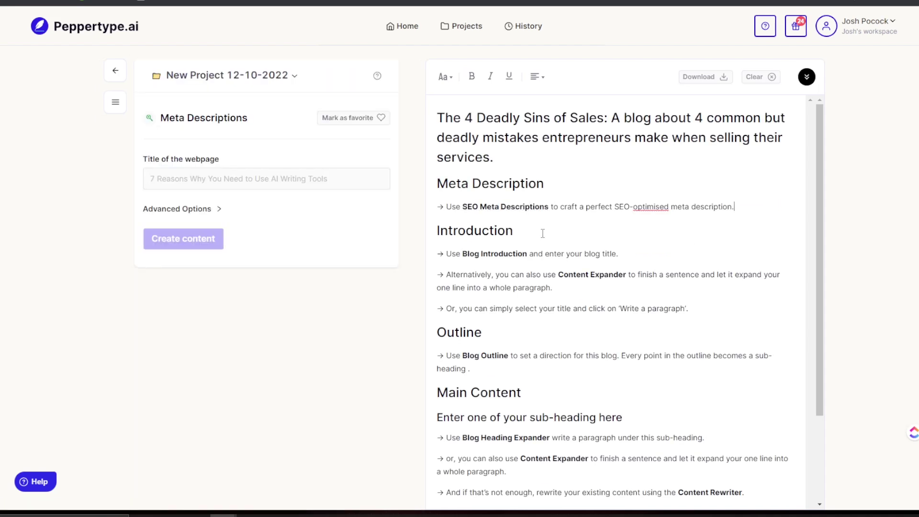
click(212, 184)
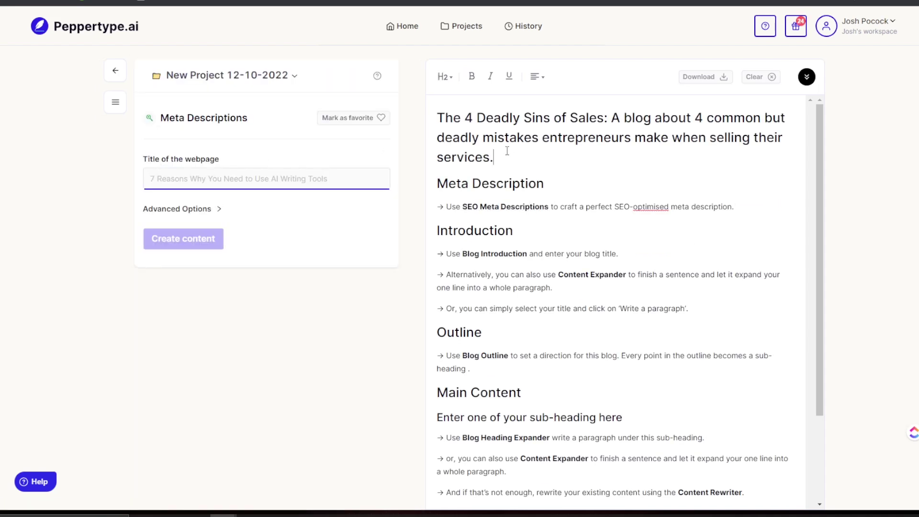
drag(494, 158, 419, 107)
key(ctrl+c)
click(191, 178)
key(ctrl+v)
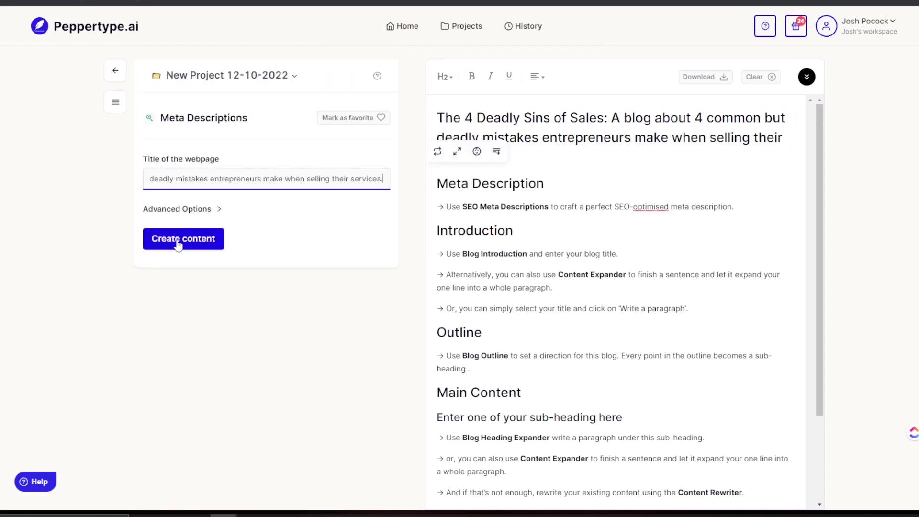
click(187, 210)
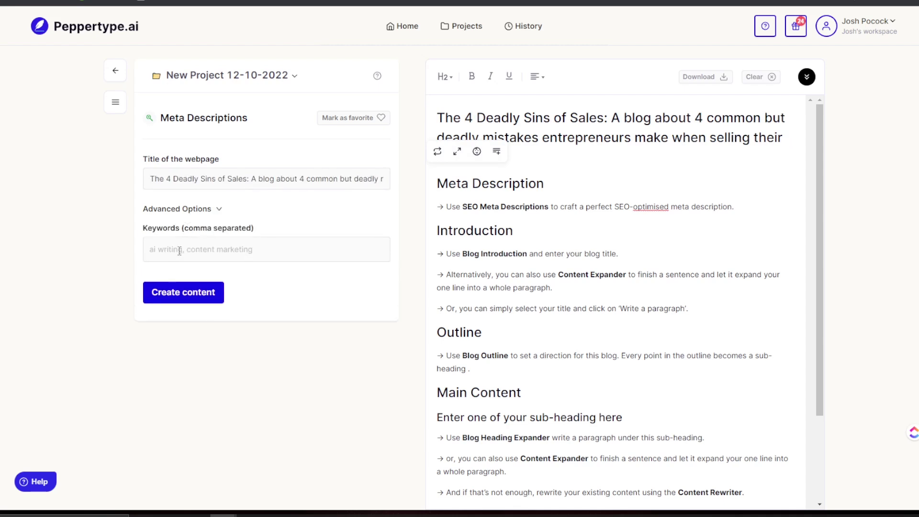
click(163, 293)
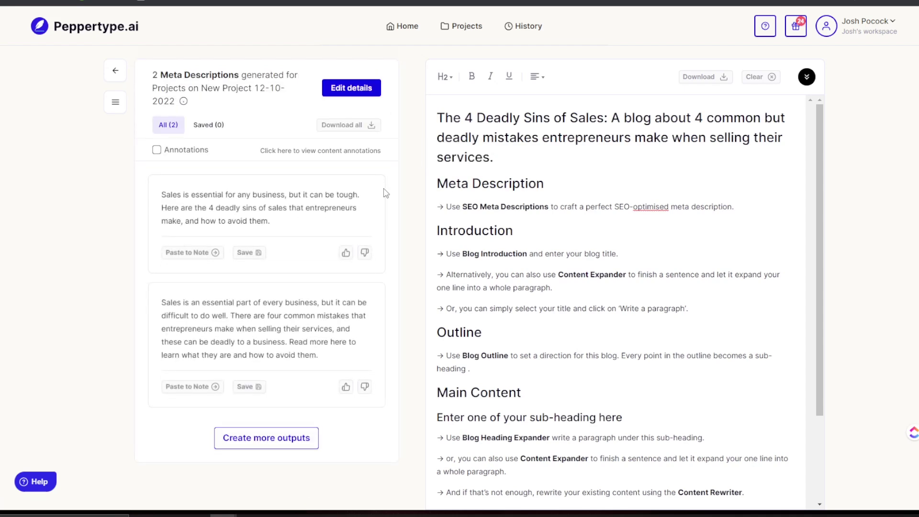
Step: Save both generated meta descriptions and paste the one starting "Sales is an essential part of every business" into the note
click(242, 254)
click(247, 388)
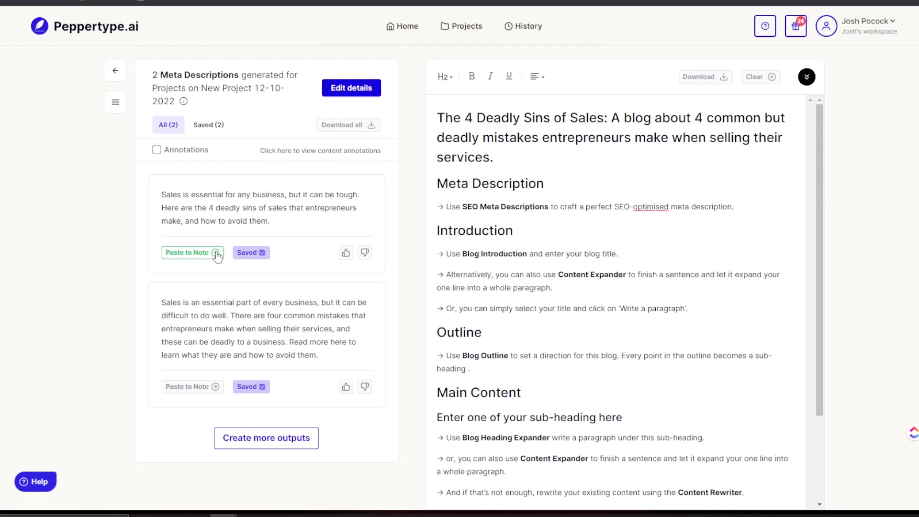
click(198, 398)
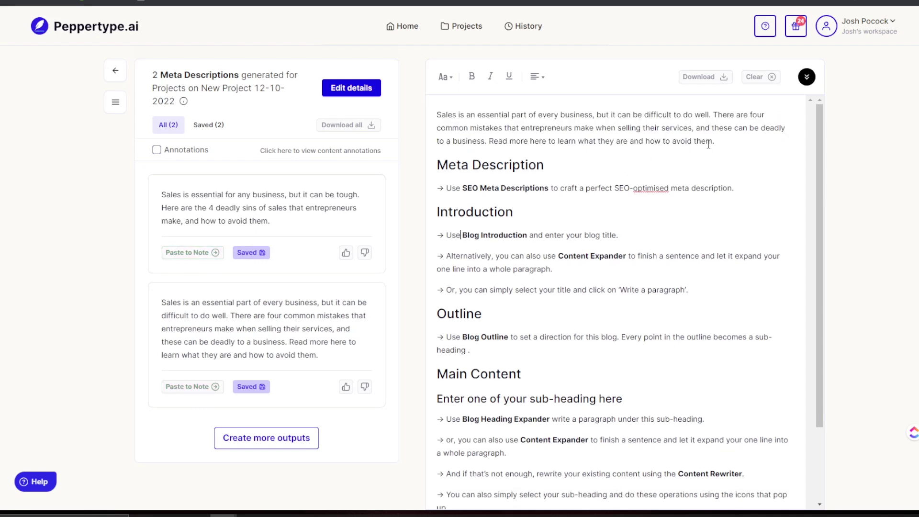
Step: Move the pasted meta description into the Meta Description section in place of its instruction line, restoring the overwritten blog title
drag(715, 141, 384, 123)
key(ctrl+c)
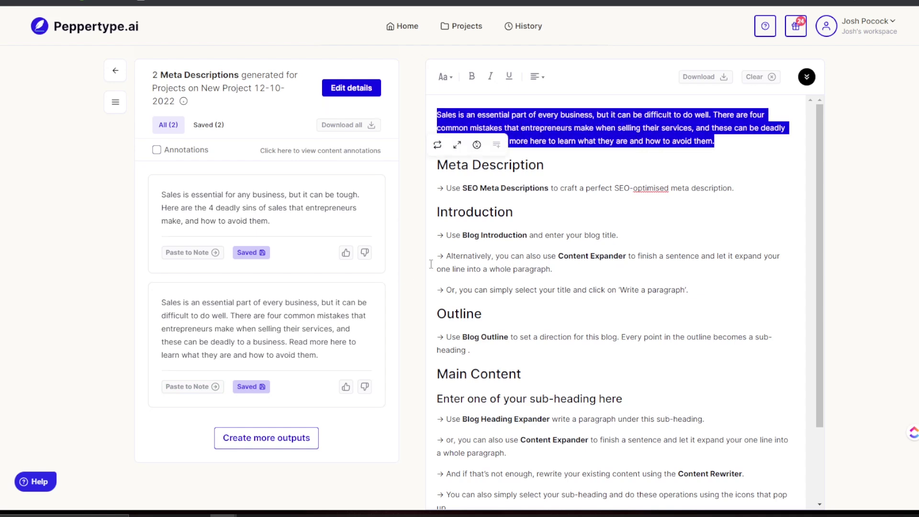
key(ctrl+z)
key(ctrl+z)
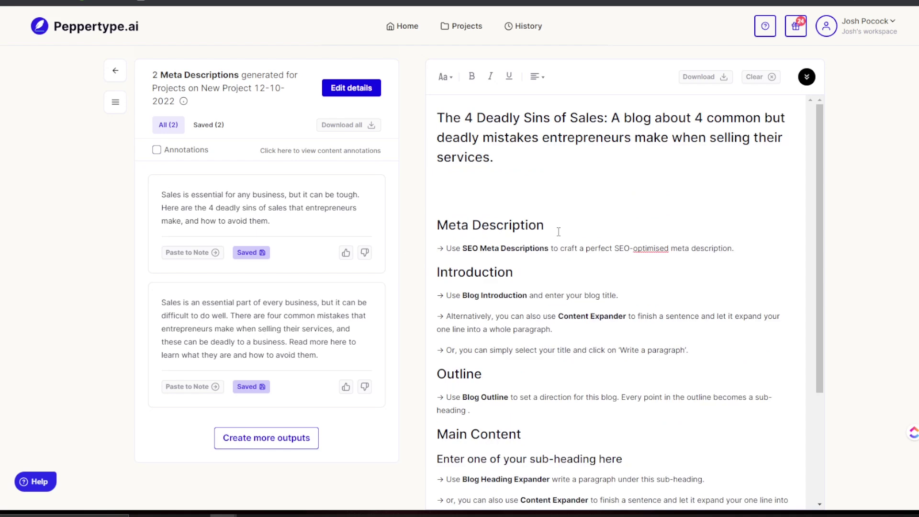
key(ctrl+z)
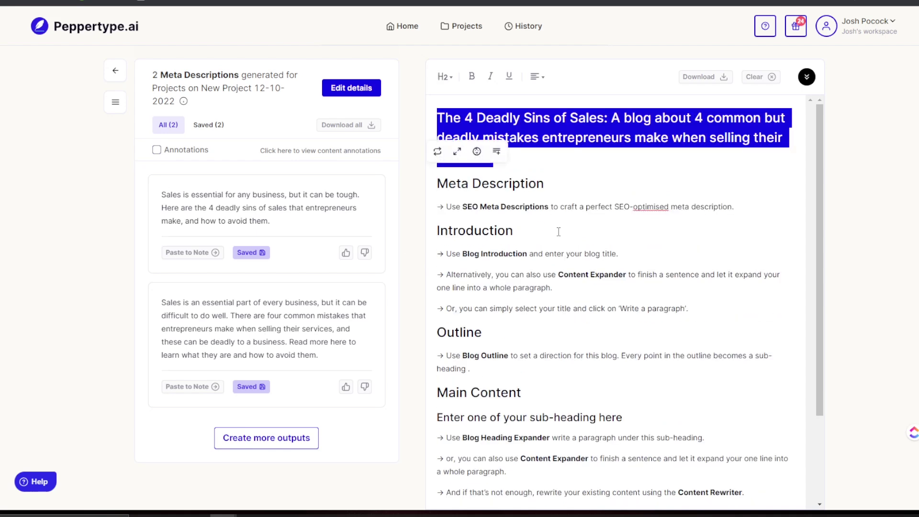
drag(735, 207, 428, 206)
key(ctrl+v)
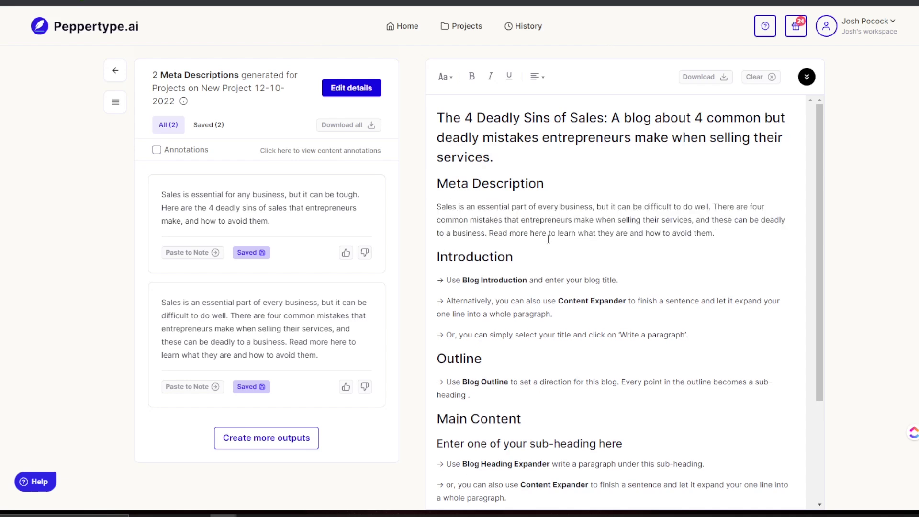
Step: Open the Blog Intro generator from the Introduction section and generate introductions with the full blog title as the topic
scroll(540, 247, down, 3)
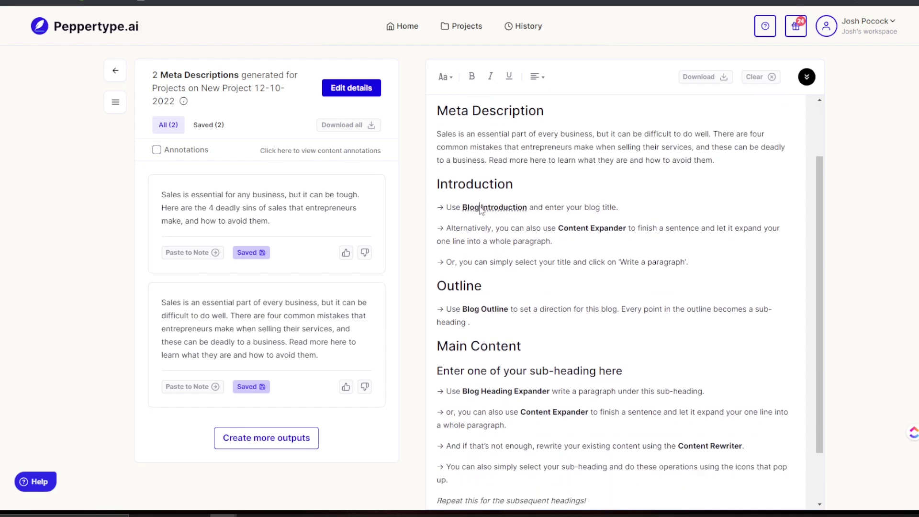
click(478, 211)
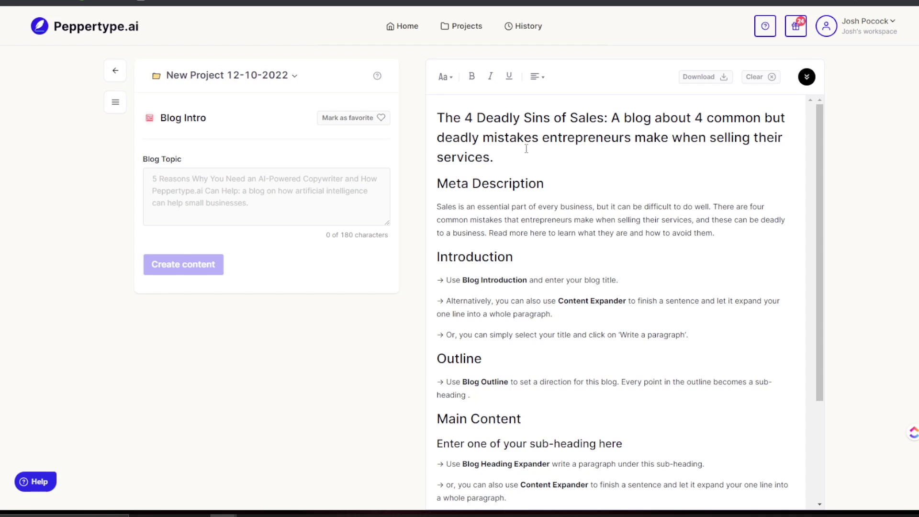
drag(497, 157, 429, 116)
key(ctrl+c)
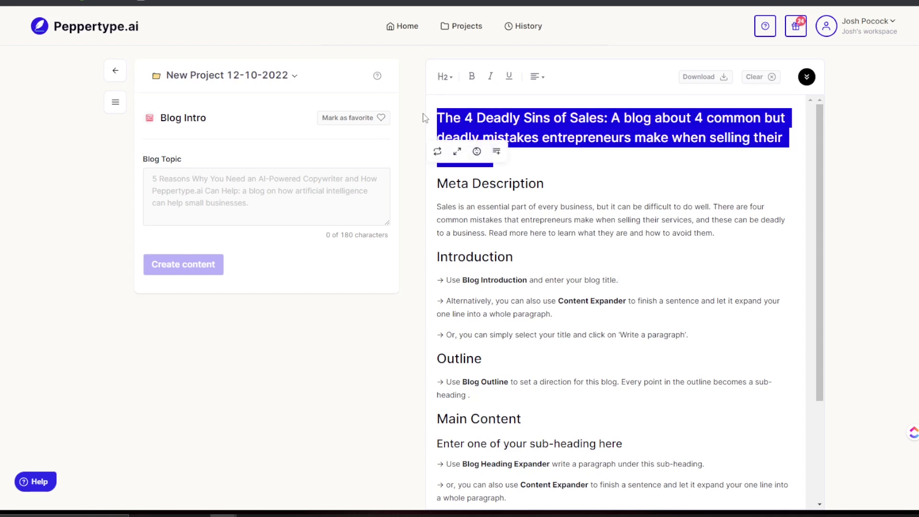
click(294, 206)
key(ctrl+v)
click(218, 259)
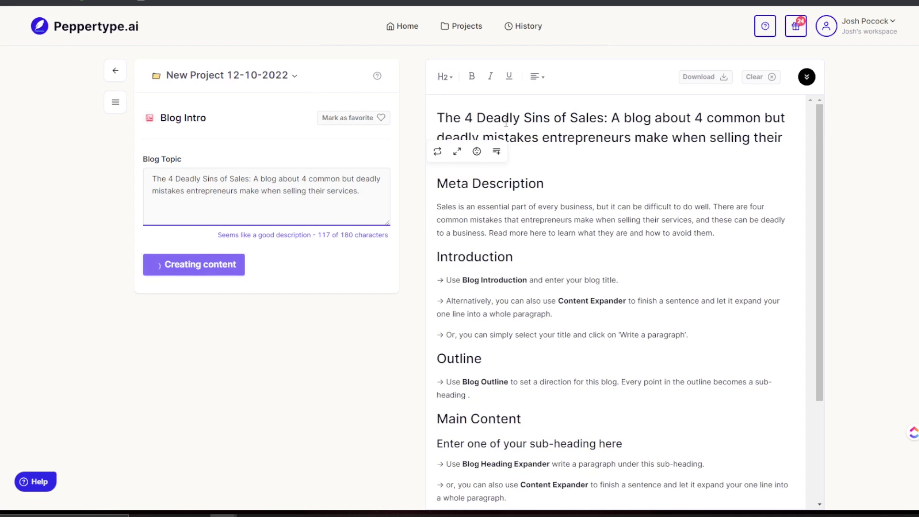
Step: Save the second, third and fourth generated blog introductions
scroll(608, 201, down, 3)
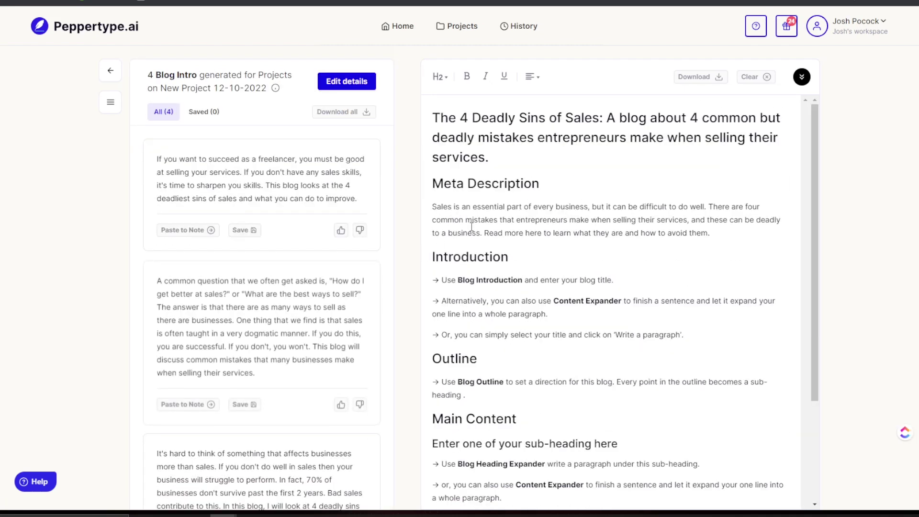
scroll(517, 275, down, 2)
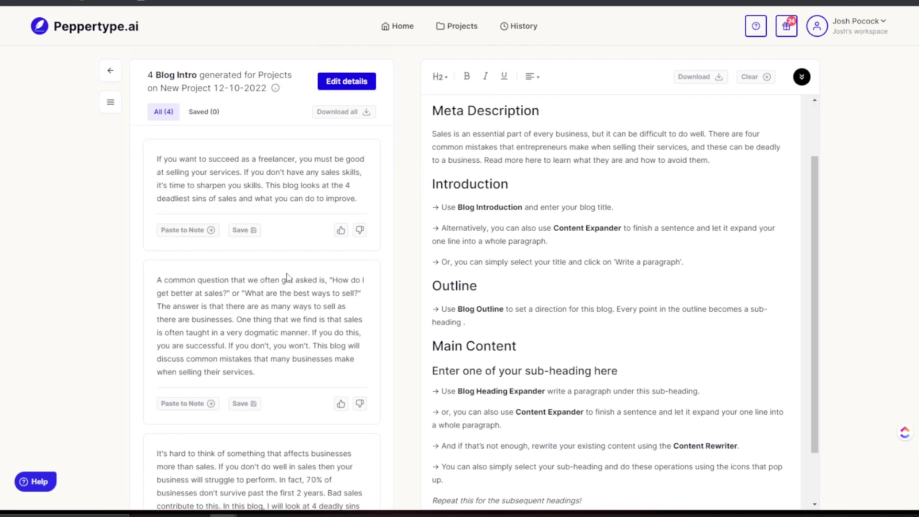
click(243, 404)
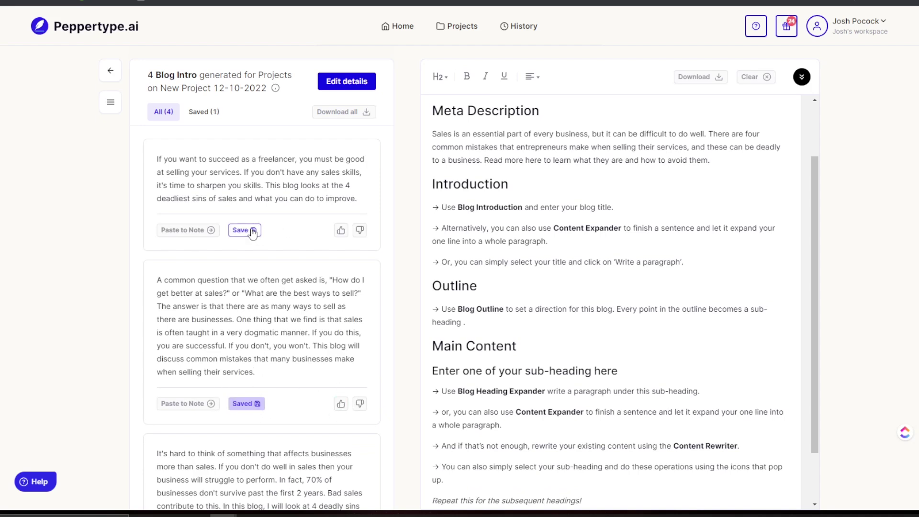
scroll(251, 269, down, 4)
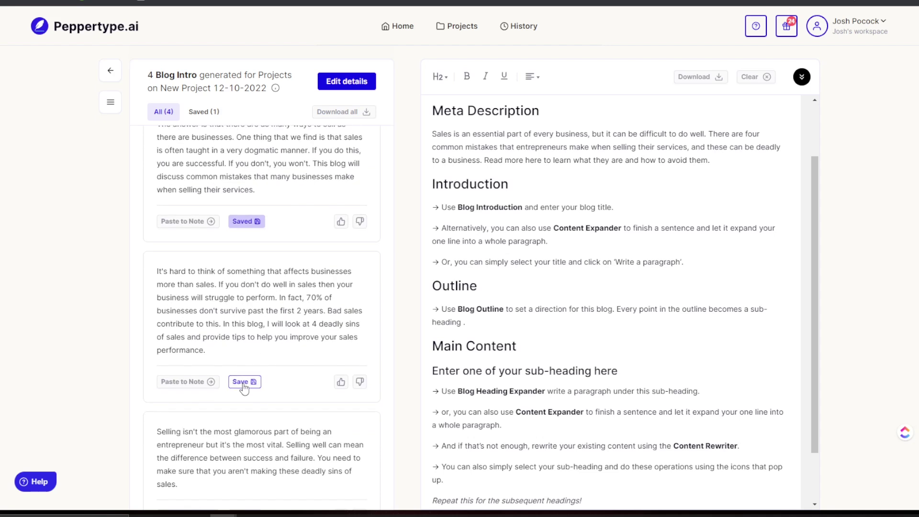
click(241, 382)
scroll(244, 383, down, 2)
click(246, 443)
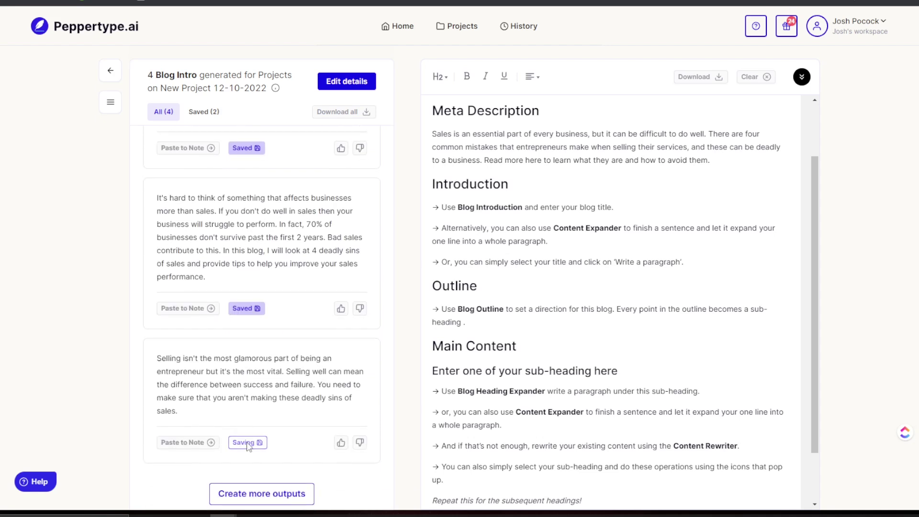
Step: Replace the Blog Introduction instruction line in the note with the introduction starting "A common question that we often get asked"
scroll(249, 445, up, 5)
click(192, 368)
drag(622, 207, 433, 208)
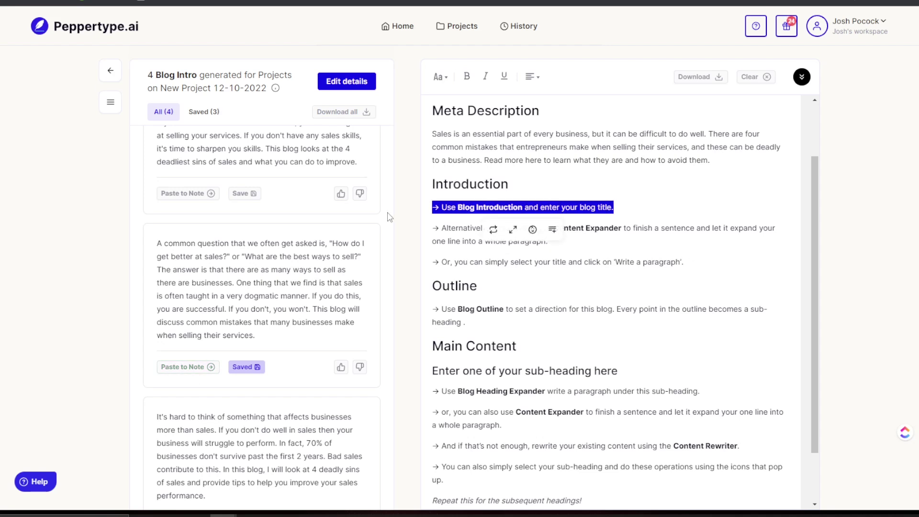
click(184, 372)
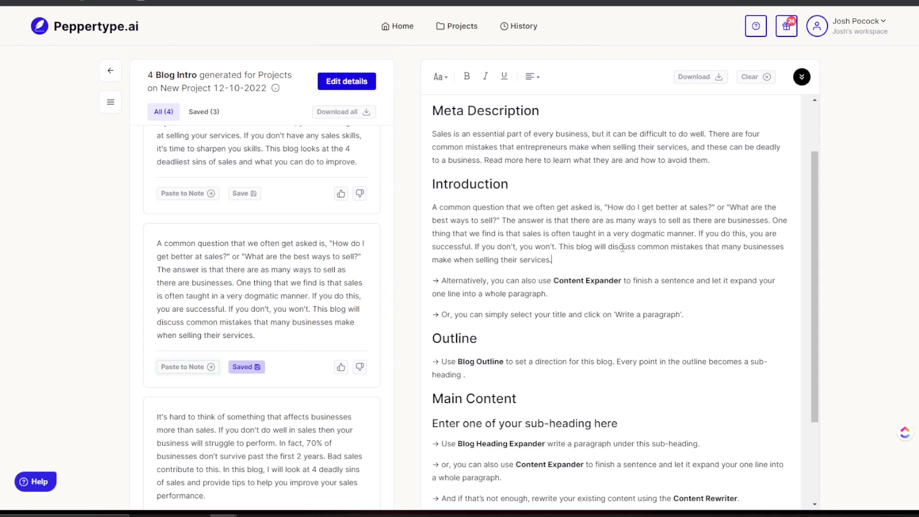
Step: Open the Content Expander from the note and generate an expansion of the introduction's last sentence, starting "This blog will discuss common mistakes"
click(588, 283)
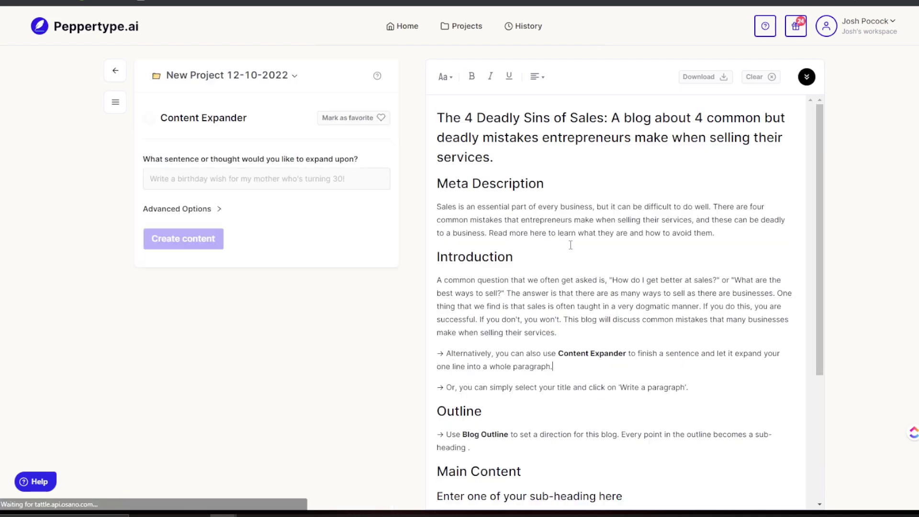
drag(557, 332, 448, 281)
drag(519, 332, 564, 320)
key(ctrl+c)
click(364, 179)
key(ctrl+v)
click(217, 240)
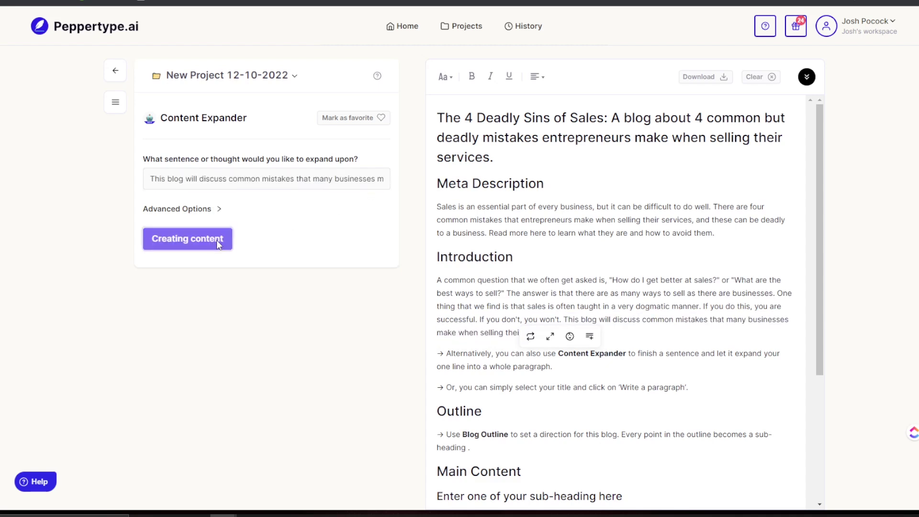
click(711, 306)
scroll(671, 297, down, 2)
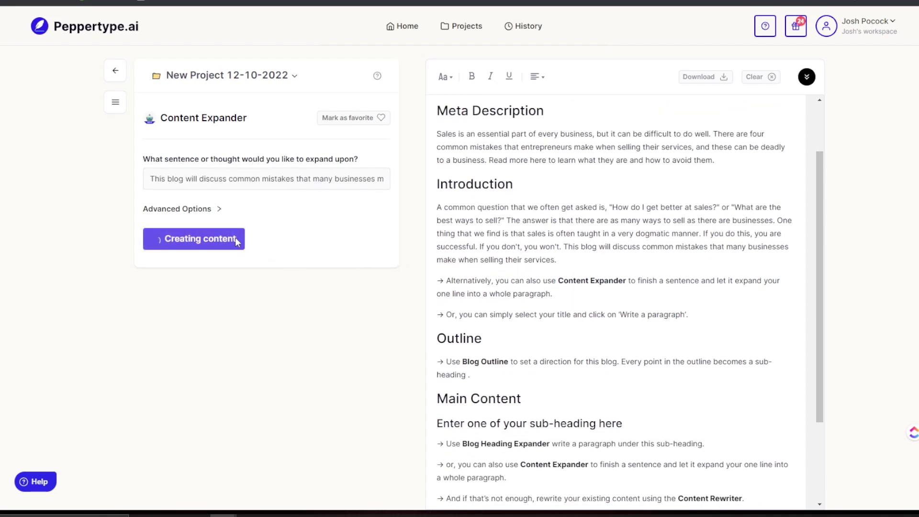
click(553, 325)
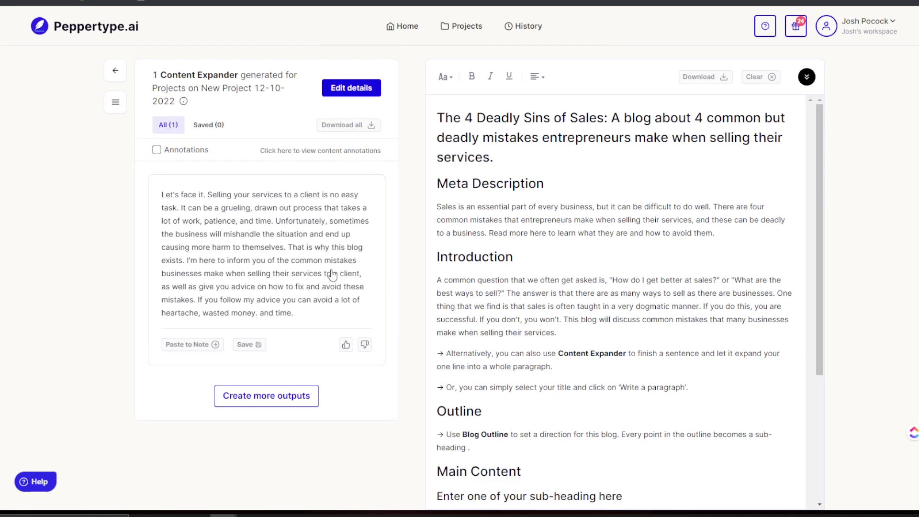
Step: Try editing the generated expansion by adding an "s" to the word "work", and remove the letter again
click(236, 278)
key(ctrl+a)
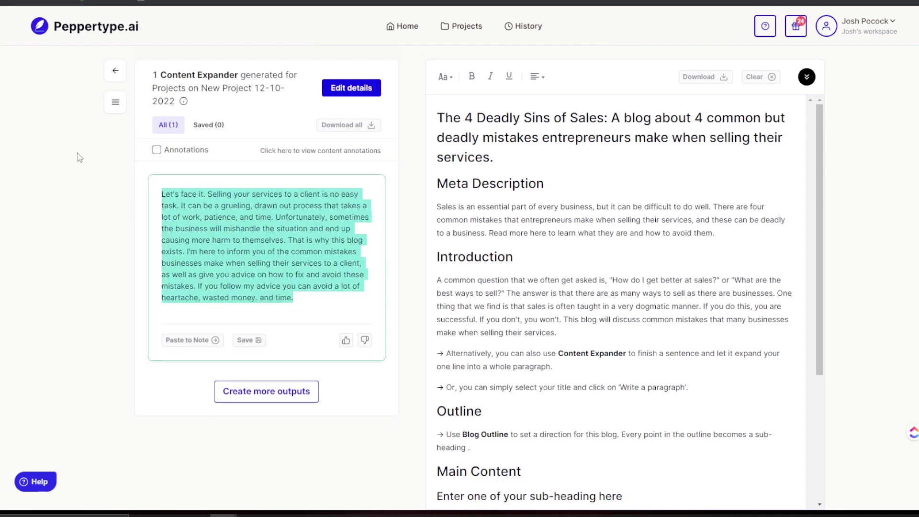
click(198, 217)
text(s)
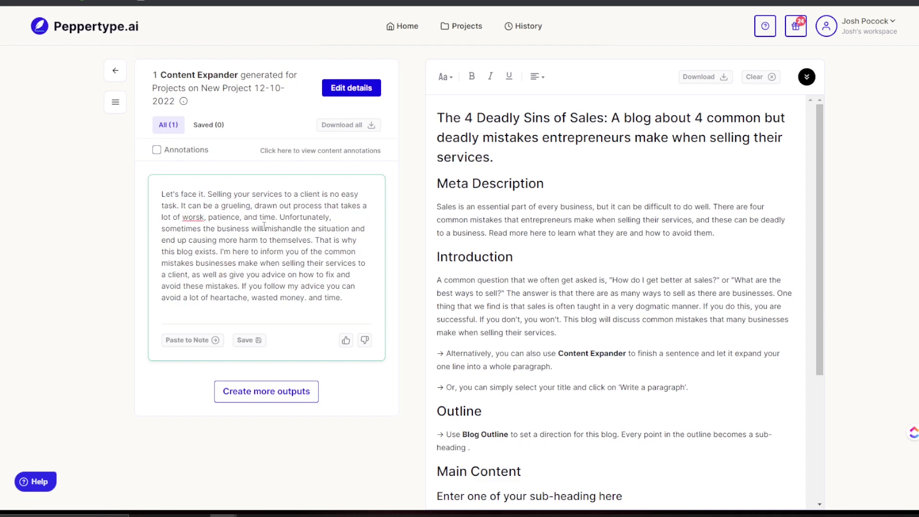
key(BackSpace)
Step: Replace the Content Expander and 'Write a paragraph' instruction lines under Introduction with the generated expansion starting "Let's face it"
key(ctrl+a)
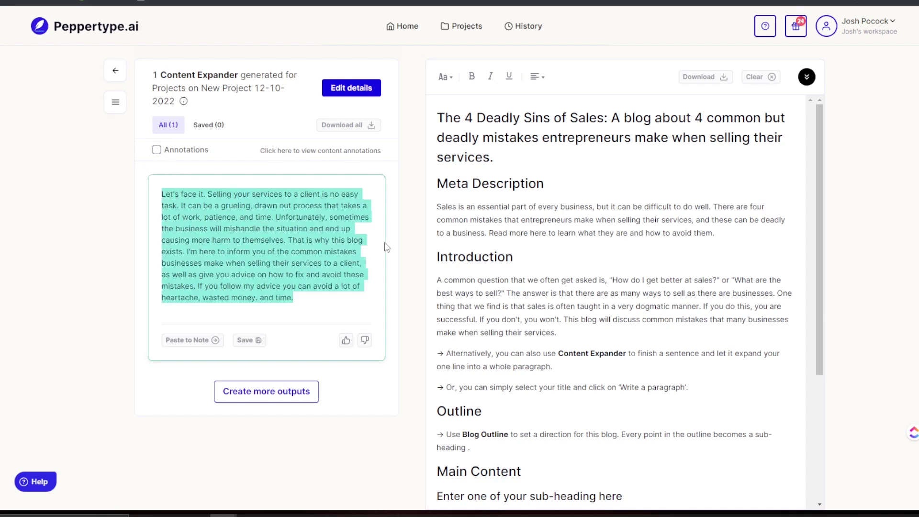
click(580, 318)
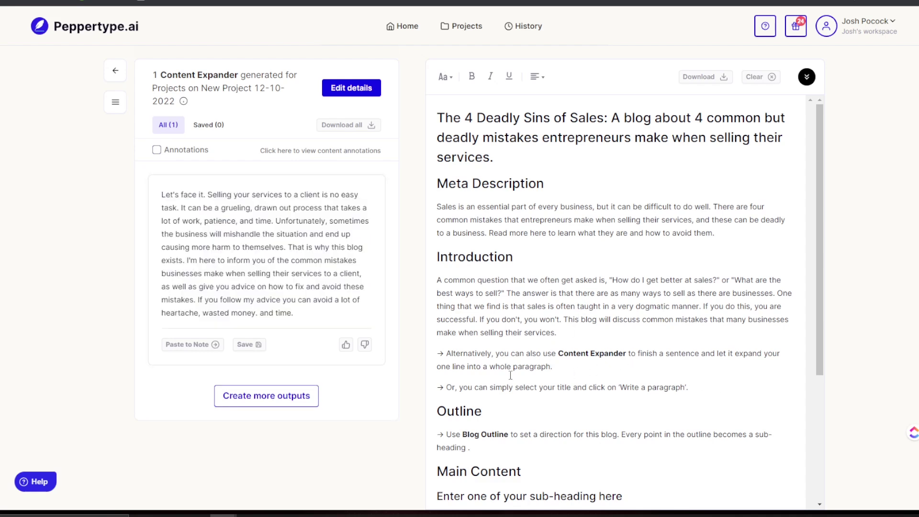
drag(718, 391, 438, 354)
key(ctrl+v)
scroll(560, 321, down, 2)
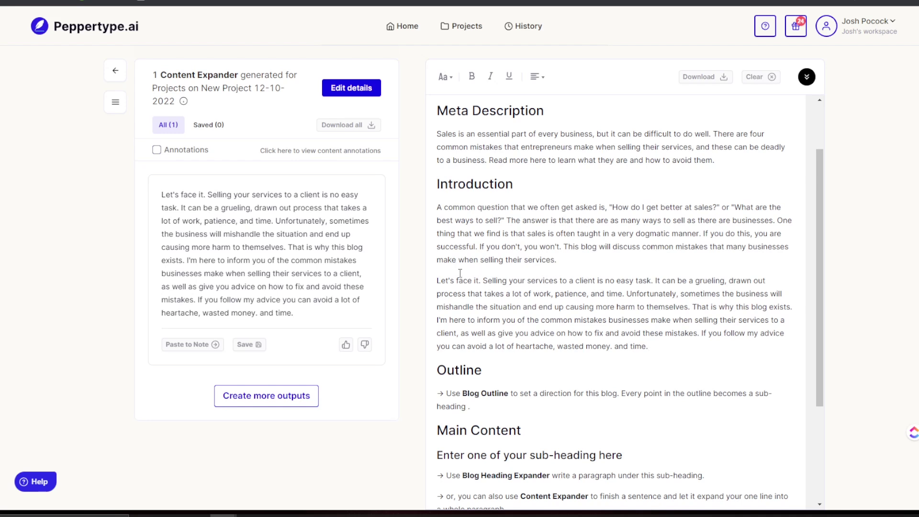
Step: Open the Blog Outline generator from the Outline section and generate outlines with the full blog title as the topic
scroll(460, 287, down, 3)
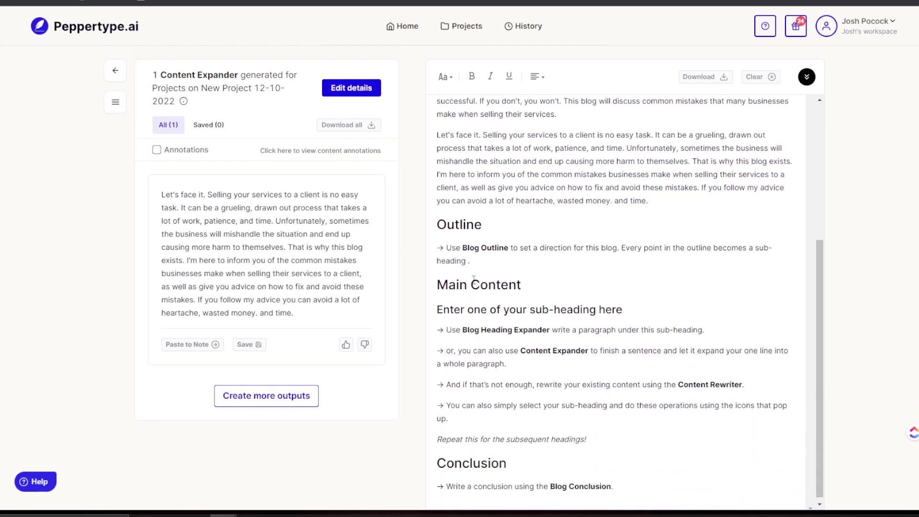
click(484, 248)
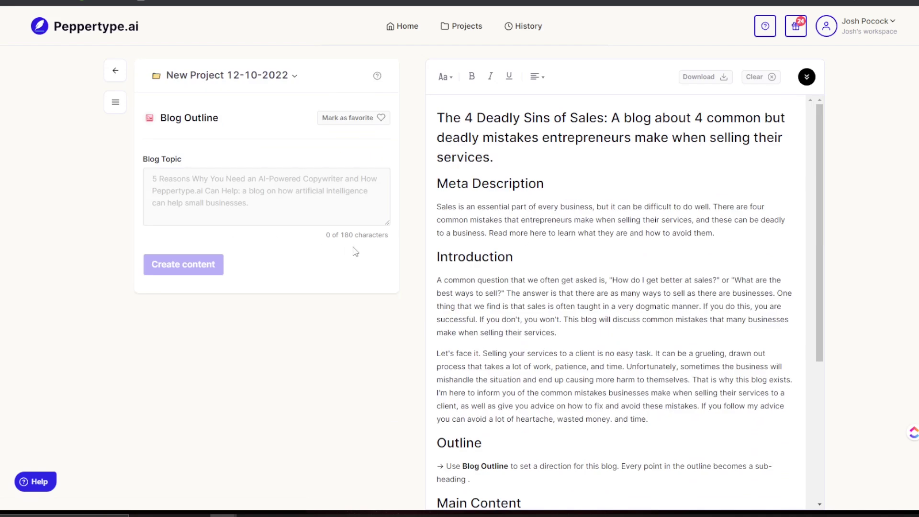
drag(591, 152, 437, 118)
key(ctrl+c)
click(271, 194)
key(ctrl+v)
click(187, 266)
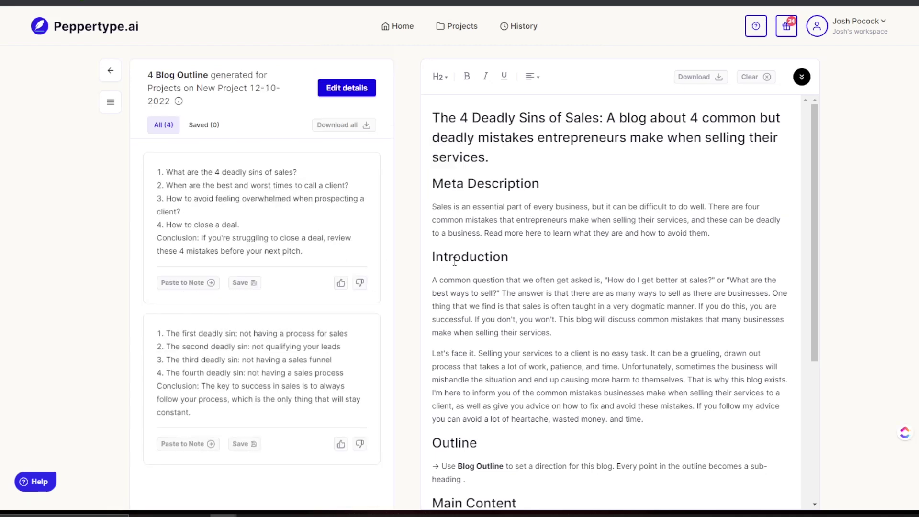
Step: Review the generated blog outlines and save the second and fourth ones
scroll(168, 256, down, 3)
scroll(178, 252, down, 4)
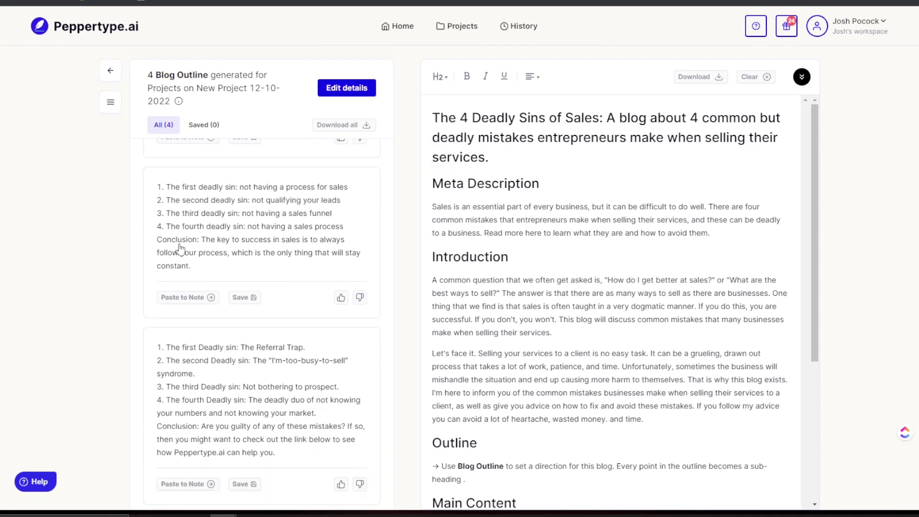
scroll(183, 247, down, 3)
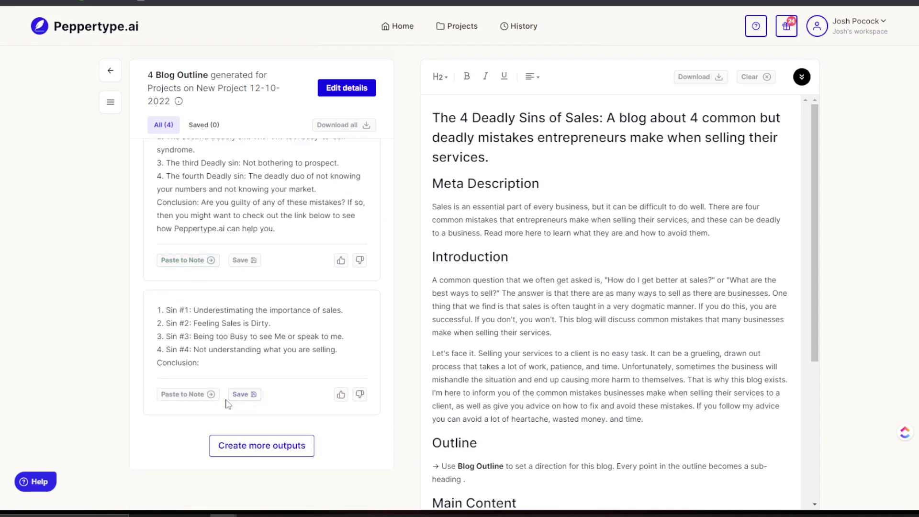
click(240, 395)
scroll(271, 325, up, 5)
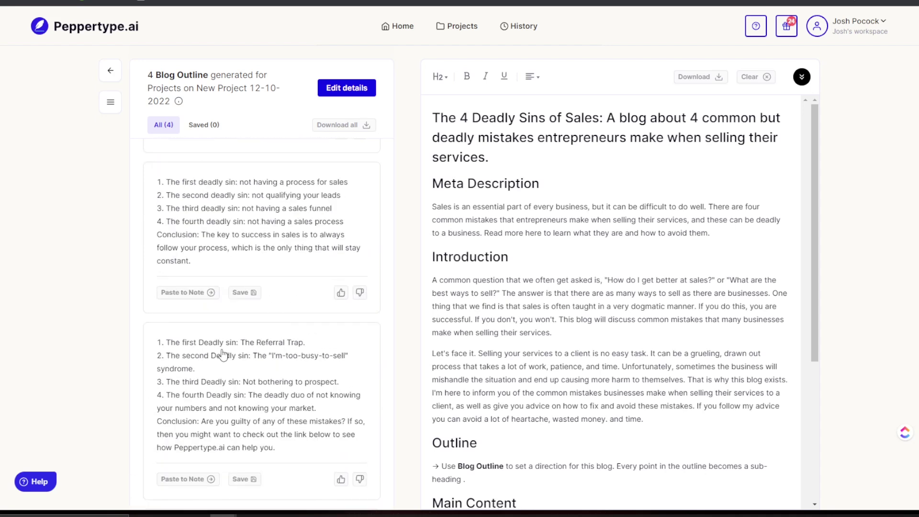
scroll(229, 349, up, 1)
scroll(235, 343, up, 1)
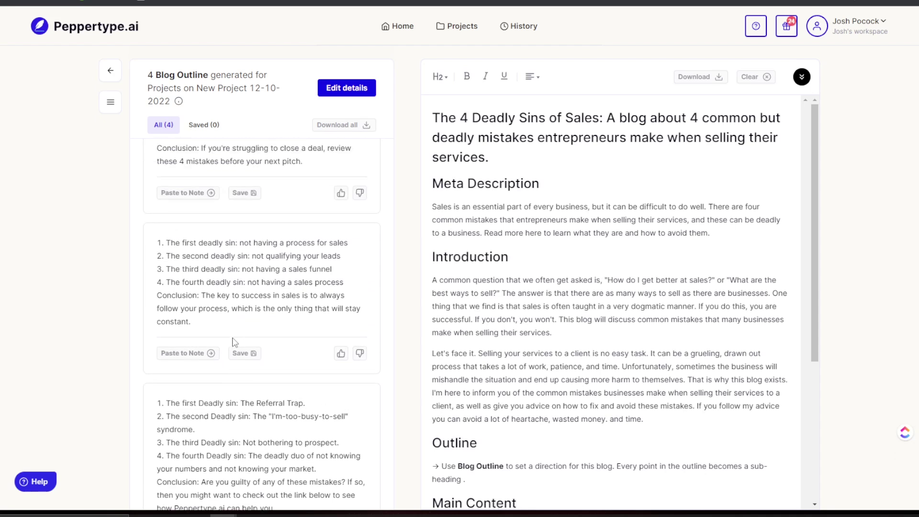
scroll(228, 427, down, 3)
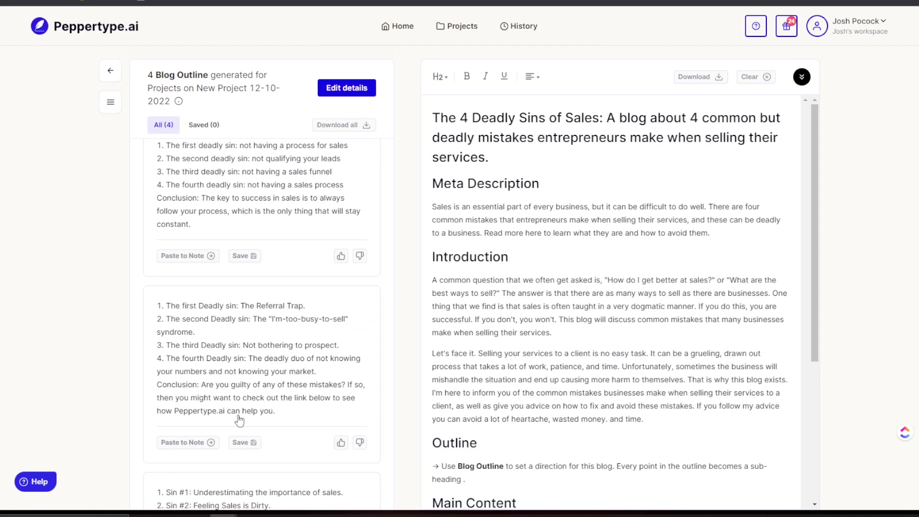
click(191, 444)
click(256, 258)
scroll(235, 335, down, 5)
click(251, 394)
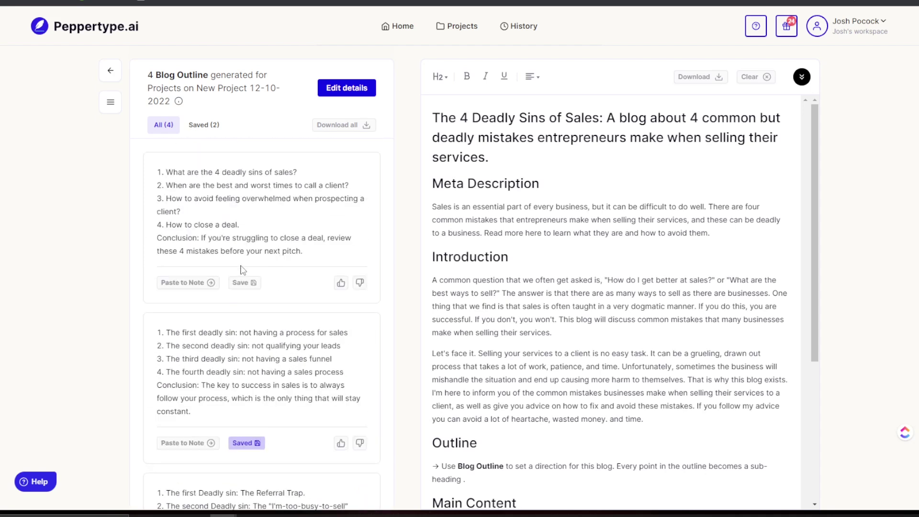
Step: Replace the Blog Outline instruction line in the note with the outline starting "The first Deadly sin: The Referral Trap"
scroll(213, 335, down, 6)
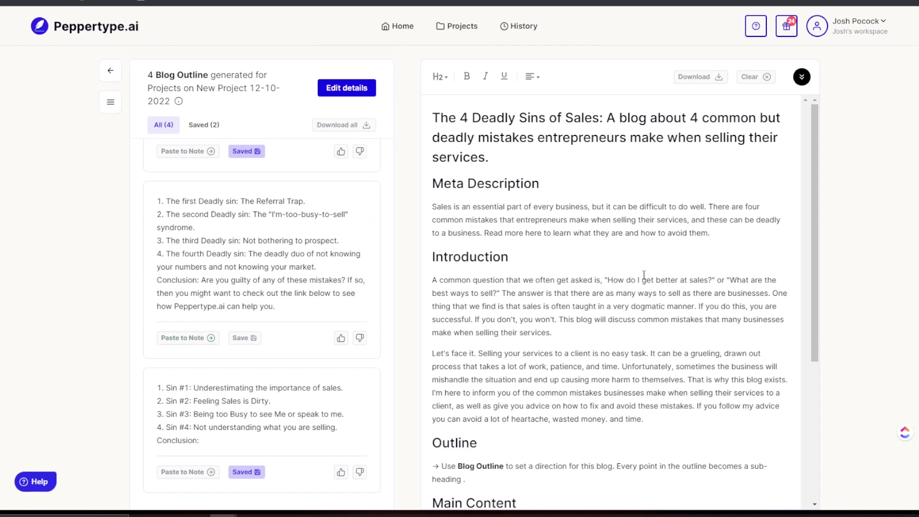
scroll(571, 344, down, 5)
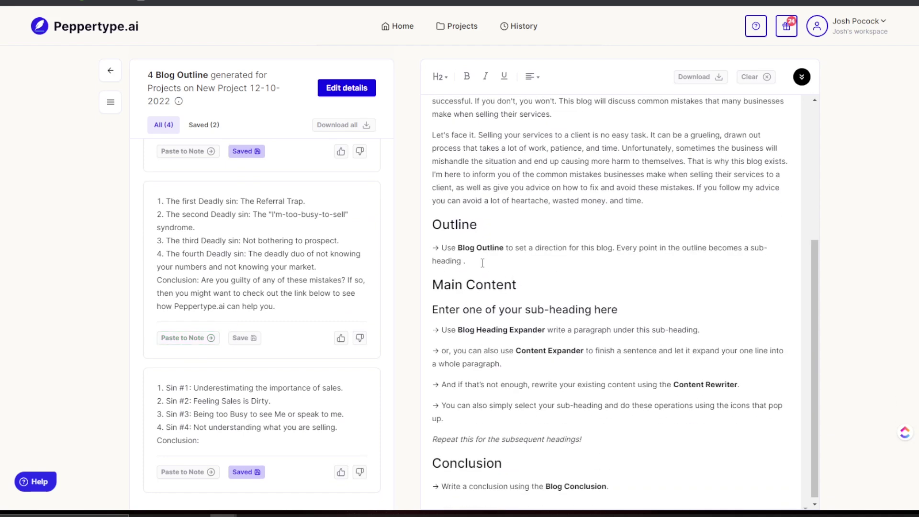
triple_click(467, 261)
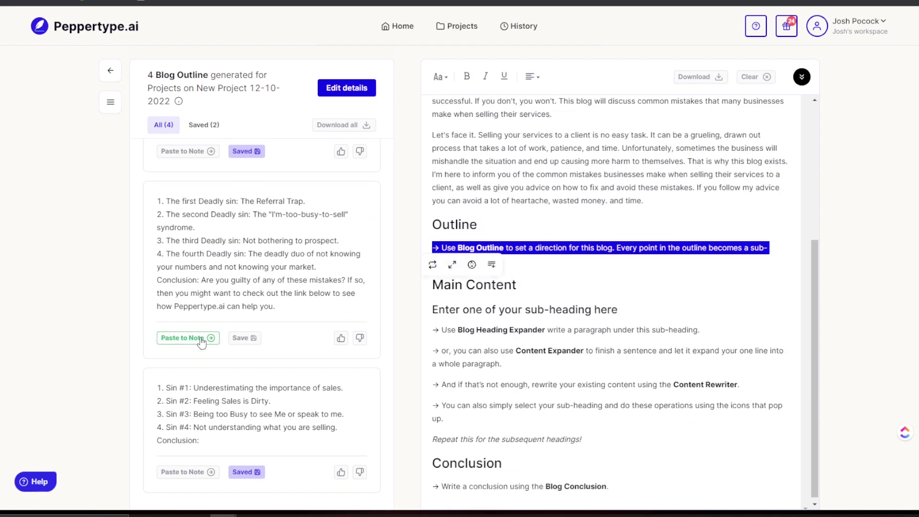
click(180, 338)
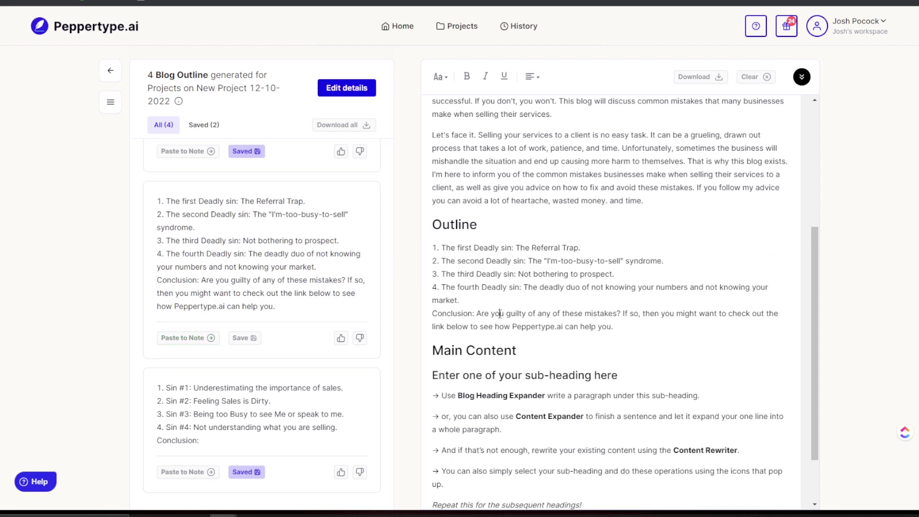
Step: Open the Blog Heading Expander and replace the sub-heading placeholder under Main Content with "1. The first Deadly sin: The Referral Trap."
scroll(499, 313, up, 3)
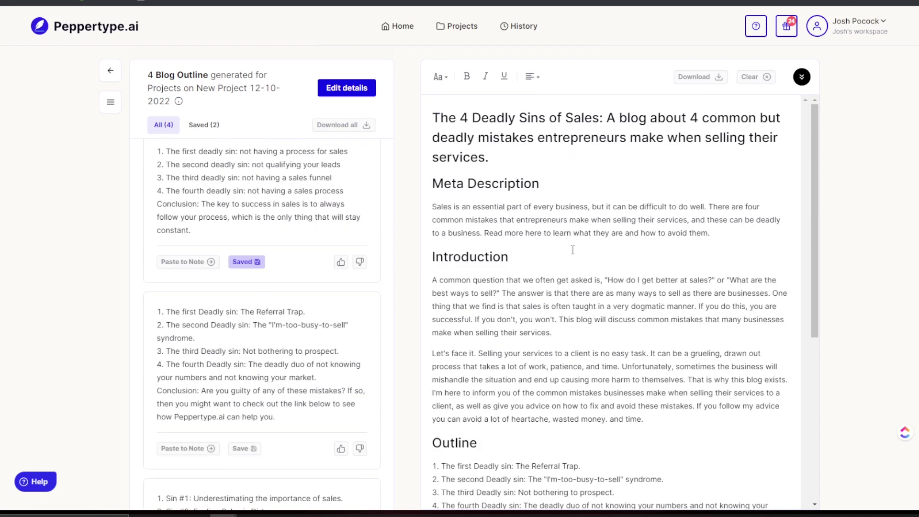
scroll(615, 235, down, 5)
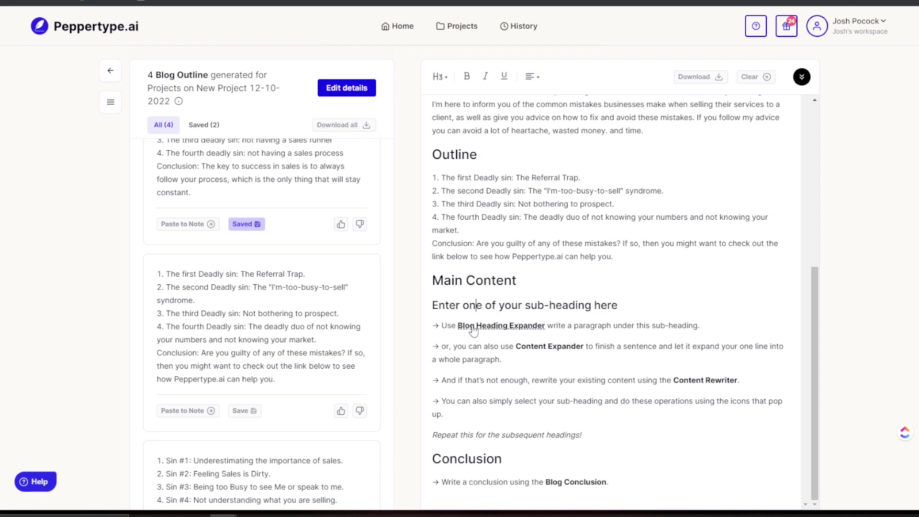
click(500, 331)
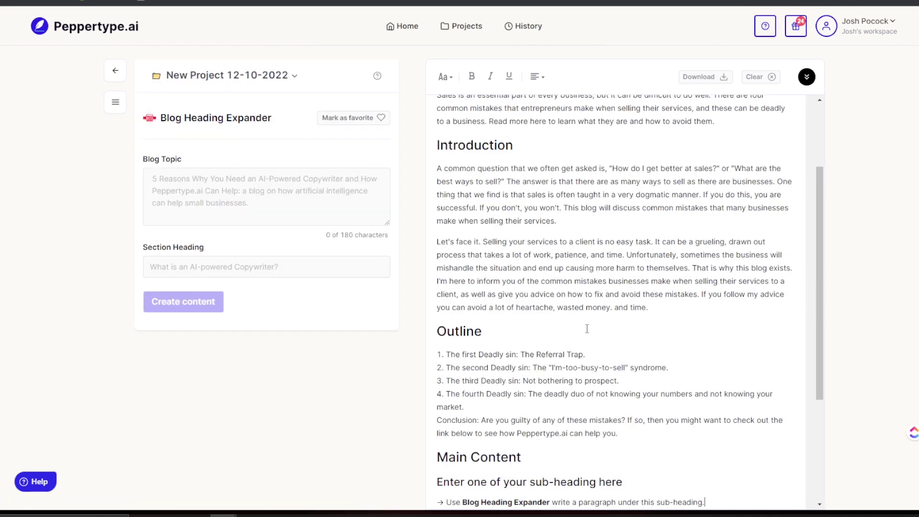
scroll(500, 319, down, 3)
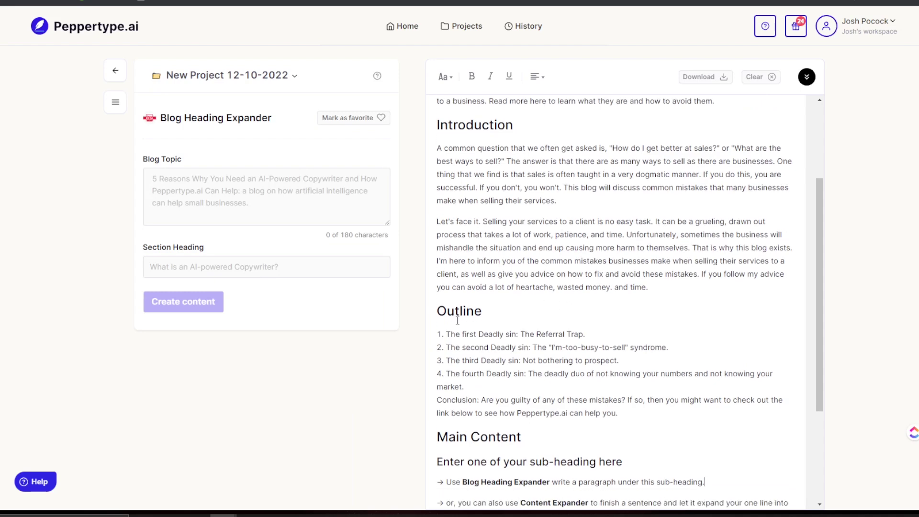
drag(607, 206, 437, 209)
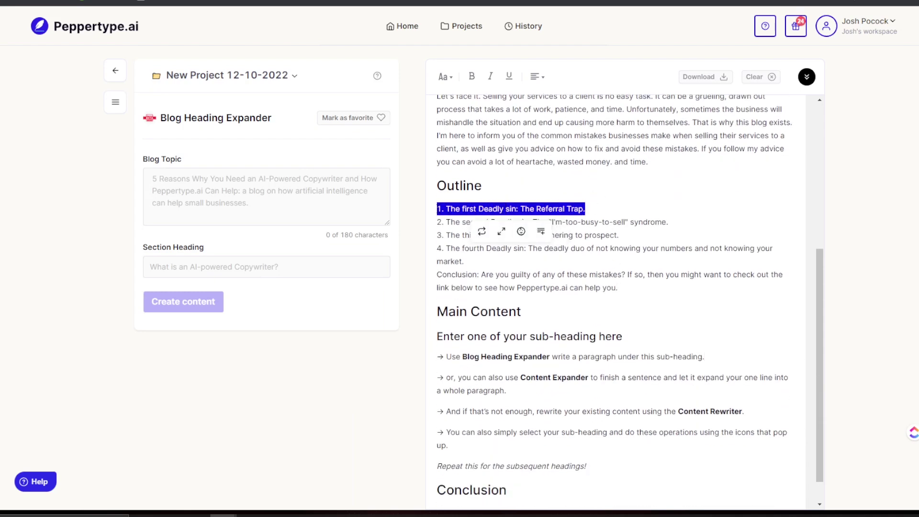
click(551, 335)
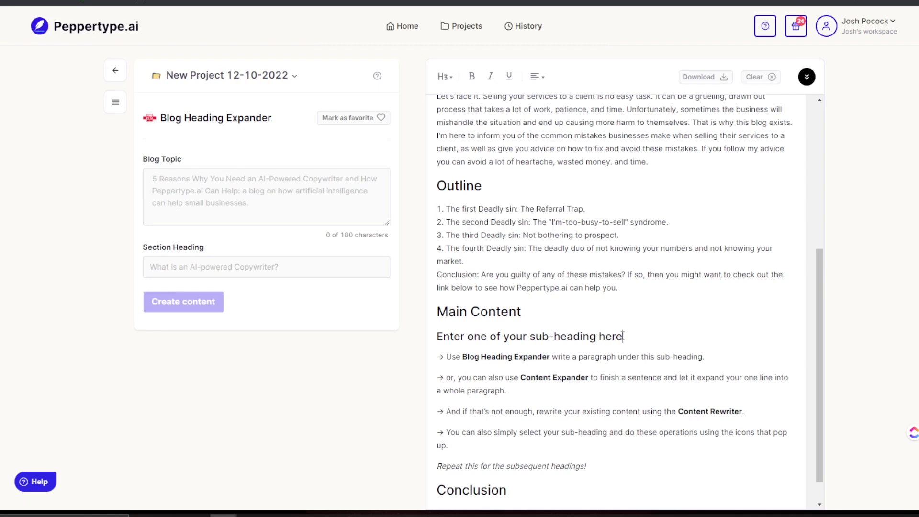
drag(622, 336, 438, 337)
key(ctrl+v)
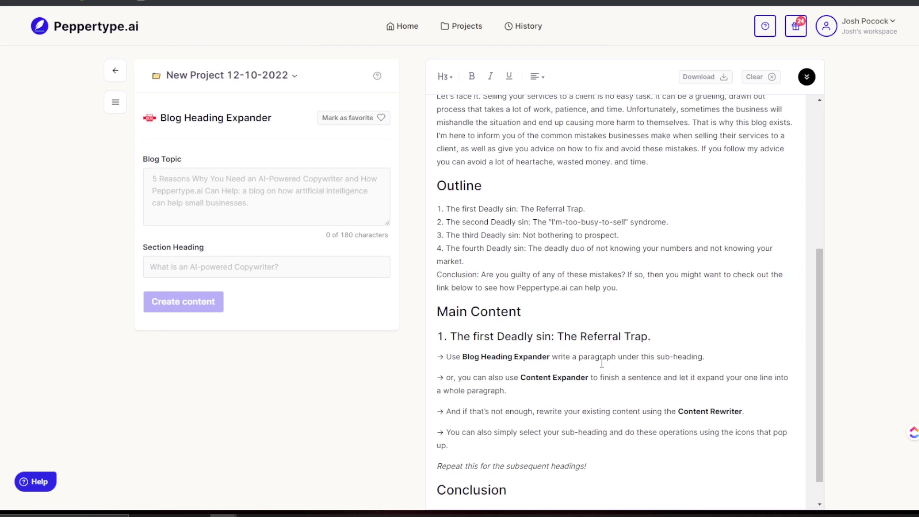
Step: Fill the Blog Topic with the full blog title followed by the sub-heading "1. The first Deadly sin: The Referral Trap."
click(232, 185)
key(ctrl+v)
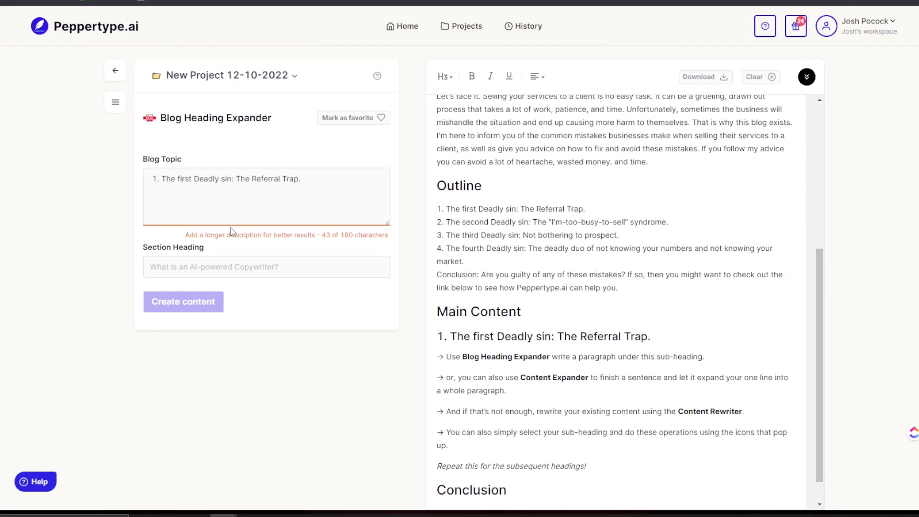
scroll(615, 127, up, 5)
drag(536, 156, 412, 125)
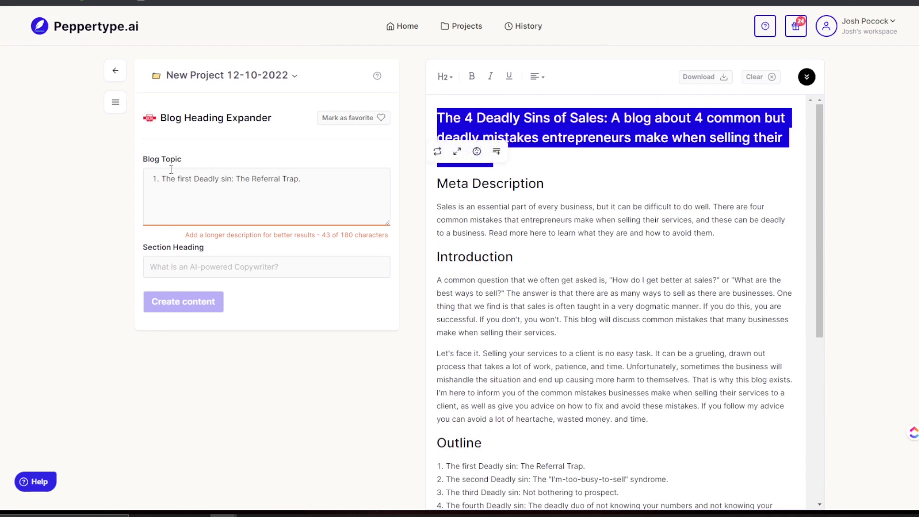
click(151, 180)
key(ctrl+v)
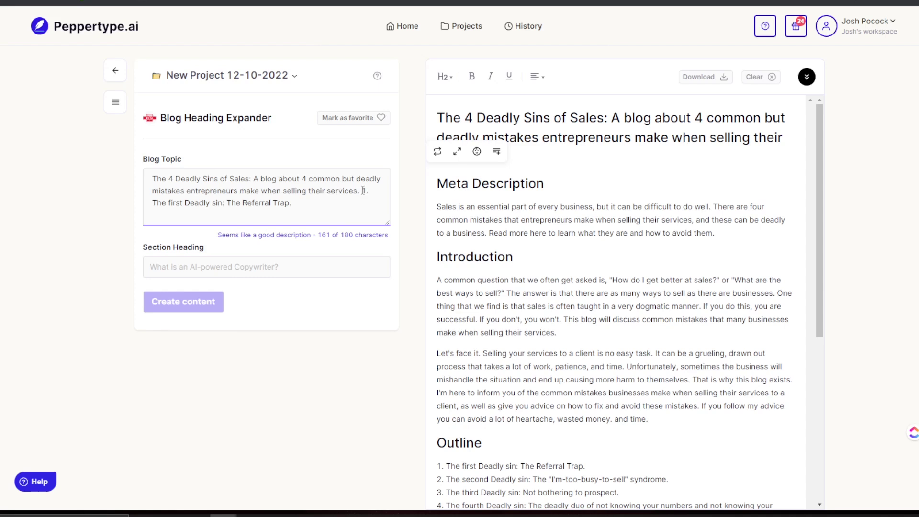
Step: Move the sub-heading "1. The first Deadly sin: The Referral Trap." from Blog Topic to Section Heading and generate the section content
drag(363, 191, 365, 247)
key(ctrl+c)
key(BackSpace)
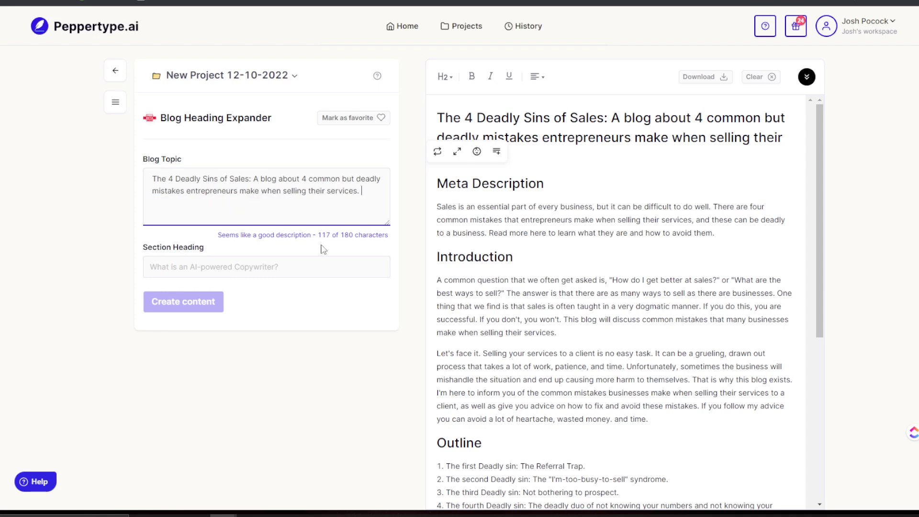
click(317, 261)
key(ctrl+v)
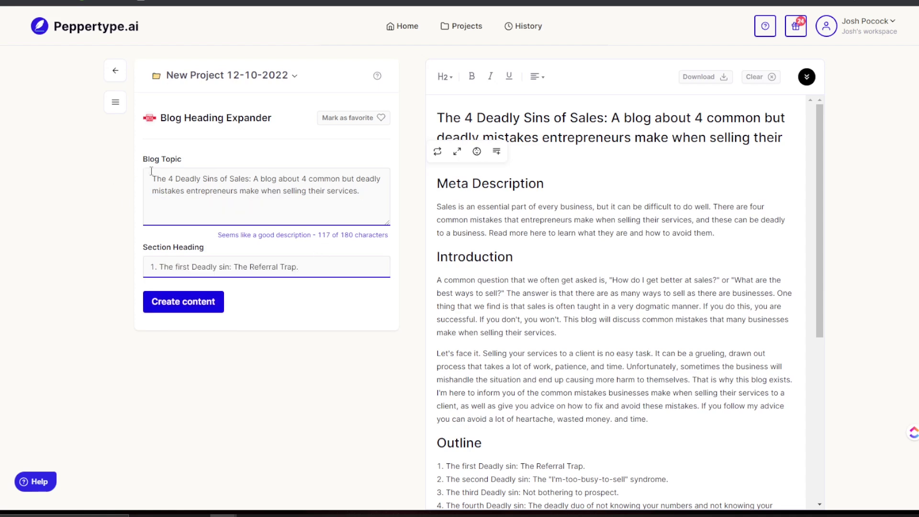
click(187, 306)
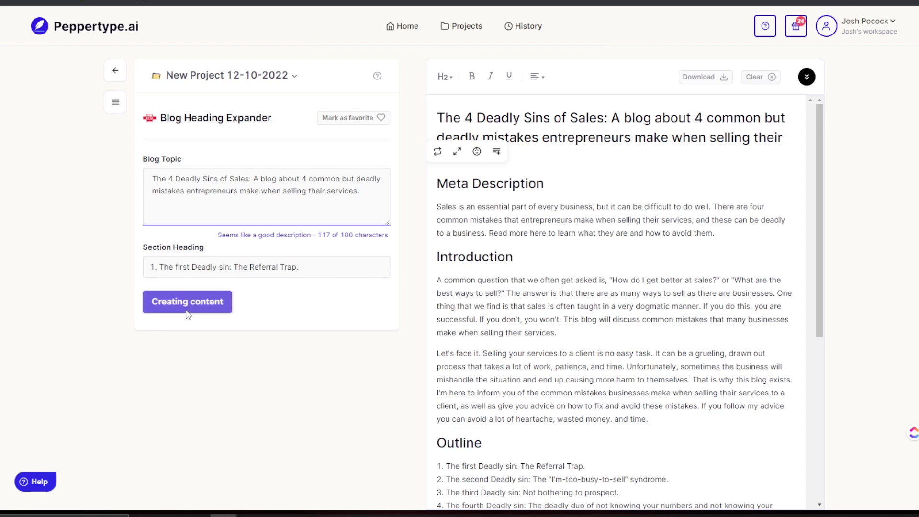
Step: Save both paragraphs generated for the Referral Trap heading
scroll(621, 276, down, 6)
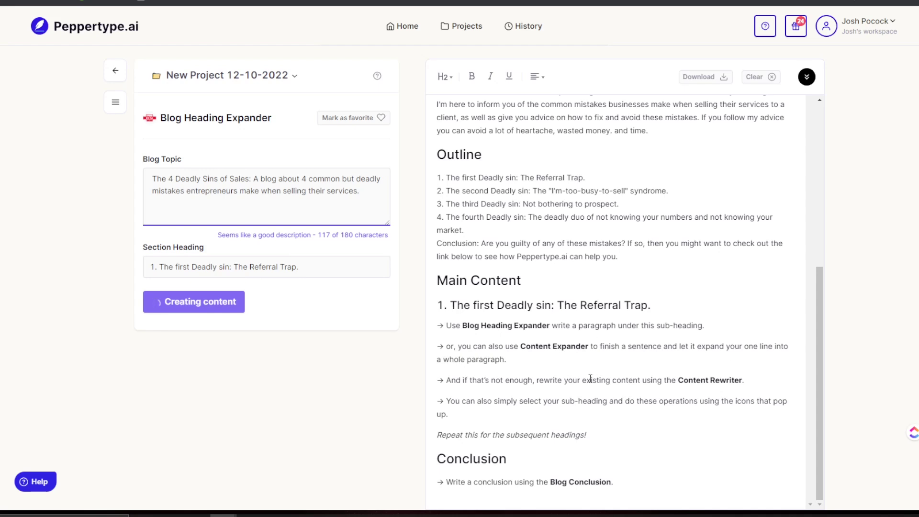
scroll(259, 269, down, 2)
scroll(259, 268, down, 1)
click(244, 288)
scroll(253, 383, down, 2)
click(246, 403)
scroll(248, 405, up, 3)
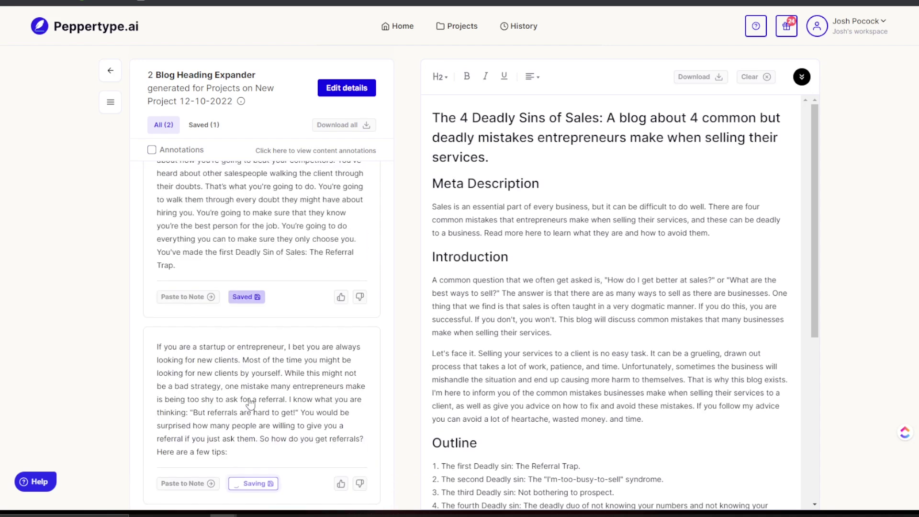
Step: Insert the first generated paragraph directly under the sub-heading "1. The first Deadly sin: The Referral Trap." without a blank line between them
scroll(494, 335, down, 5)
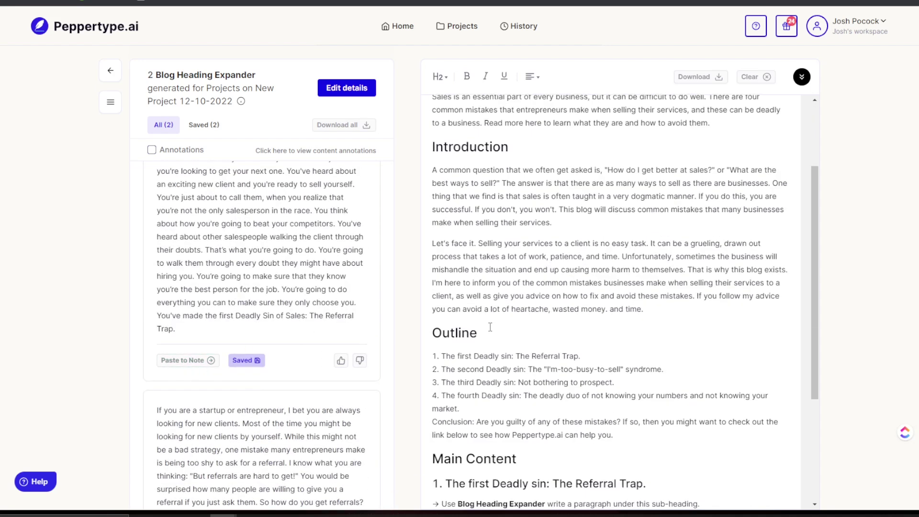
scroll(494, 320, down, 1)
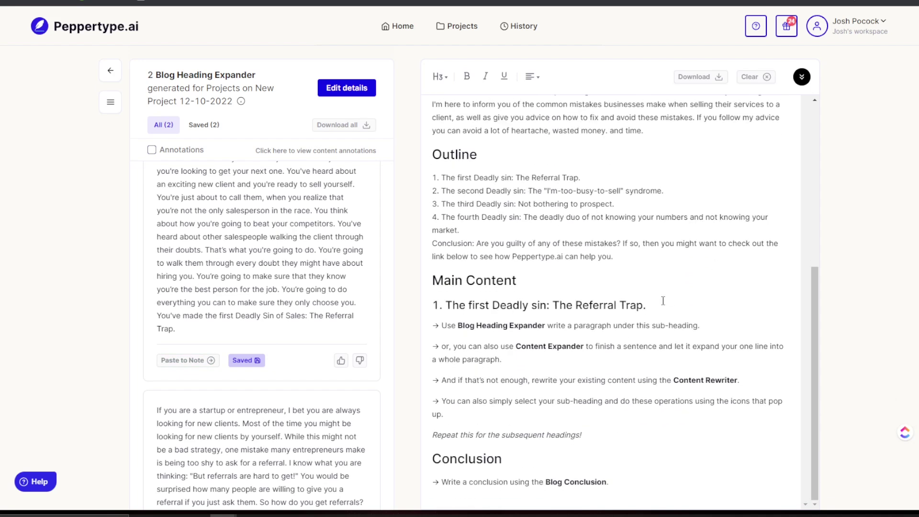
key(Return)
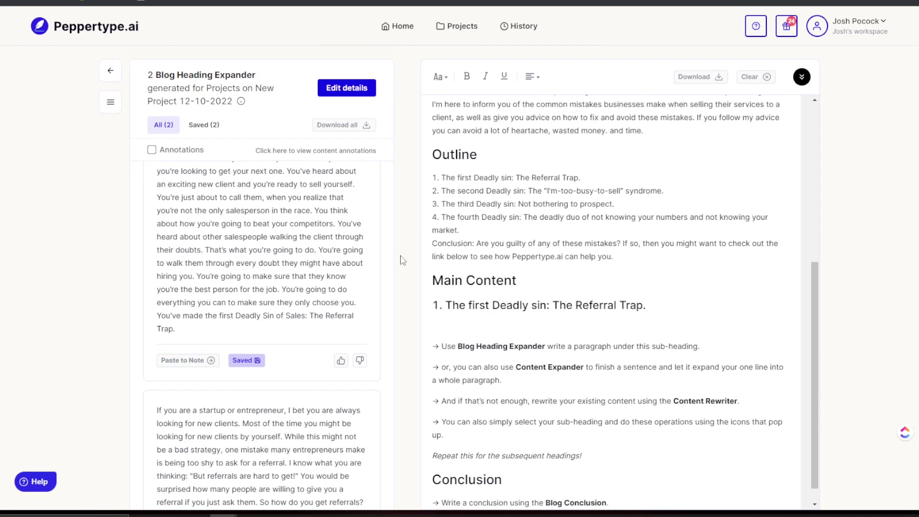
click(187, 360)
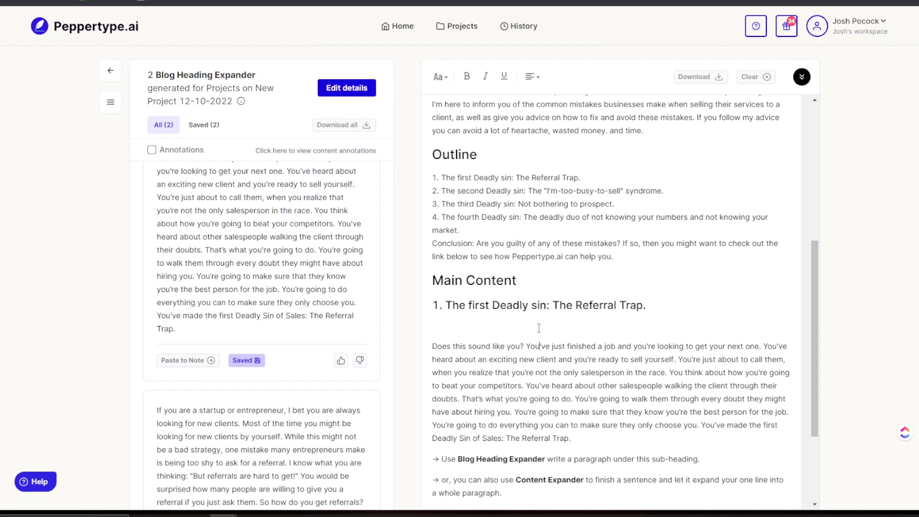
key(BackSpace)
scroll(298, 281, up, 1)
scroll(312, 287, down, 2)
scroll(558, 352, down, 2)
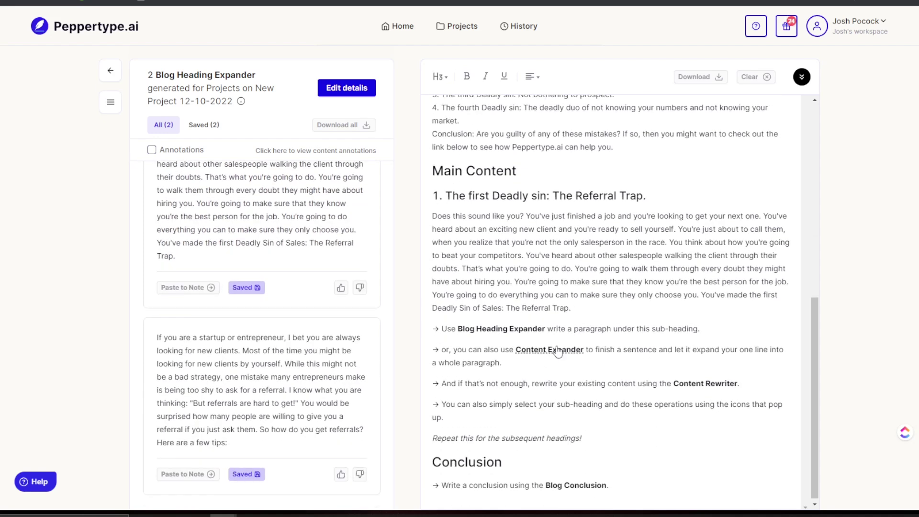
Step: Open the Content Expander and generate content from the outline line "2. The second Deadly sin: The "I'm-too-busy-to-sell" syndrome."
drag(701, 329, 550, 308)
click(549, 308)
scroll(550, 301, up, 2)
scroll(597, 316, down, 2)
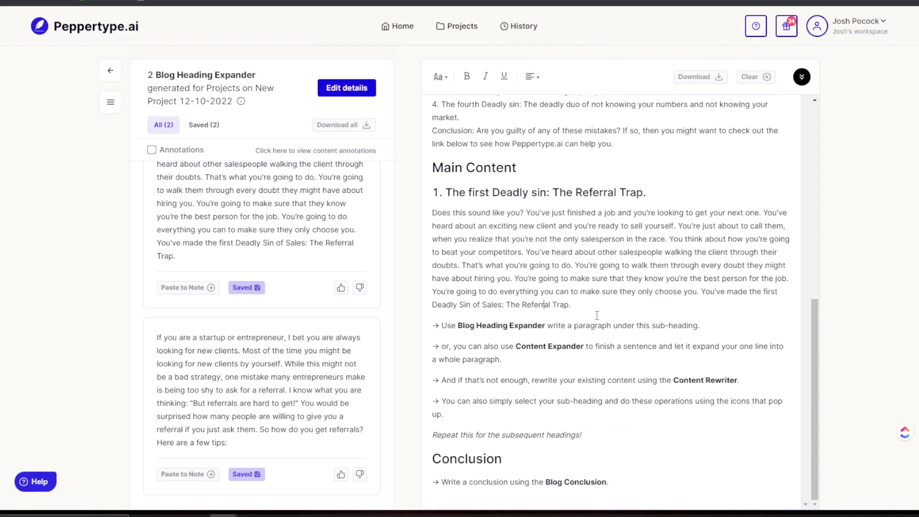
click(557, 346)
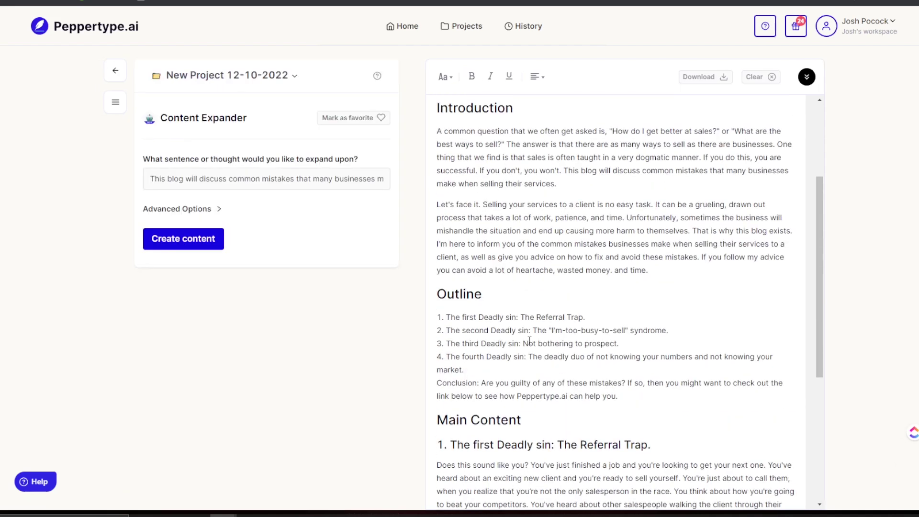
drag(670, 331, 430, 328)
key(ctrl+c)
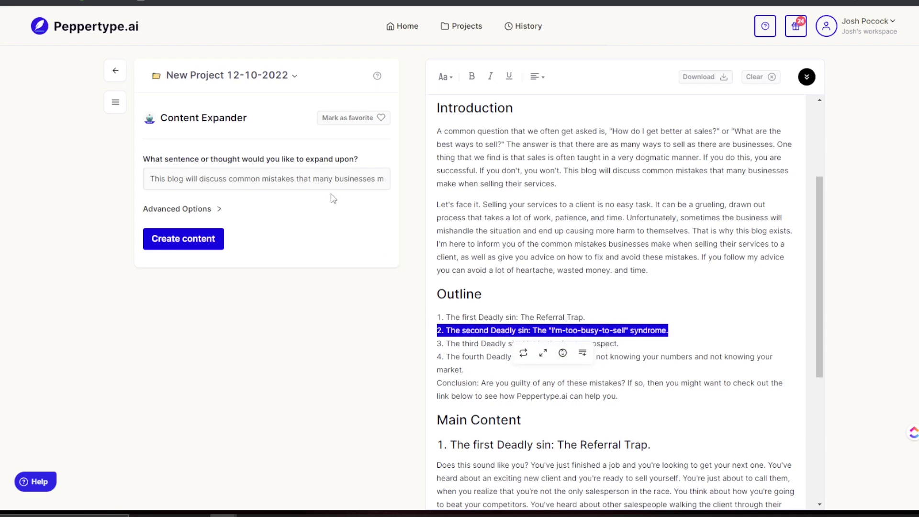
click(317, 180)
key(ctrl+a)
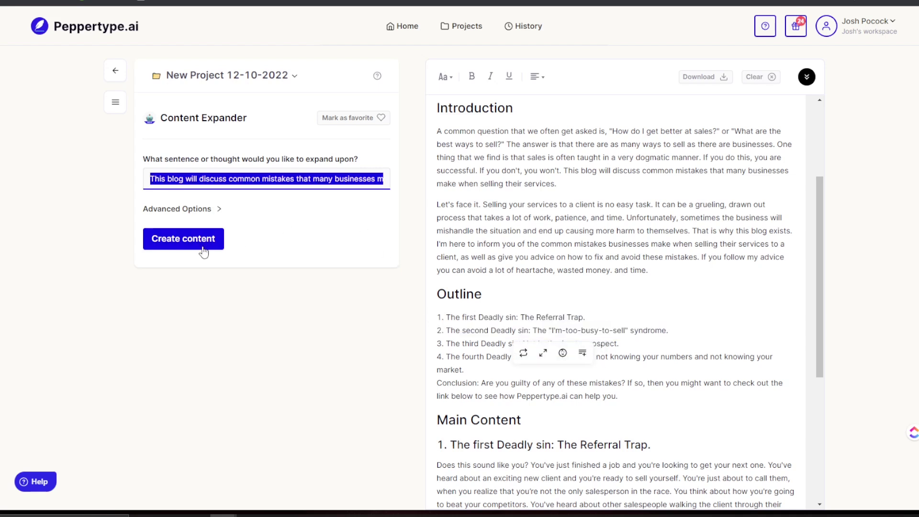
key(ctrl+v)
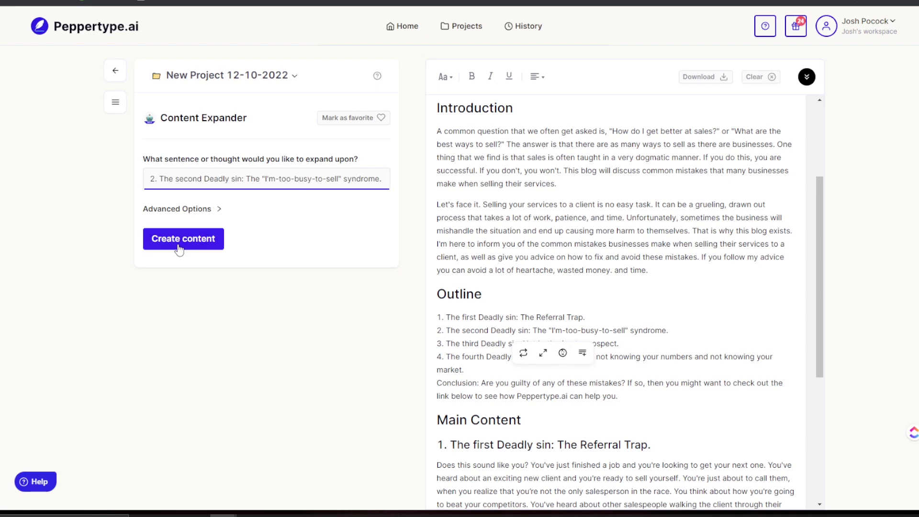
click(193, 244)
Step: Copy the sub-heading "1. The first Deadly sin: The Referral Trap." and insert it below its paragraph, separated by a blank line
scroll(659, 272, down, 2)
scroll(658, 272, down, 3)
drag(652, 193, 434, 191)
key(ctrl+c)
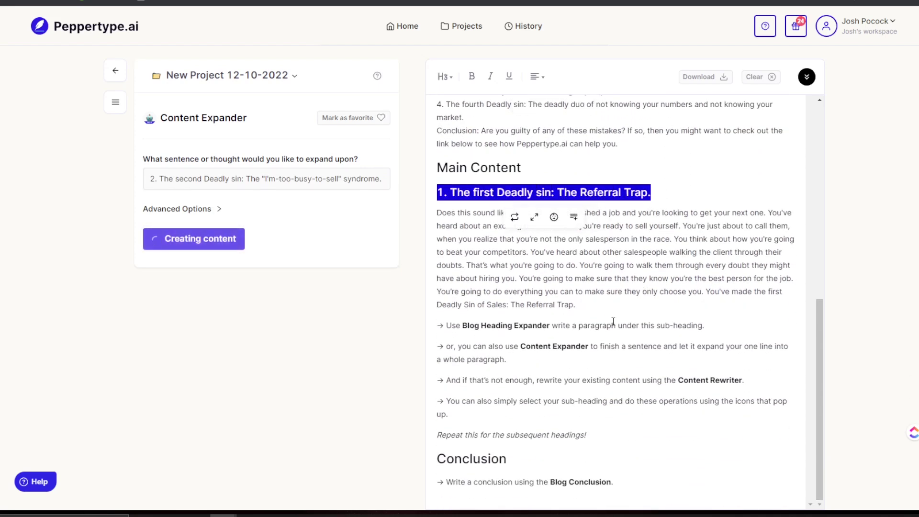
click(697, 311)
key(Return)
key(Return)
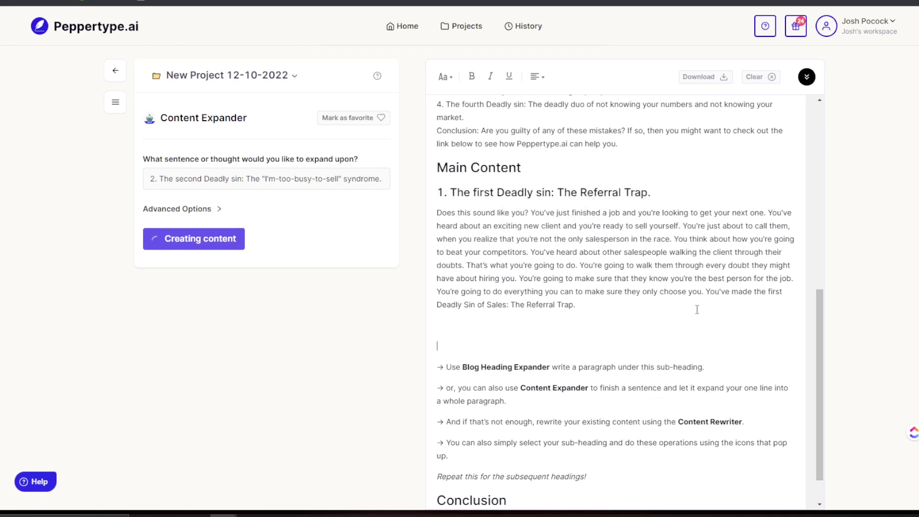
key(ctrl+v)
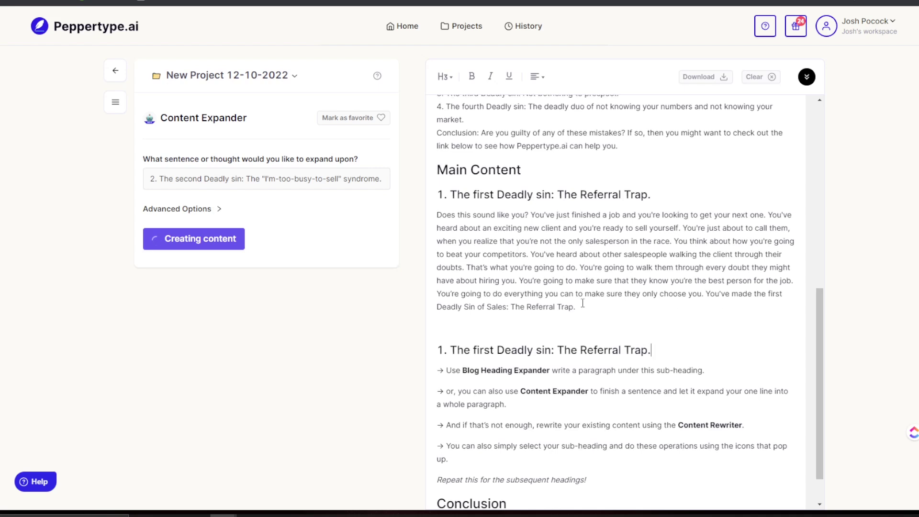
Step: Replace the duplicated sub-heading's text with the outline line "2. The second Deadly sin: The "I'm-too-busy-to-sell" syndrome."
scroll(582, 297, up, 3)
drag(685, 219, 437, 224)
key(ctrl+c)
scroll(623, 261, down, 4)
drag(675, 308, 438, 307)
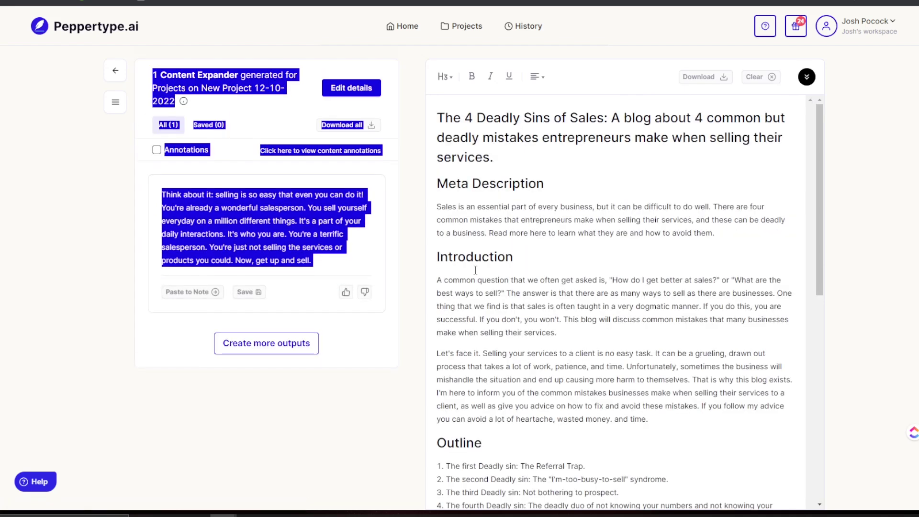
click(438, 306)
scroll(526, 287, down, 7)
scroll(530, 275, down, 1)
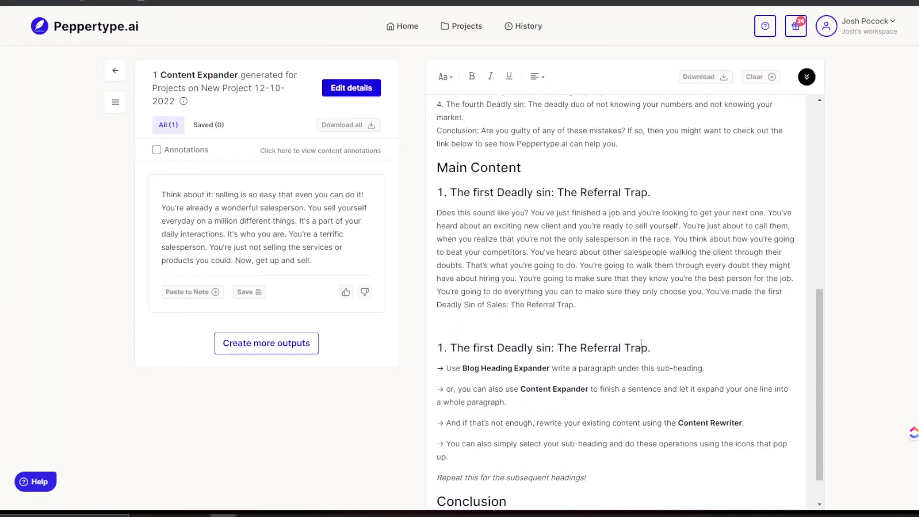
drag(653, 348, 439, 339)
key(ctrl+v)
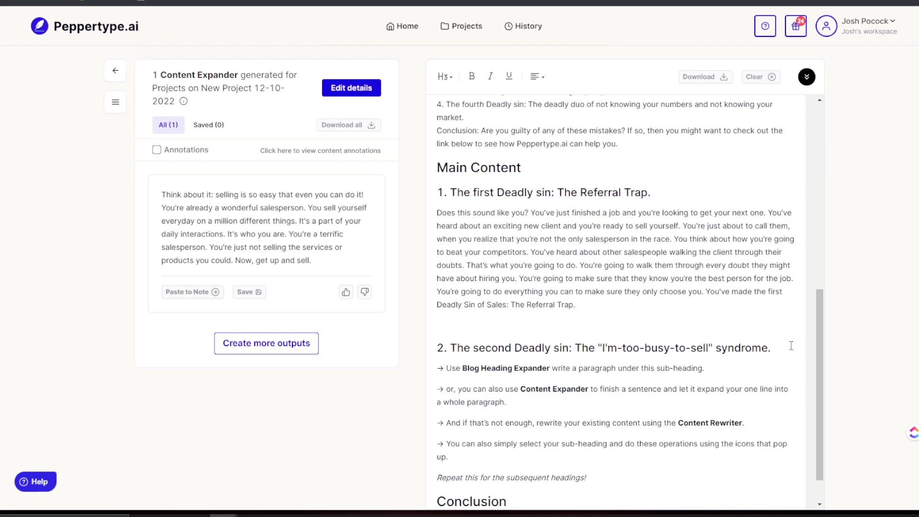
Step: Insert the Content Expander paragraph directly under the second Deadly sin sub-heading and add two blank lines below it
key(Return)
click(188, 293)
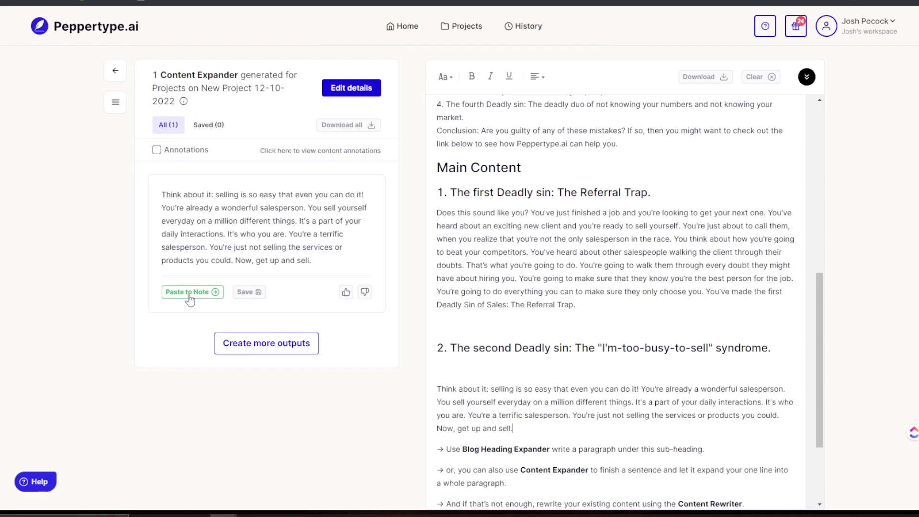
key(BackSpace)
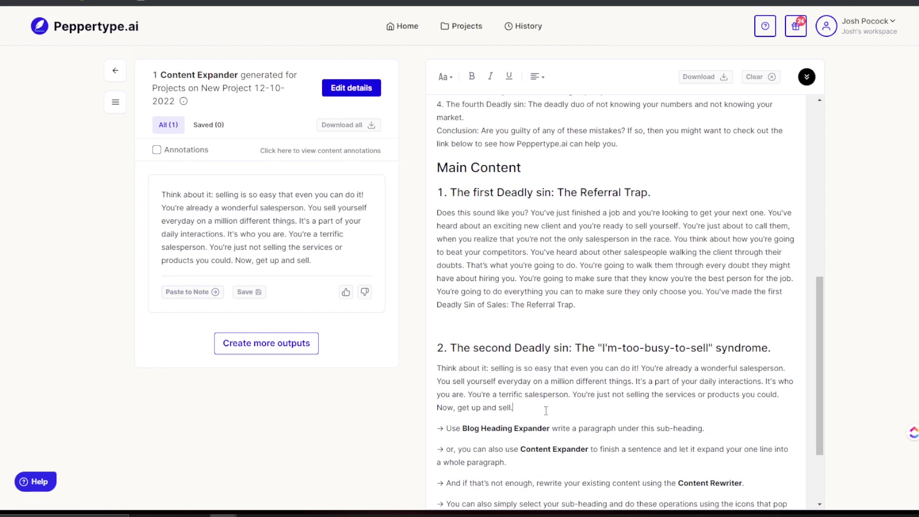
key(Return)
key(Return)
Step: Open the Content Rewriter and enter the outline line "3. The third Deadly sin: Not bothering to prospect." as its content
scroll(531, 253, up, 2)
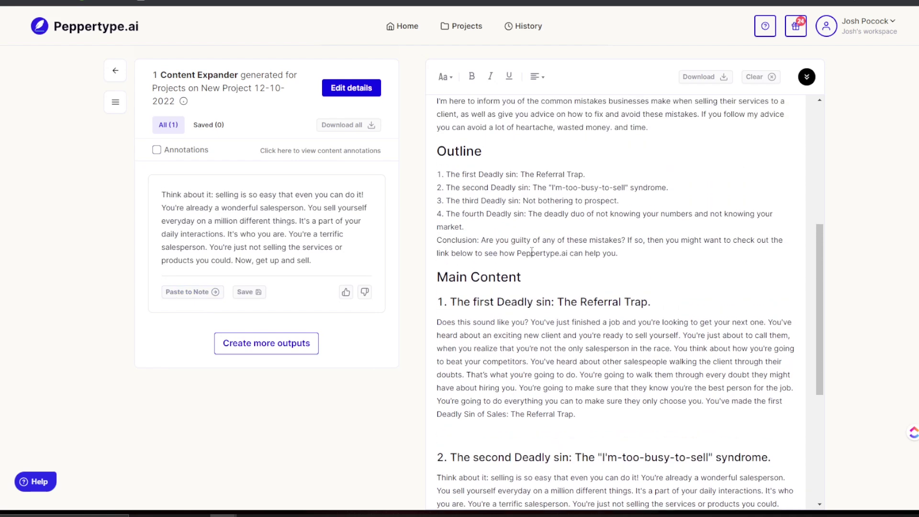
drag(439, 200, 622, 201)
key(ctrl+c)
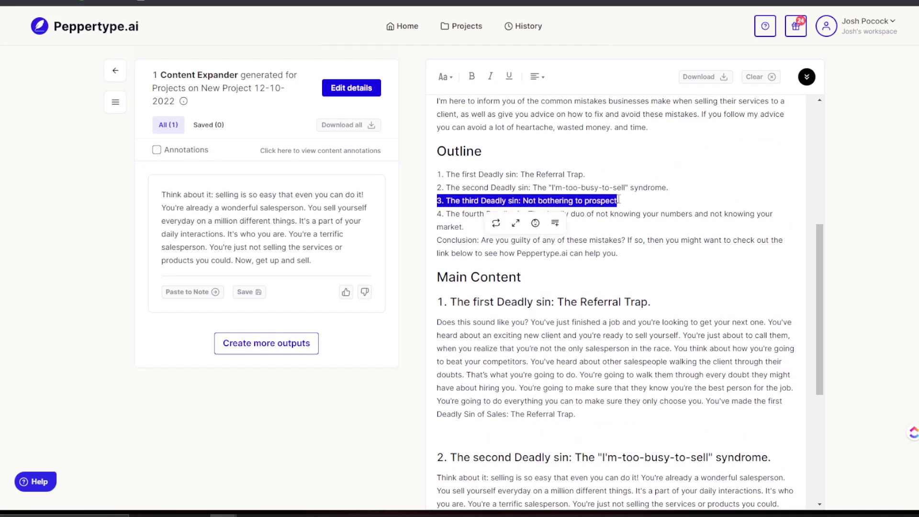
scroll(619, 242, down, 2)
scroll(619, 242, down, 3)
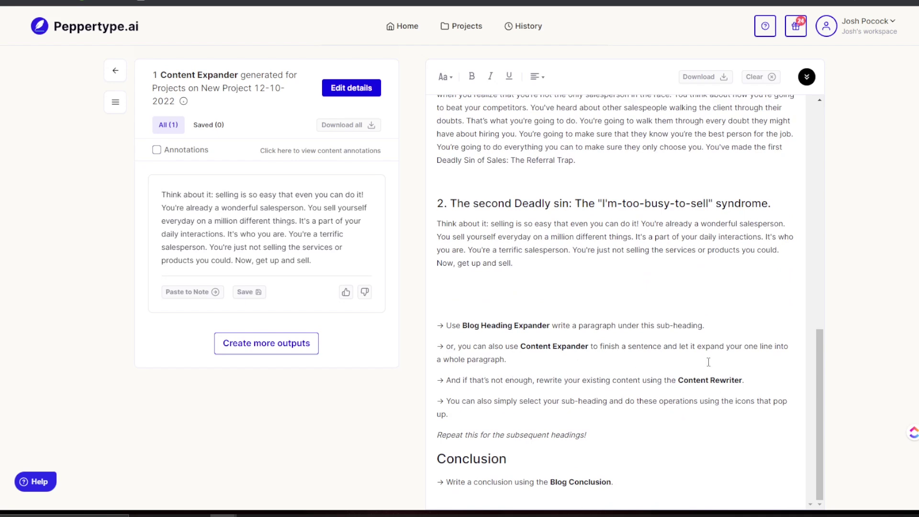
click(710, 381)
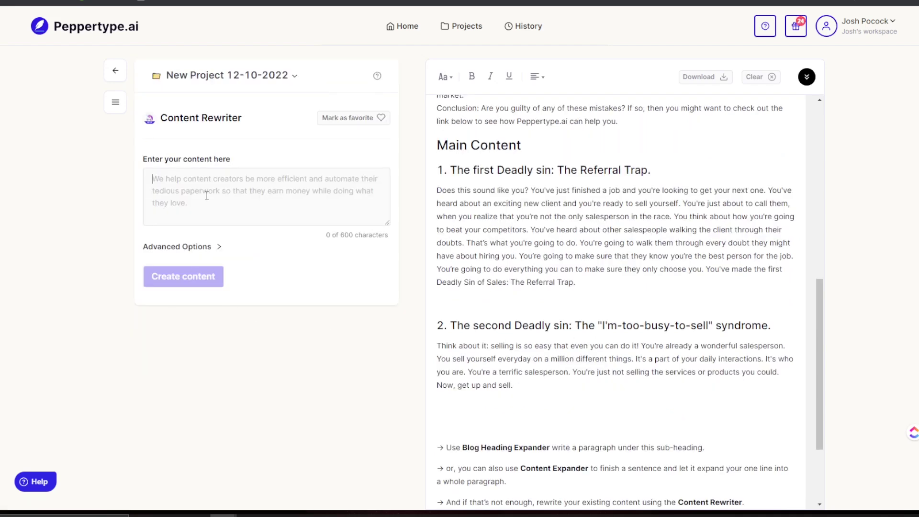
key(ctrl+v)
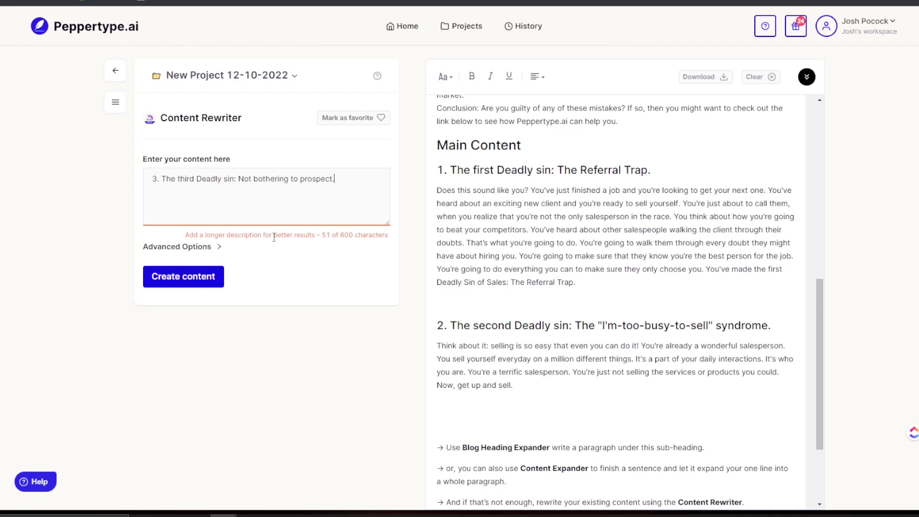
key(ctrl+z)
key(ctrl+y)
Step: Add the full blog title before the third Deadly sin text in the Content Rewriter and generate the content
scroll(534, 219, up, 10)
drag(494, 158, 437, 118)
key(ctrl+c)
click(142, 183)
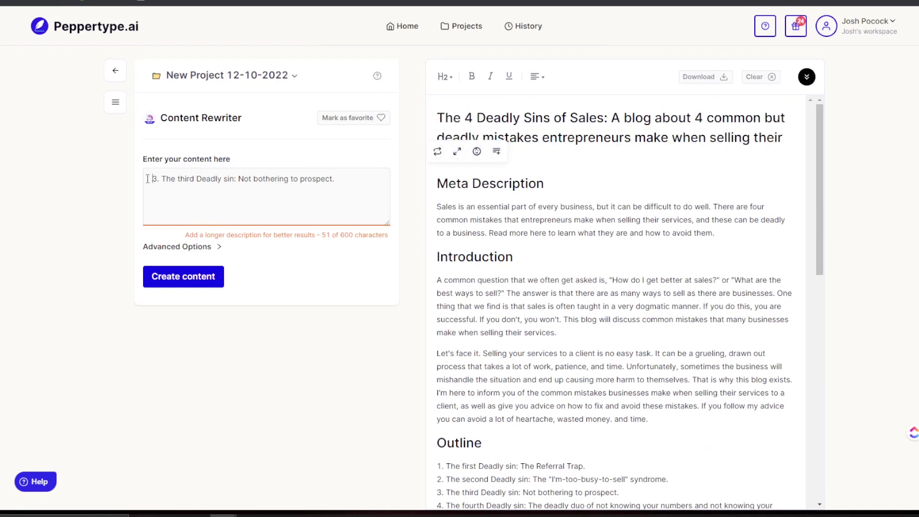
key(ctrl+v)
click(204, 281)
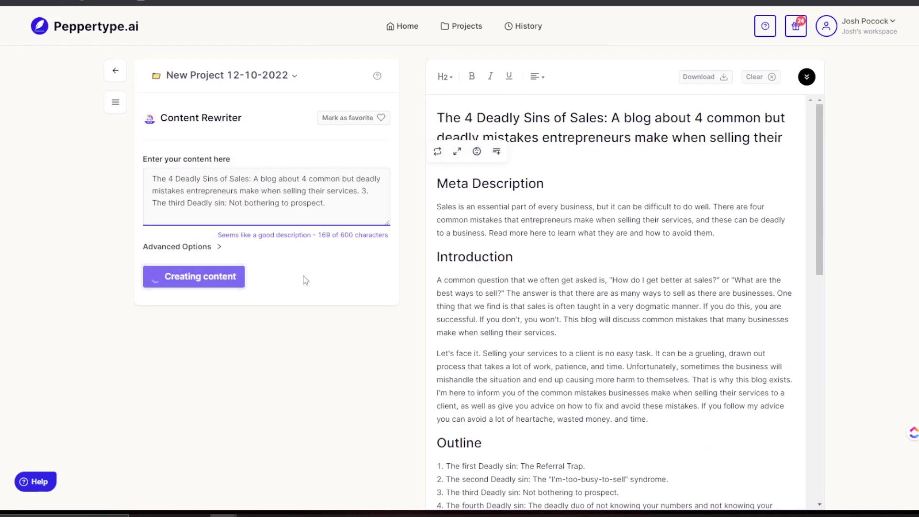
Step: Copy "3. The third Deadly sin: Not bothering to prospect." from the outline and insert it below the second Deadly sin's paragraph
scroll(525, 411, down, 12)
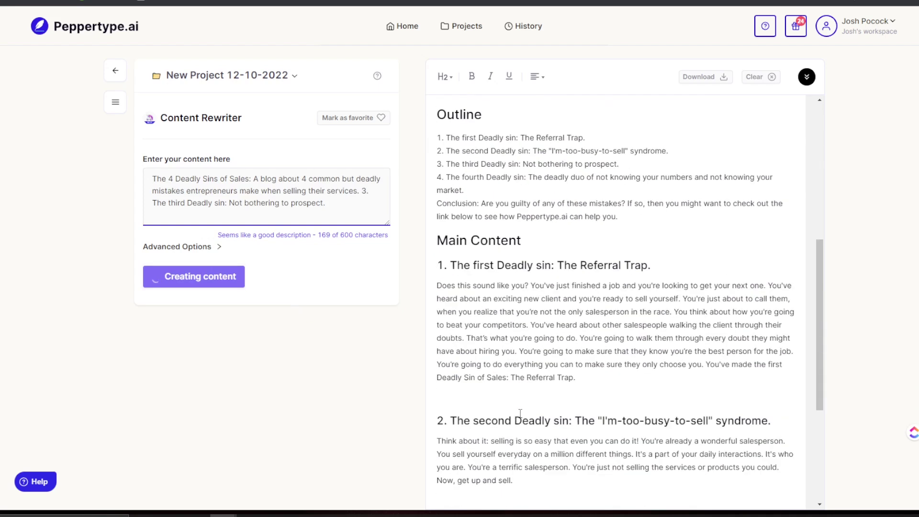
scroll(525, 411, down, 1)
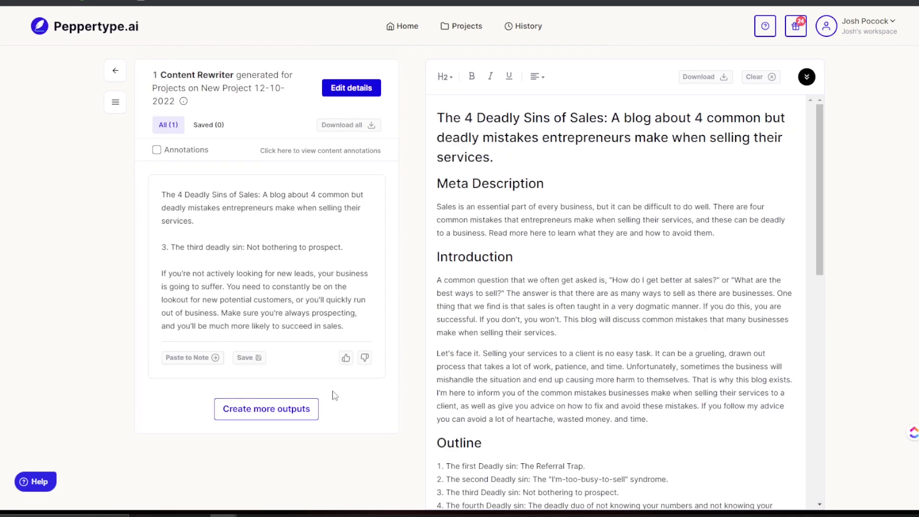
scroll(613, 277, down, 10)
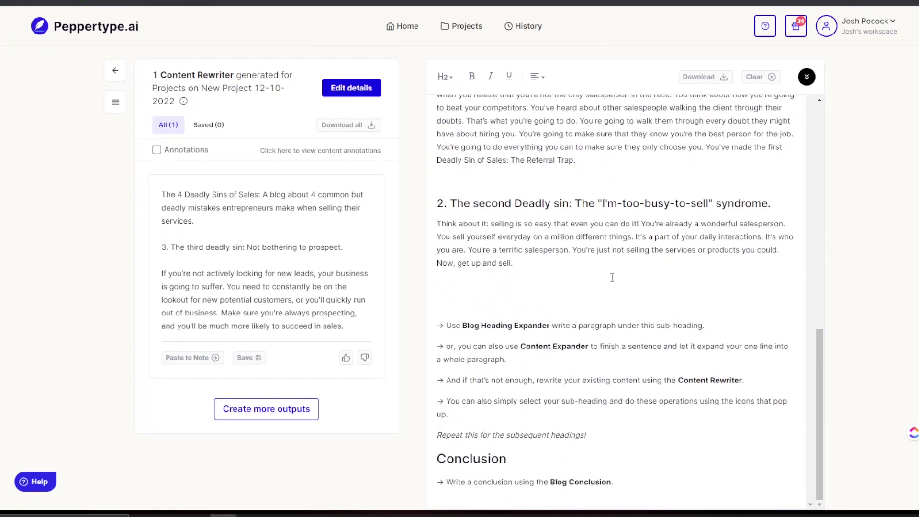
scroll(613, 278, up, 10)
scroll(482, 369, down, 2)
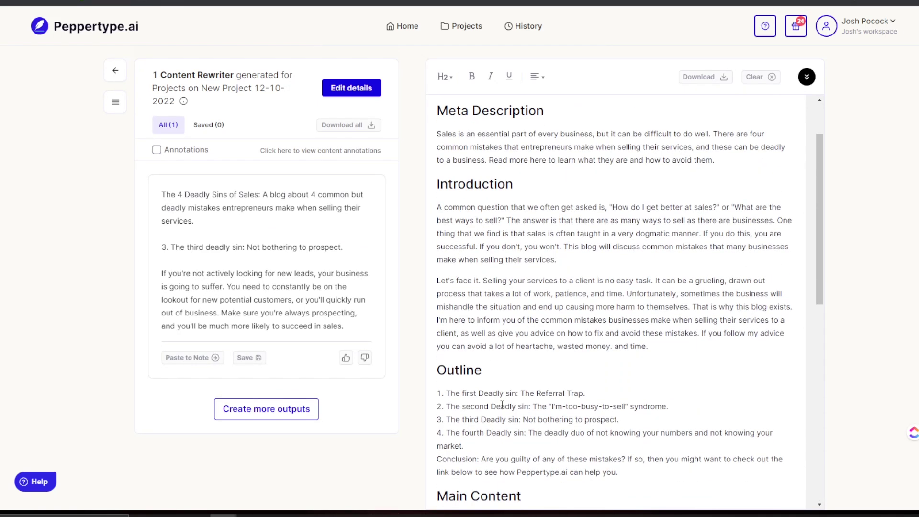
drag(621, 421, 439, 413)
key(ctrl+c)
scroll(440, 413, down, 12)
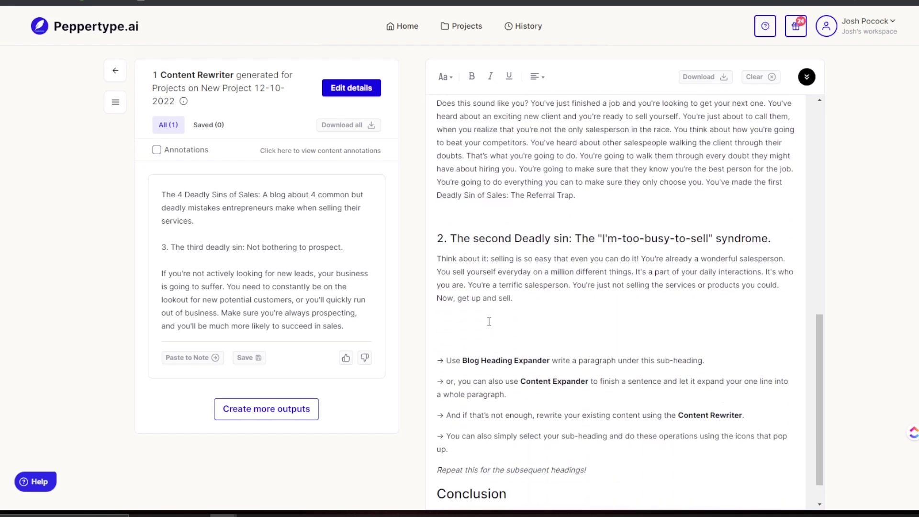
click(489, 322)
key(ctrl+v)
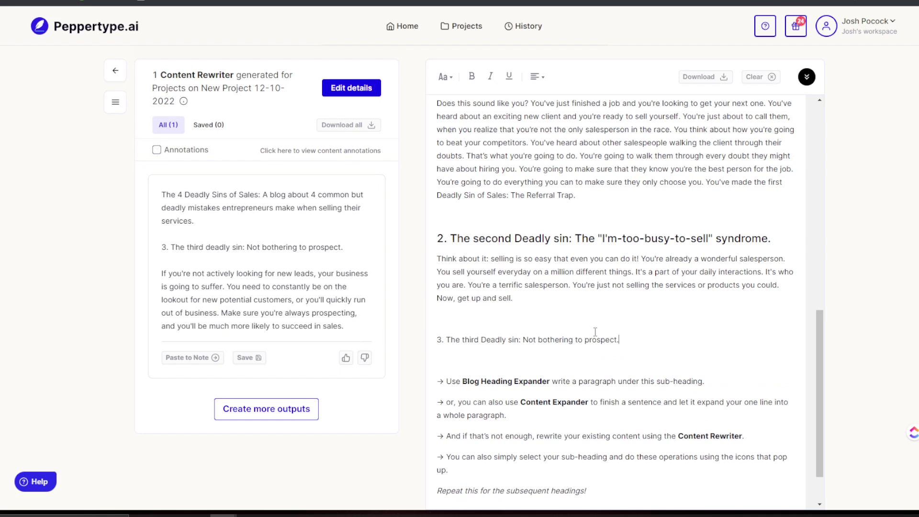
Step: Format the line "3. The third Deadly sin: Not bothering to prospect." as an H3 heading and place the cursor on the line below
drag(619, 340, 437, 341)
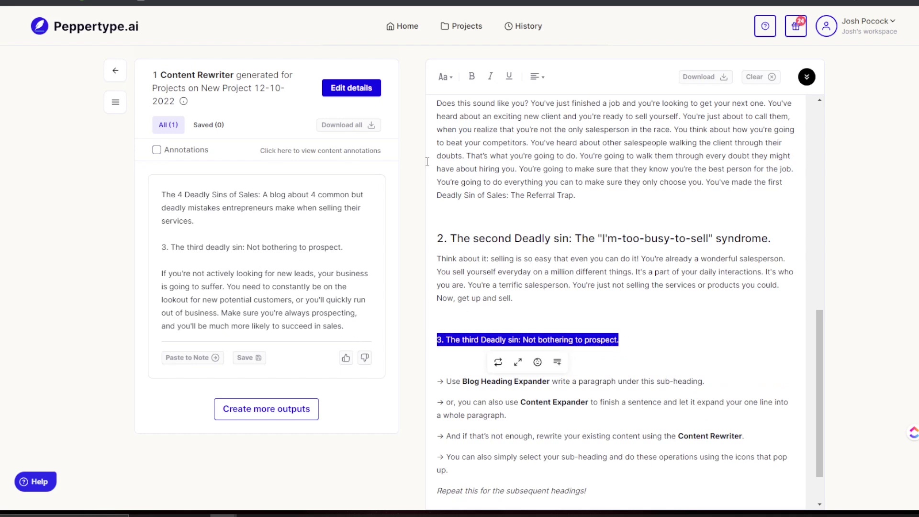
click(445, 77)
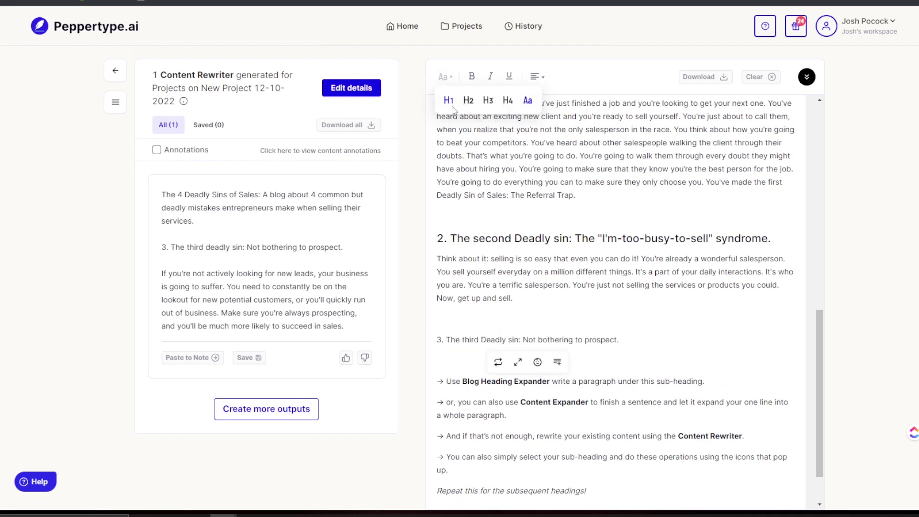
click(488, 101)
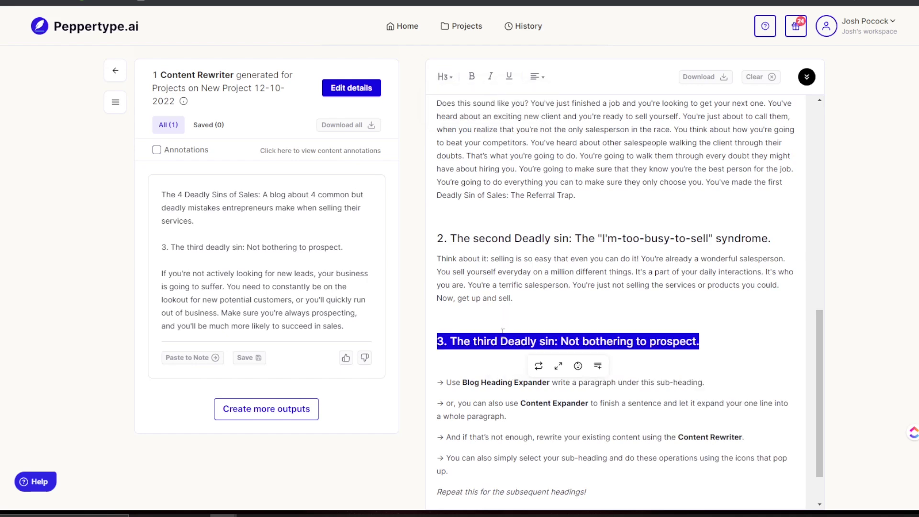
click(729, 351)
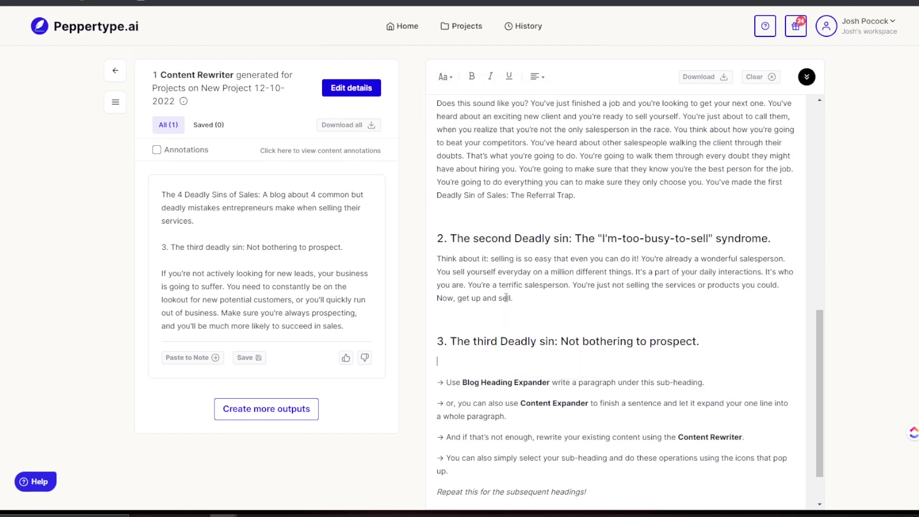
Step: Insert the rewritten content below the third Deadly sin heading and remove its repeated blog title and heading lines
key(Return)
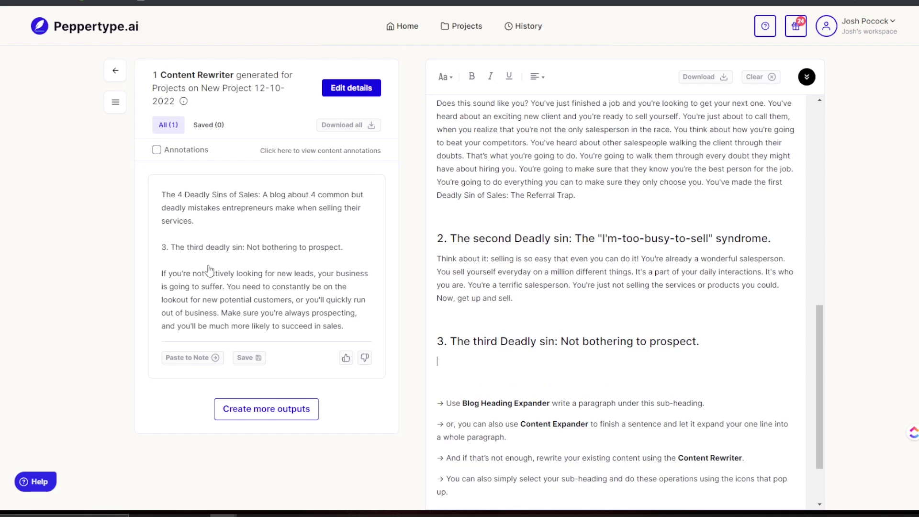
click(196, 368)
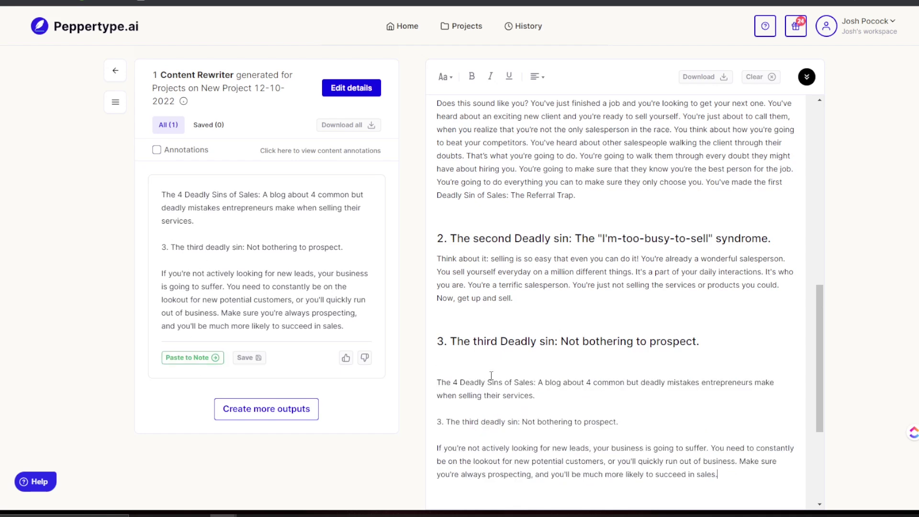
triple_click(533, 396)
key(BackSpace)
key(BackSpace)
triple_click(536, 375)
key(BackSpace)
key(BackSpace)
key(BackSpace)
key(Return)
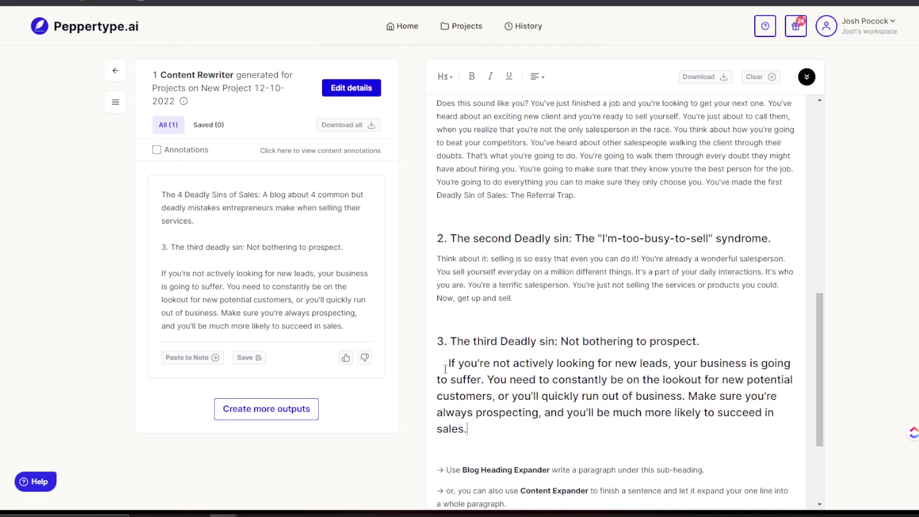
Step: Remove the leading space before the third Deadly sin's paragraph and format the paragraph as normal body text
key(Delete)
key(Delete)
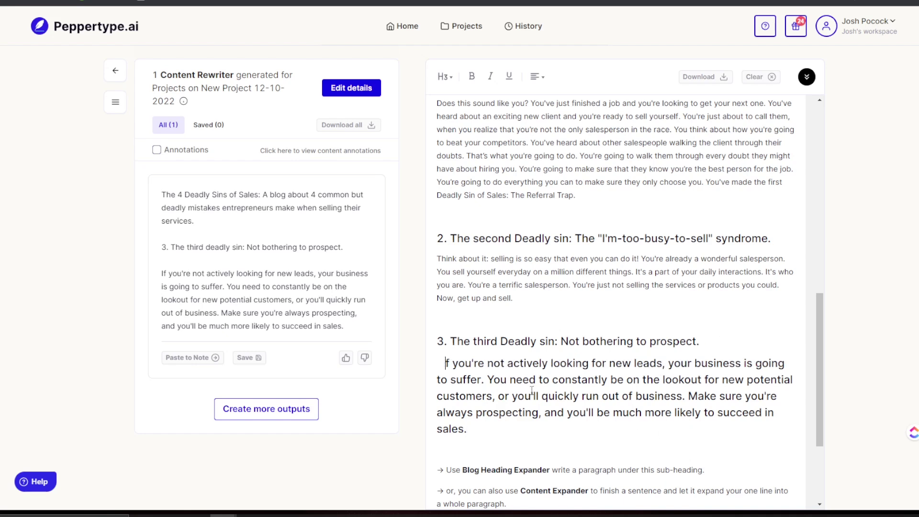
key(BackSpace)
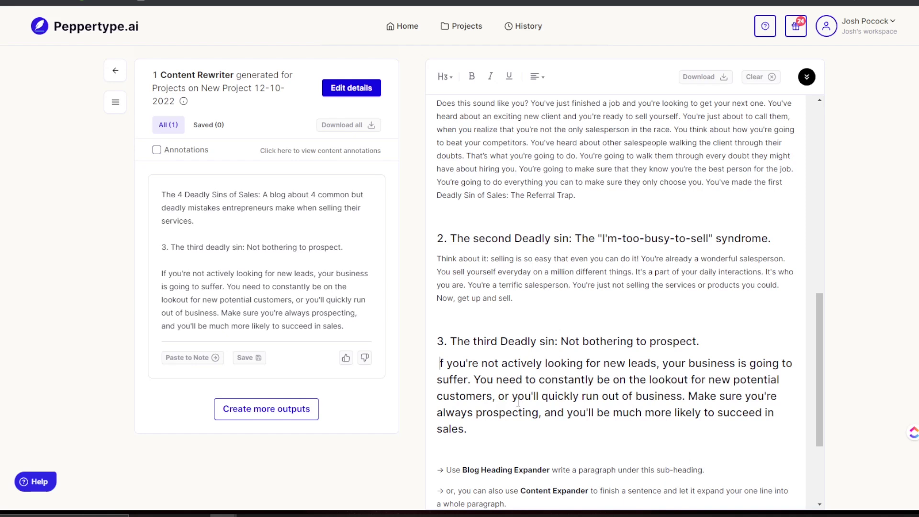
text(I)
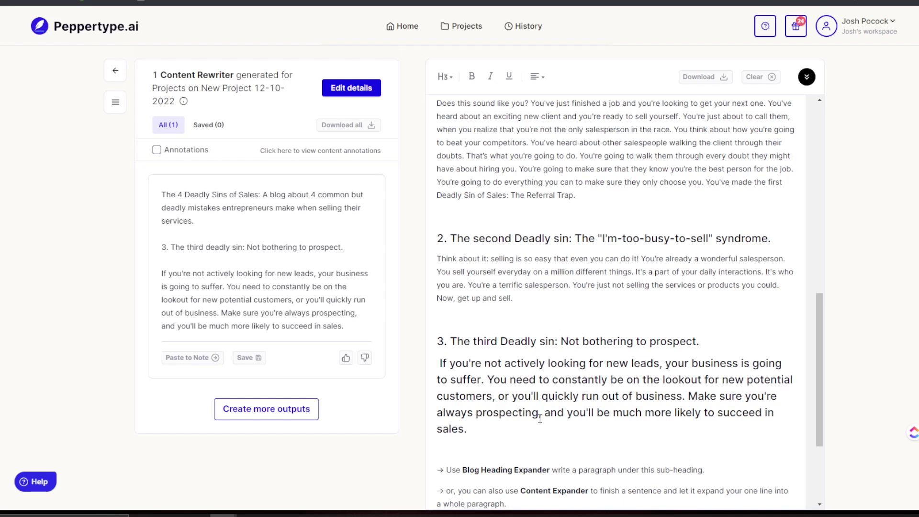
key(BackSpace)
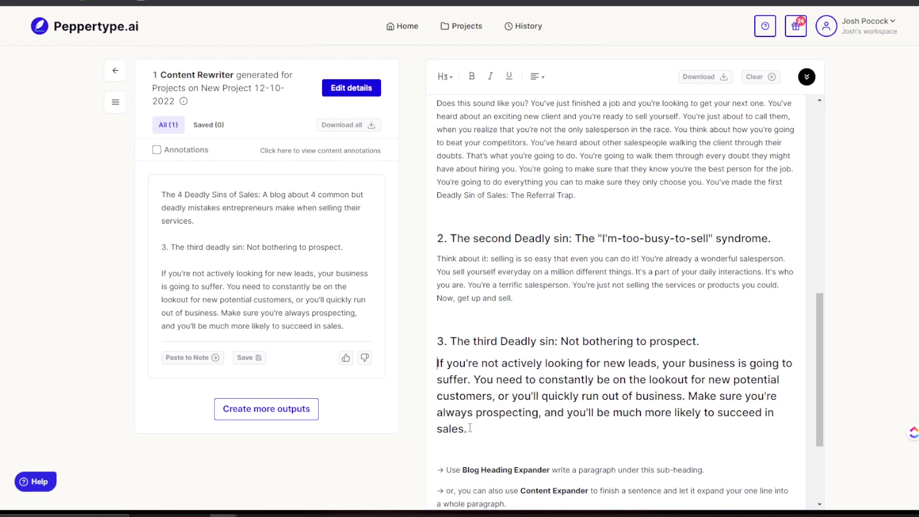
drag(469, 428, 436, 363)
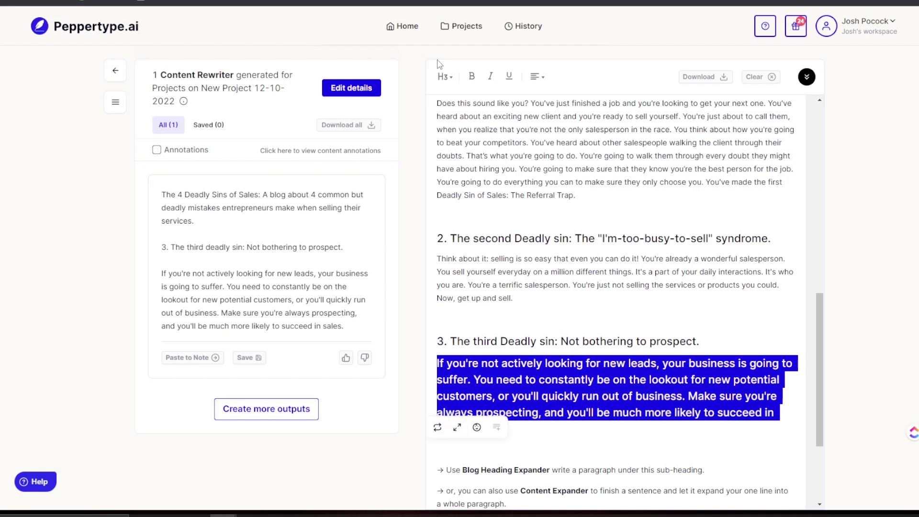
click(444, 77)
click(533, 105)
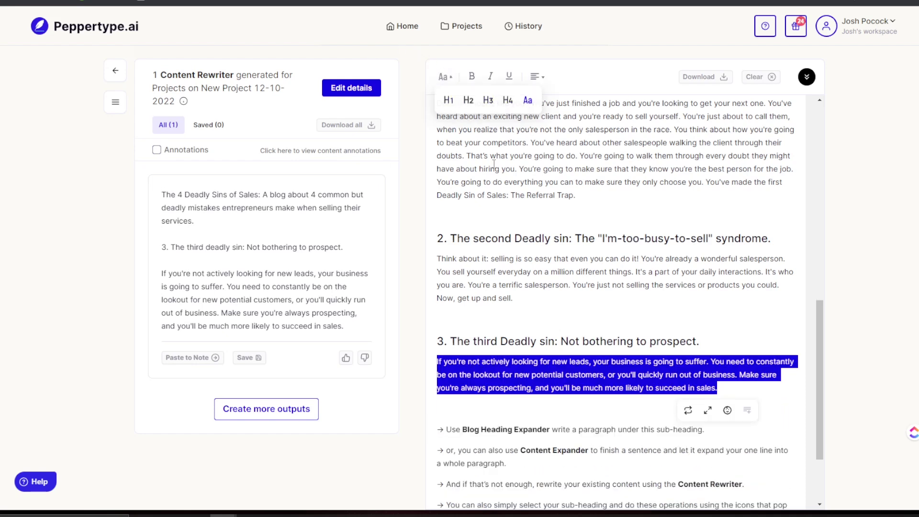
Step: Generate content with the Blog Heading Expander, using the blog title as topic and the outline's fourth Deadly sin line as section heading
scroll(579, 383, down, 2)
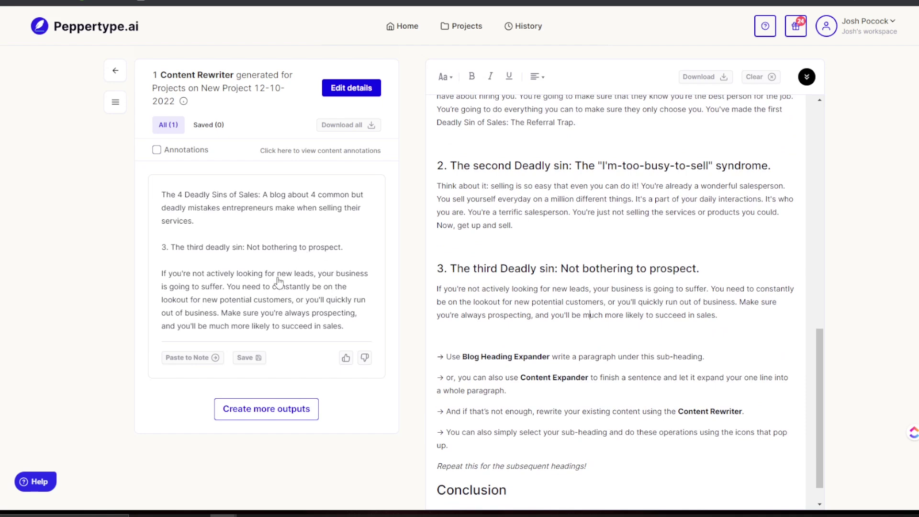
scroll(540, 263, up, 10)
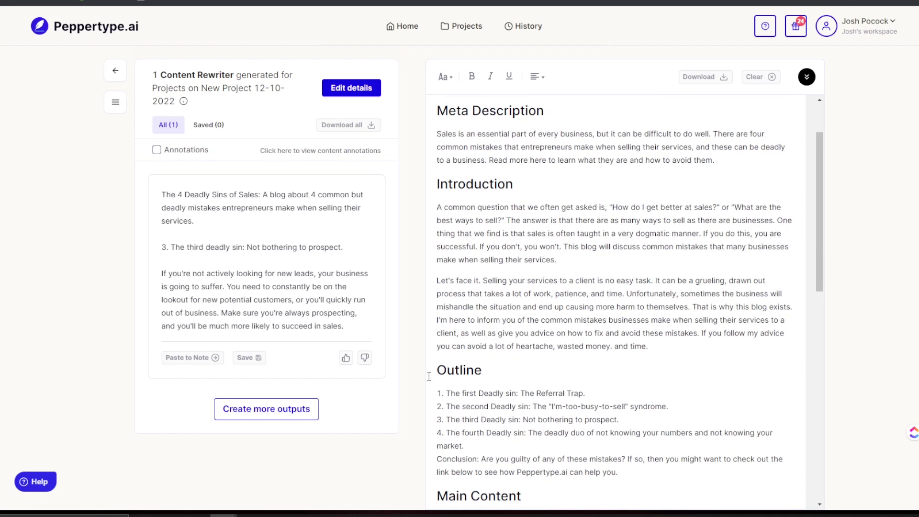
triple_click(539, 443)
key(ctrl+c)
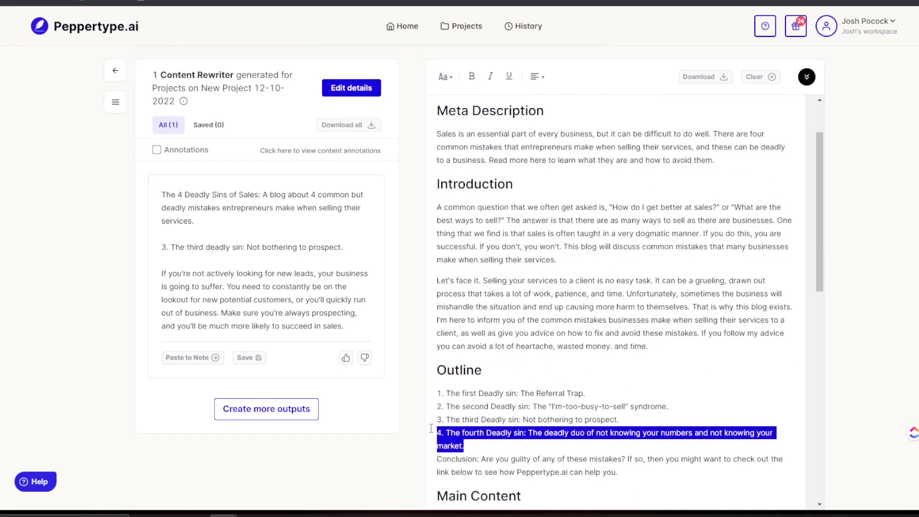
scroll(461, 398, down, 8)
scroll(461, 398, down, 3)
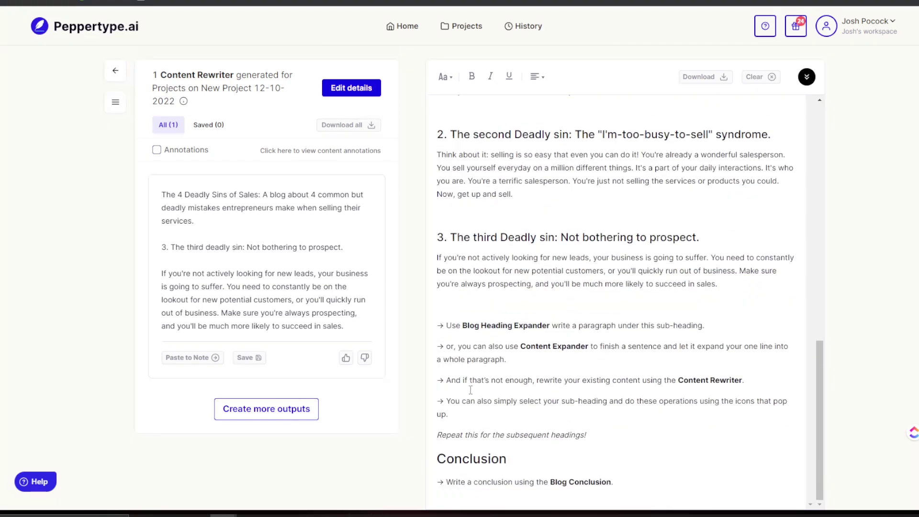
click(510, 327)
key(ctrl+a)
click(239, 267)
key(ctrl+a)
key(ctrl+v)
click(216, 309)
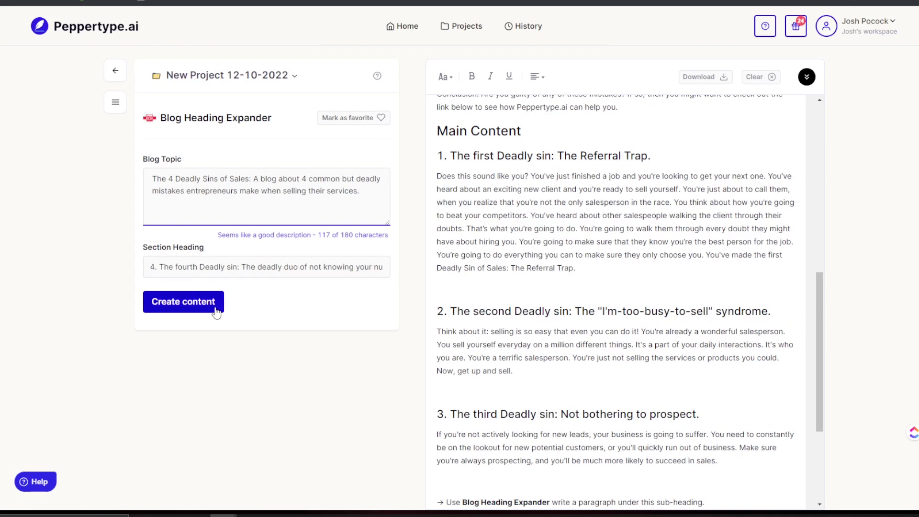
Step: Delete the template instructions between the third Deadly sin's paragraph and the Conclusion heading, including "Repeat this for the subsequent headings!"
scroll(789, 366, down, 4)
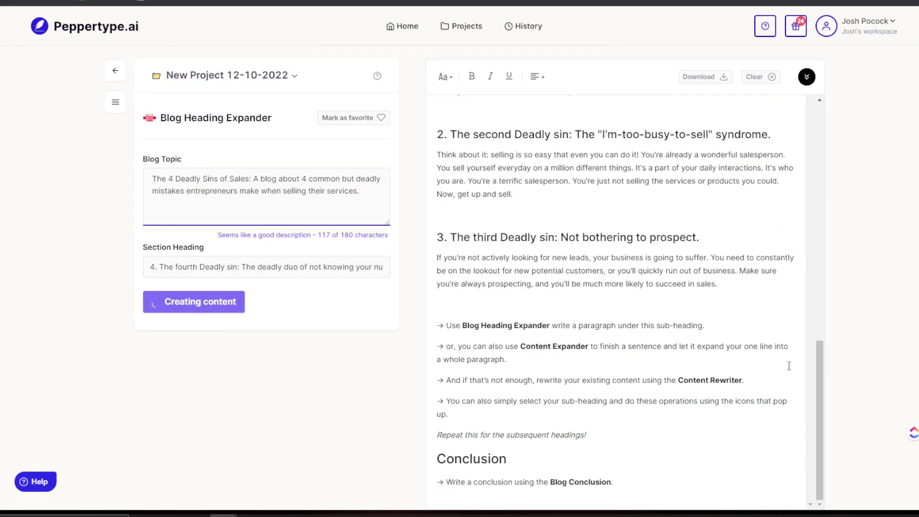
drag(599, 435, 437, 321)
key(BackSpace)
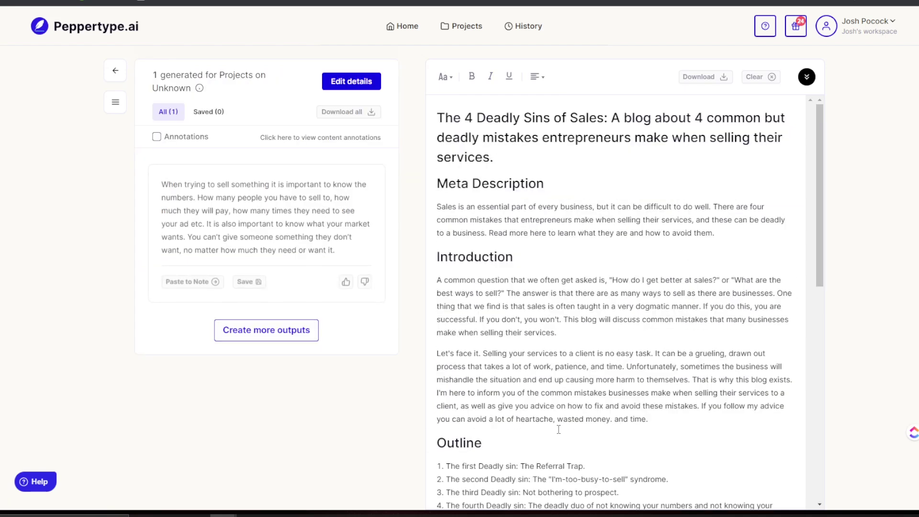
Step: Copy the fourth Deadly sin line from the outline and insert it below the third Deadly sin's paragraph
scroll(528, 366, down, 5)
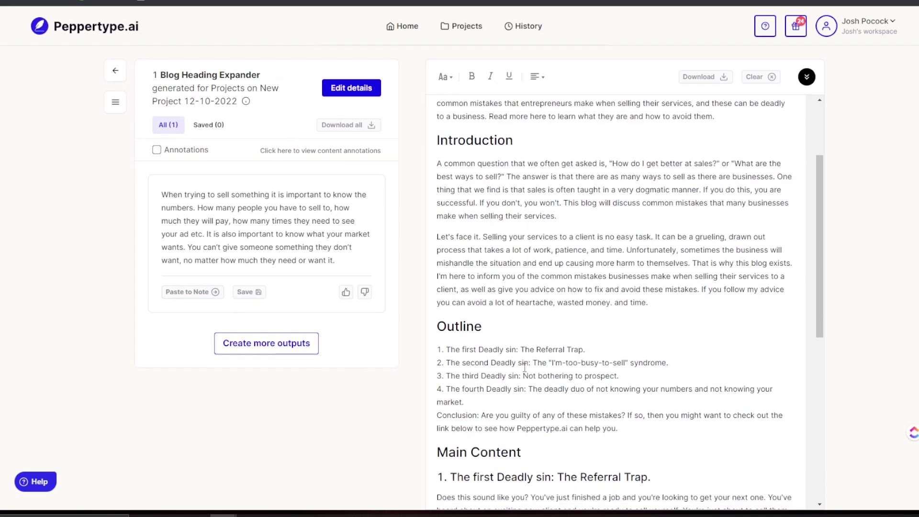
scroll(528, 366, up, 5)
scroll(527, 369, down, 1)
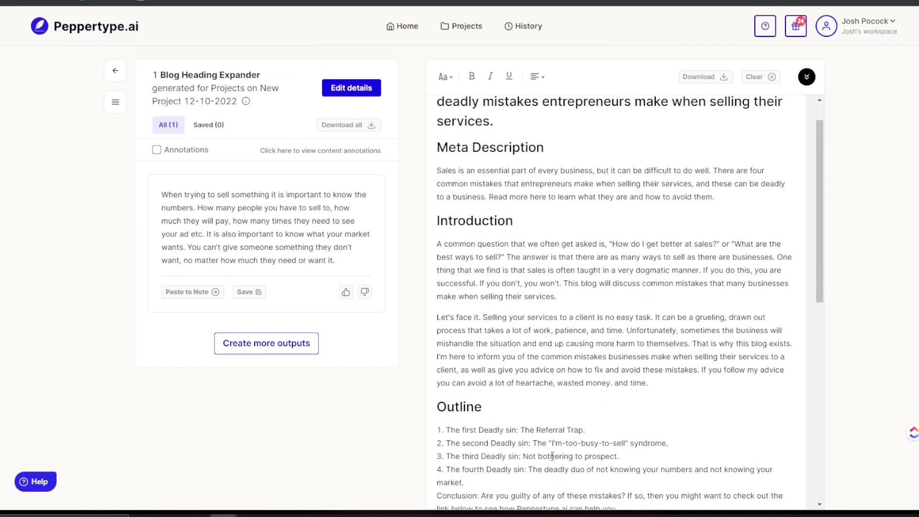
scroll(622, 402, down, 3)
triple_click(483, 406)
key(ctrl+c)
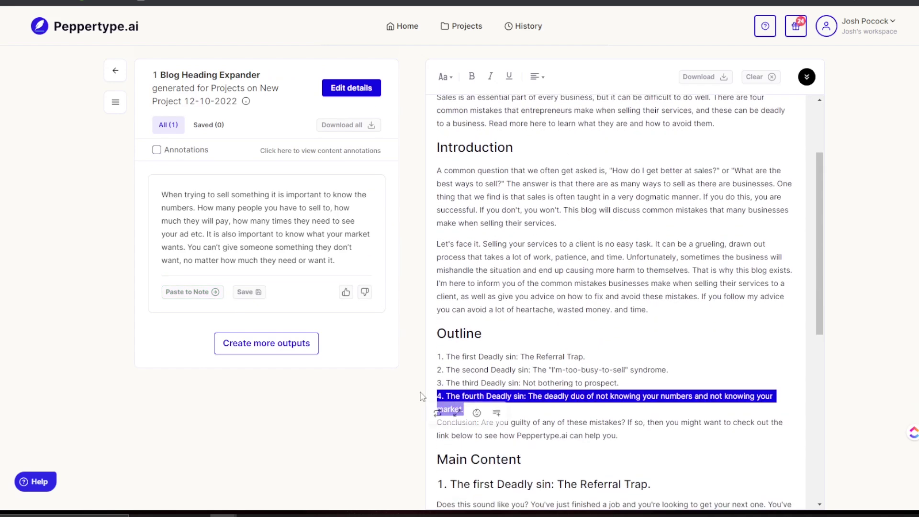
scroll(522, 417, down, 8)
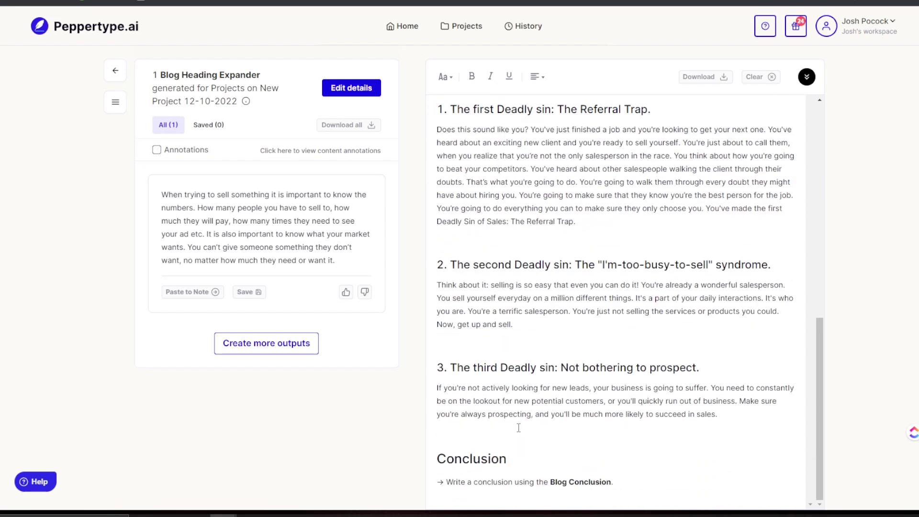
key(Return)
key(Return)
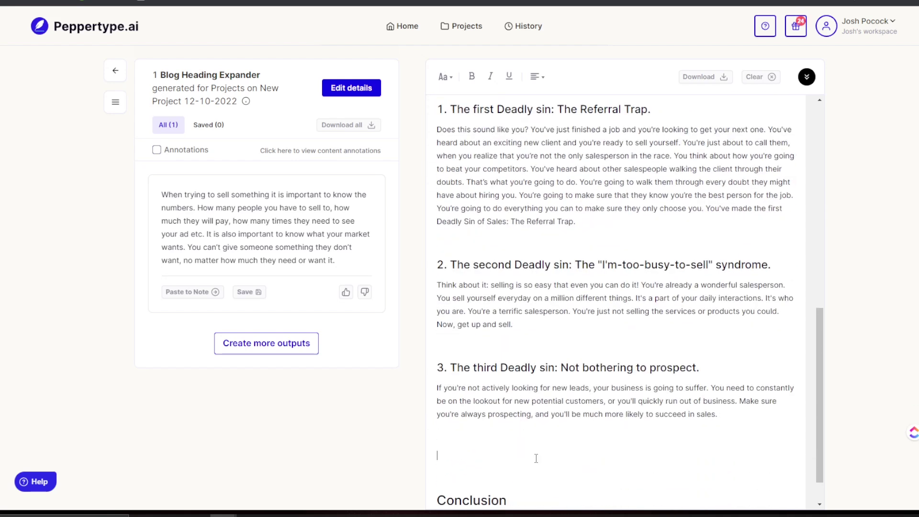
key(Up)
key(ctrl+v)
Step: Format the line "4. The fourth Deadly sin: The deadly duo of not knowing your numbers and not knowing your market." as an H3 heading
drag(468, 467, 437, 453)
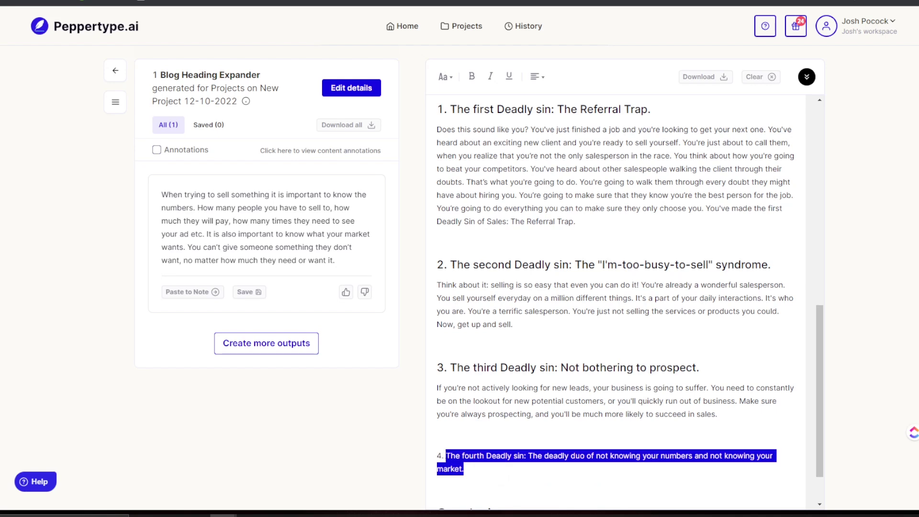
click(445, 77)
click(508, 100)
scroll(529, 297, down, 2)
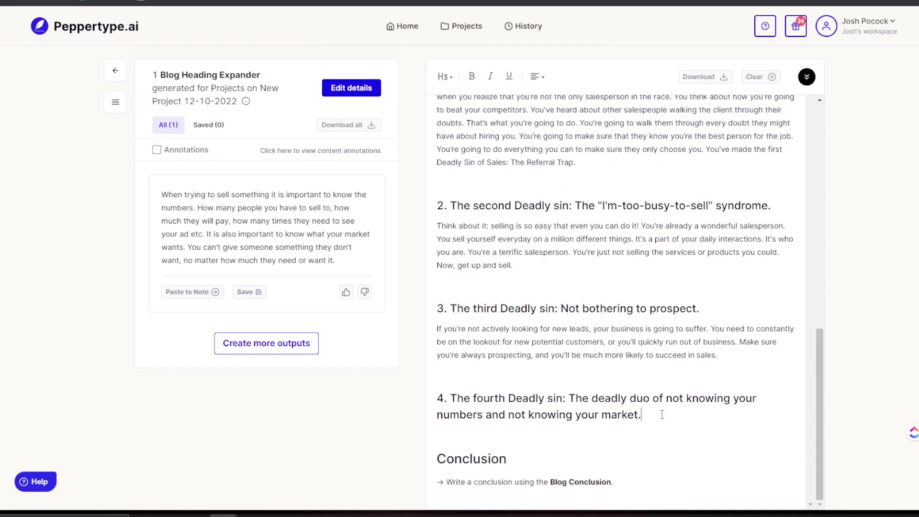
Step: Insert the generated paragraph below the fourth Deadly sin heading and remove the blank line between them
key(Return)
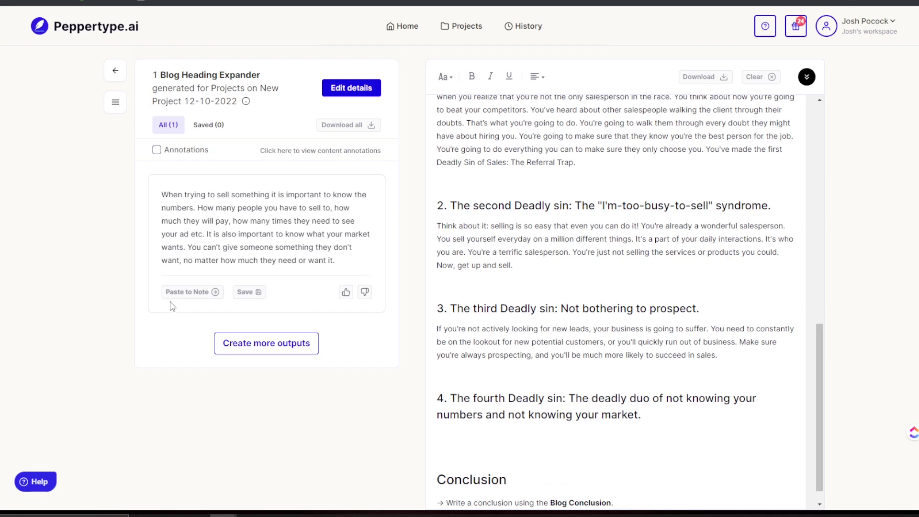
click(175, 293)
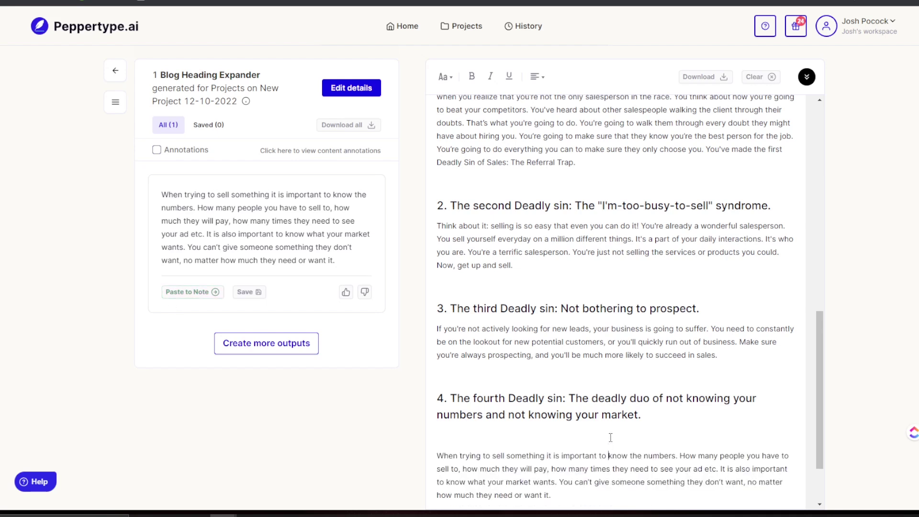
key(BackSpace)
scroll(575, 439, down, 1)
click(560, 433)
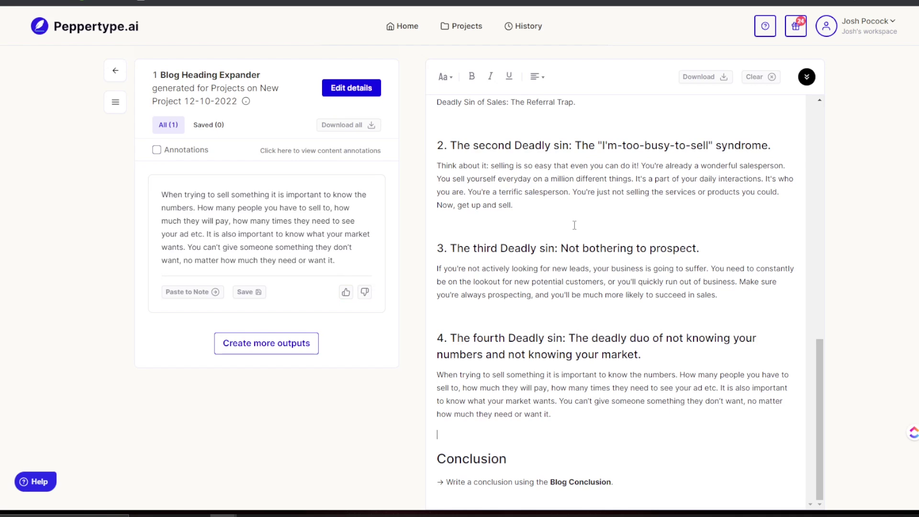
Step: Open the Blog Conclusion tool, enter the full blog title as the blog topic and generate the content
click(599, 484)
scroll(596, 435, up, 8)
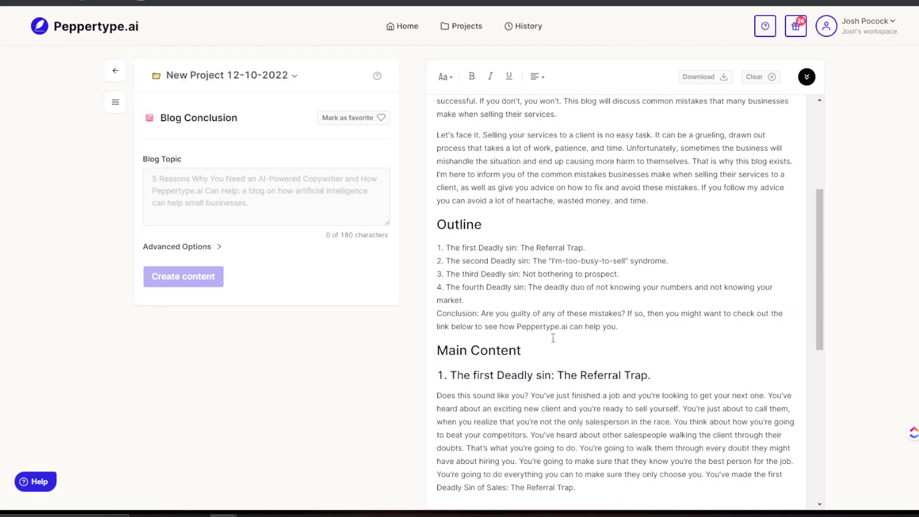
scroll(644, 325, down, 2)
scroll(644, 249, up, 7)
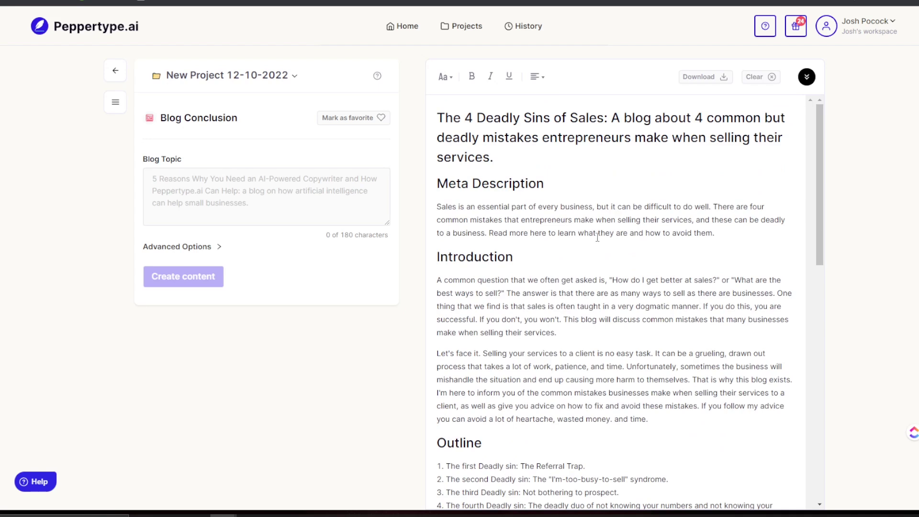
triple_click(526, 156)
click(497, 151)
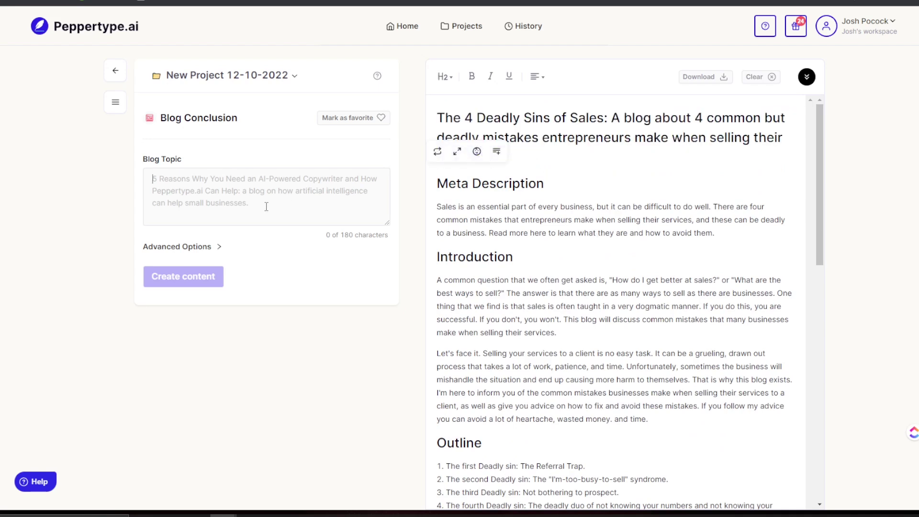
click(207, 283)
Step: Delete the "Conclusion: Are you guilty of any of these mistakes?" text from the end of the Outline section
scroll(548, 283, down, 5)
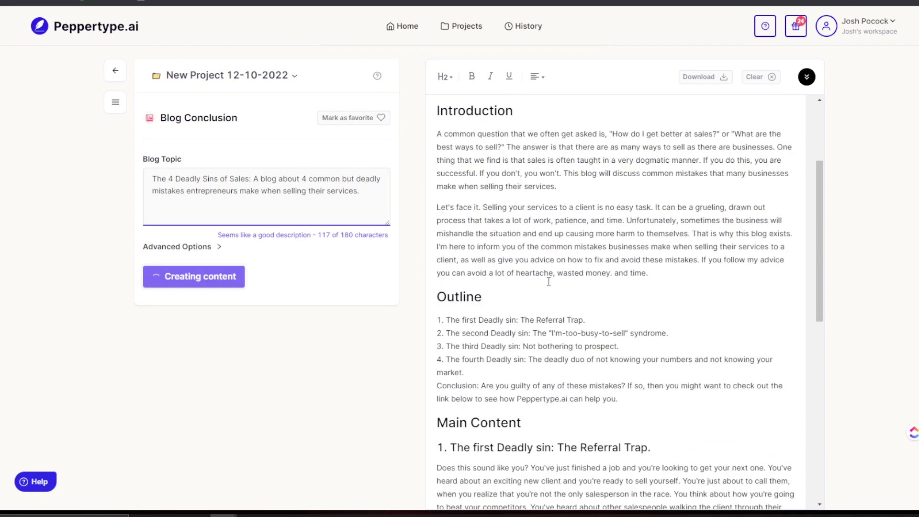
click(476, 322)
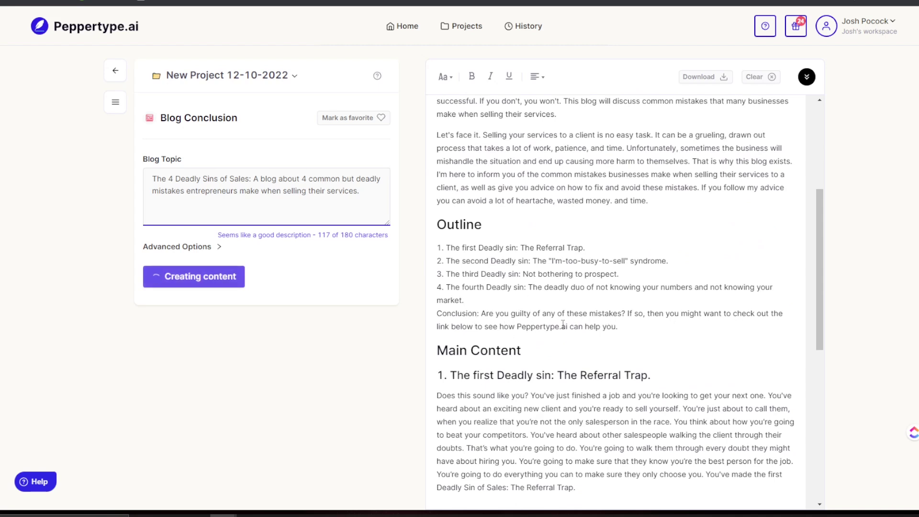
drag(626, 326, 436, 314)
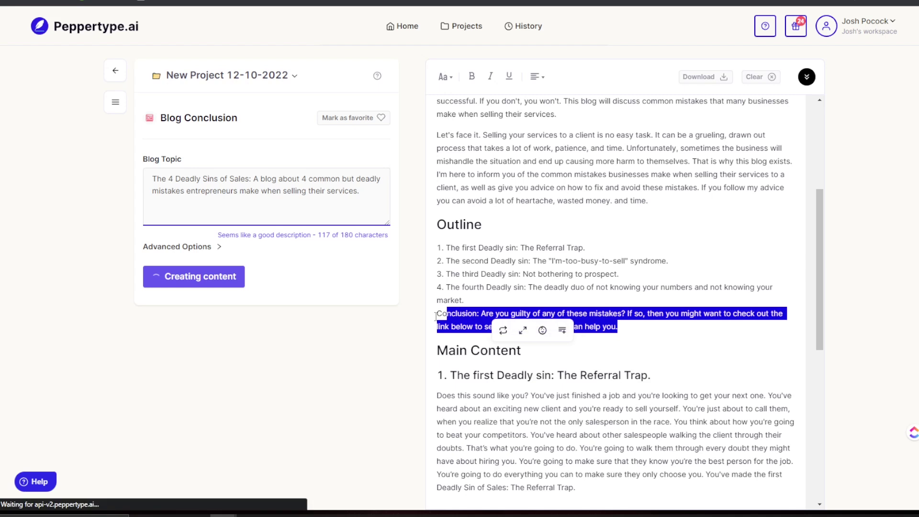
scroll(578, 301, down, 5)
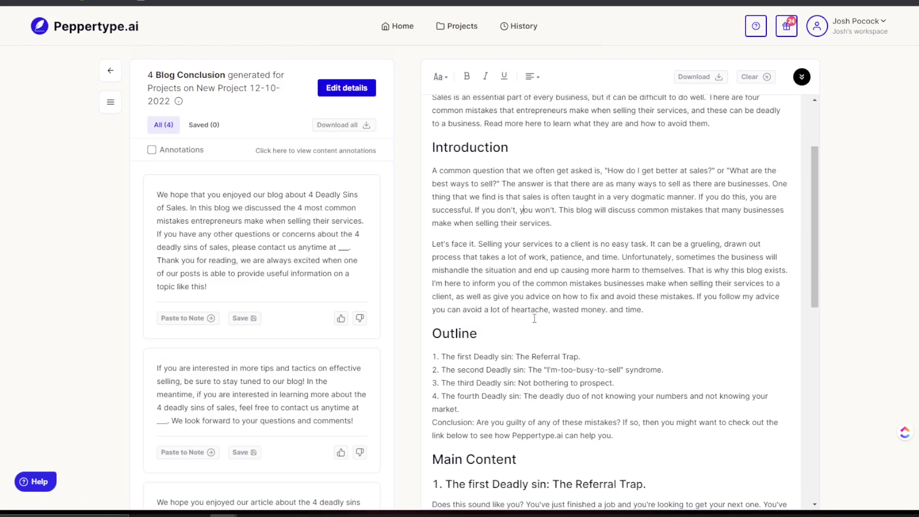
drag(632, 335, 427, 309)
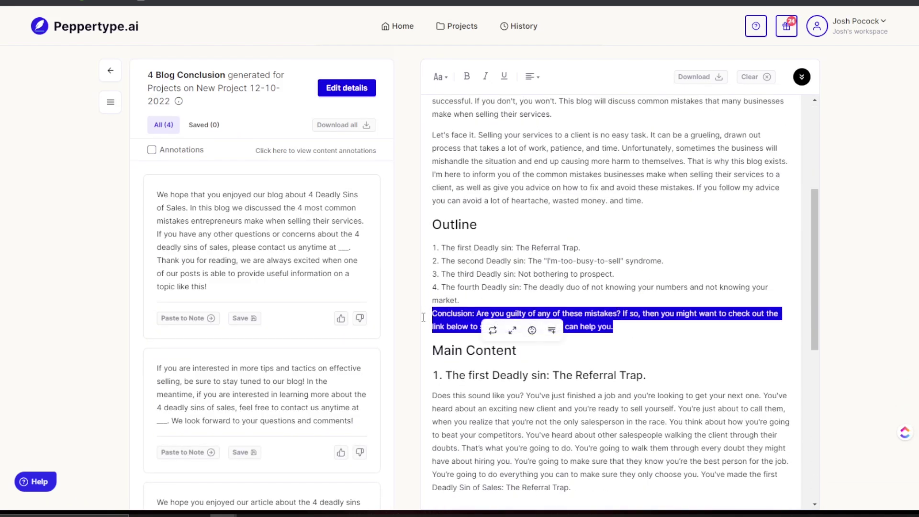
key(BackSpace)
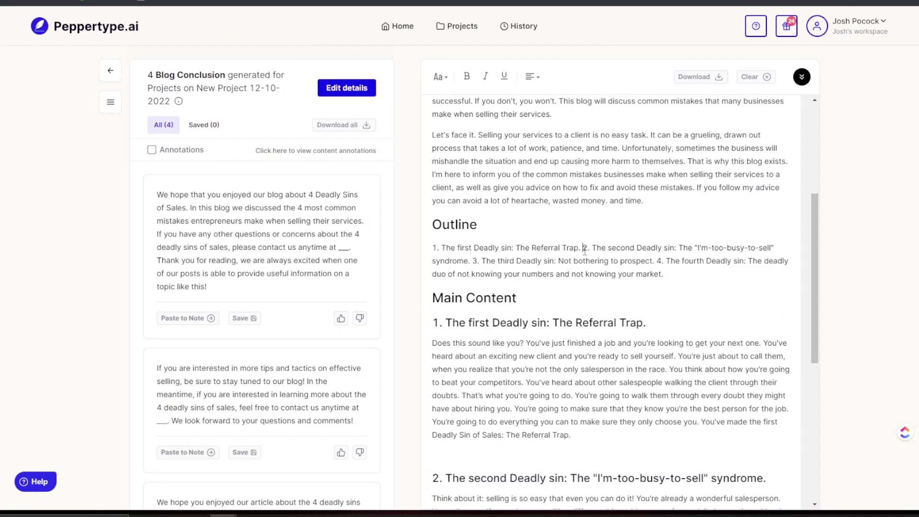
Step: Split the Outline section so that each of the four numbered Deadly sins starts on its own line
key(Return)
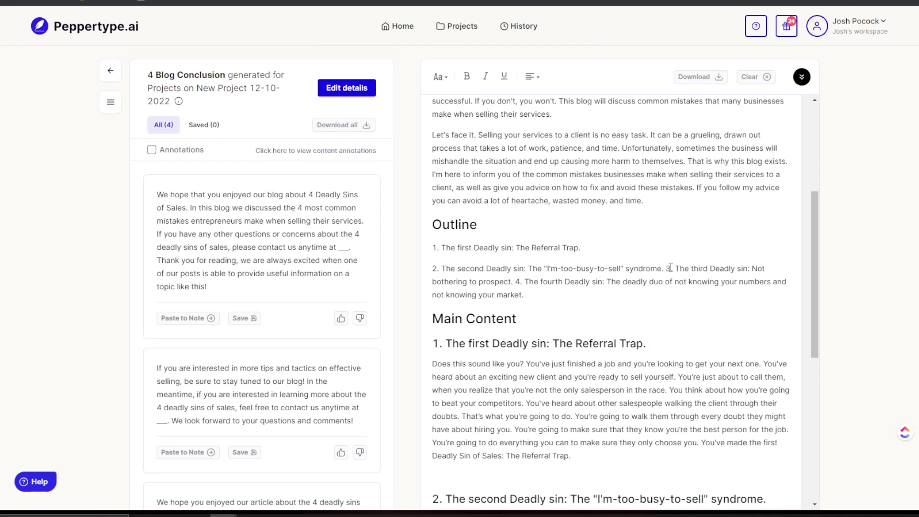
key(Return)
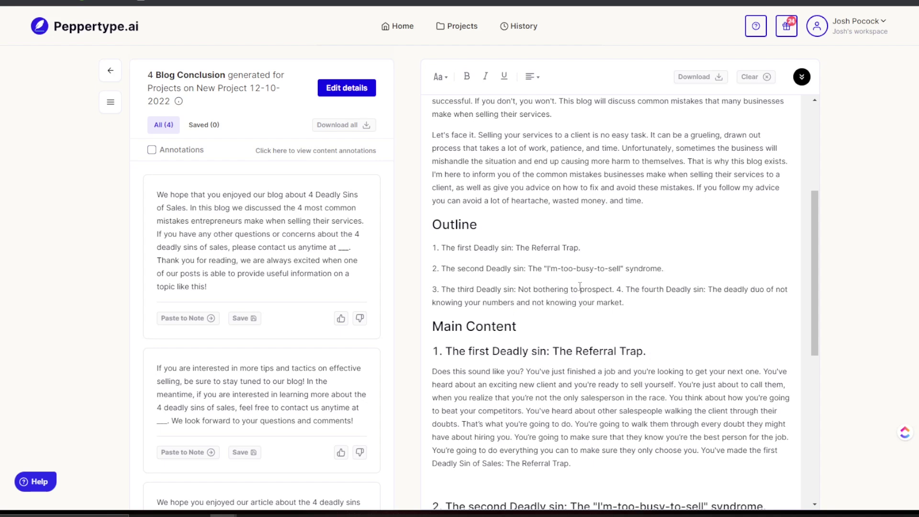
key(Return)
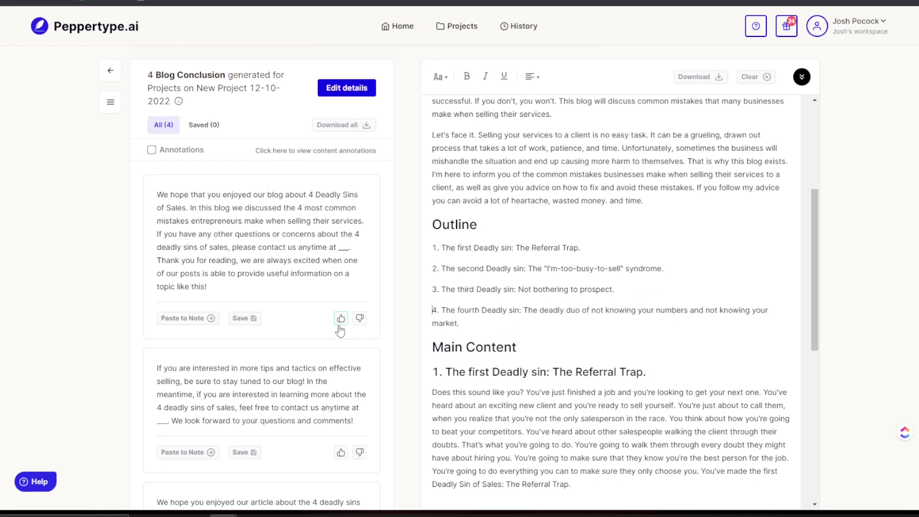
Step: Insert the generated paragraph starting "We hope you enjoyed our article" below the Conclusion heading and remove the blank line between them
scroll(202, 300, down, 1)
scroll(592, 298, down, 9)
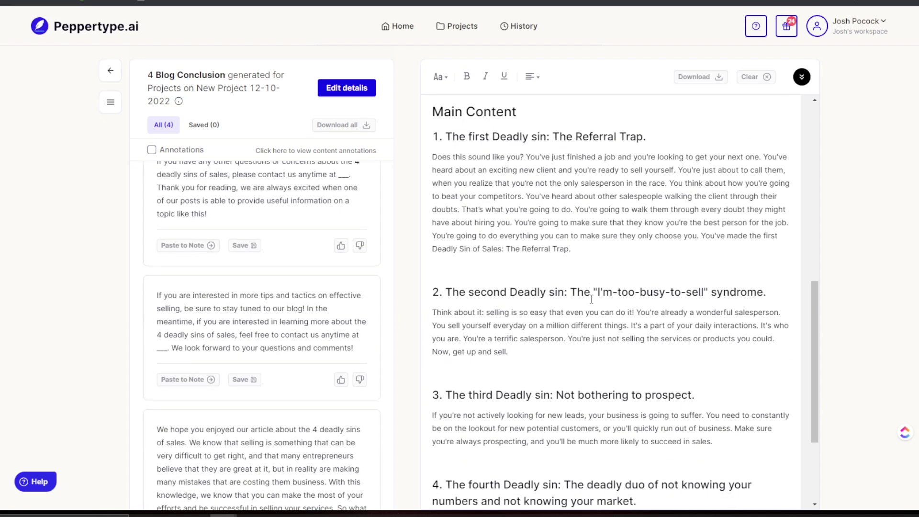
drag(631, 492, 431, 484)
key(BackSpace)
scroll(318, 403, down, 2)
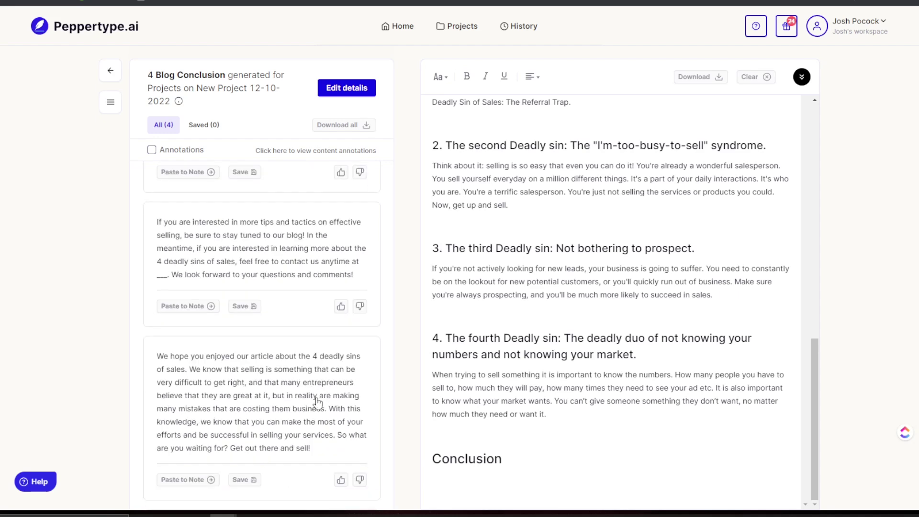
scroll(317, 403, down, 2)
click(201, 407)
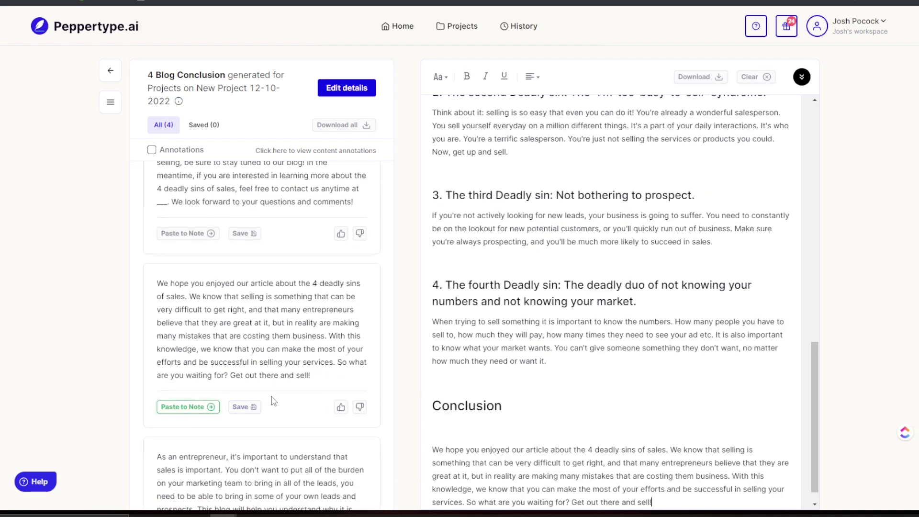
scroll(651, 365, down, 1)
click(557, 411)
key(BackSpace)
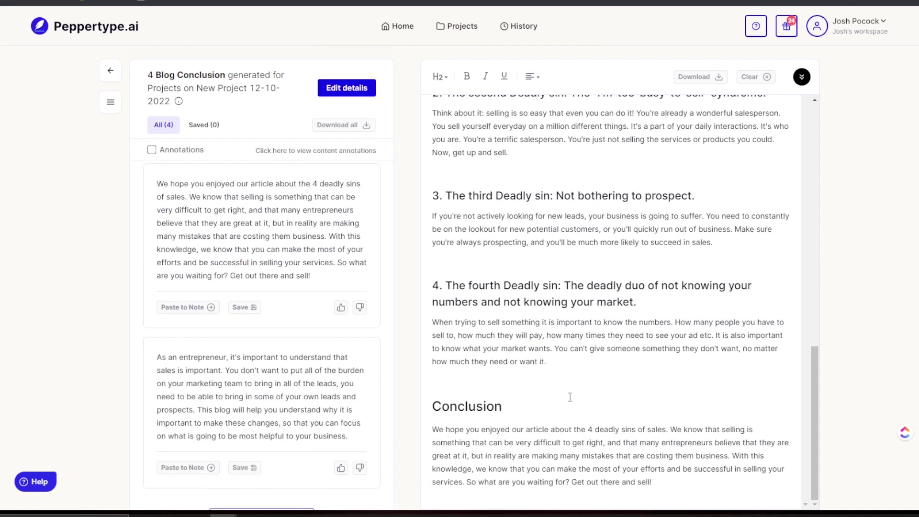
Step: Save the first, third and fourth generated blog conclusions
click(240, 394)
click(251, 381)
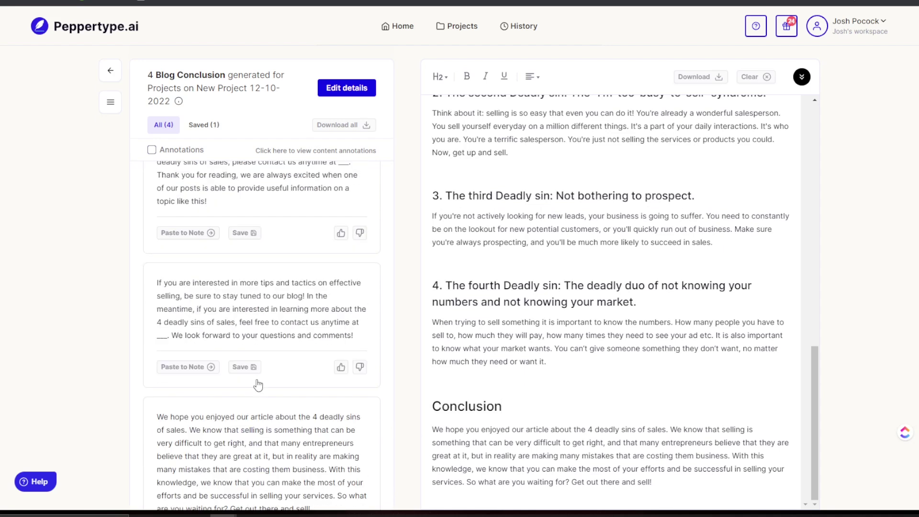
click(258, 324)
scroll(656, 315, up, 15)
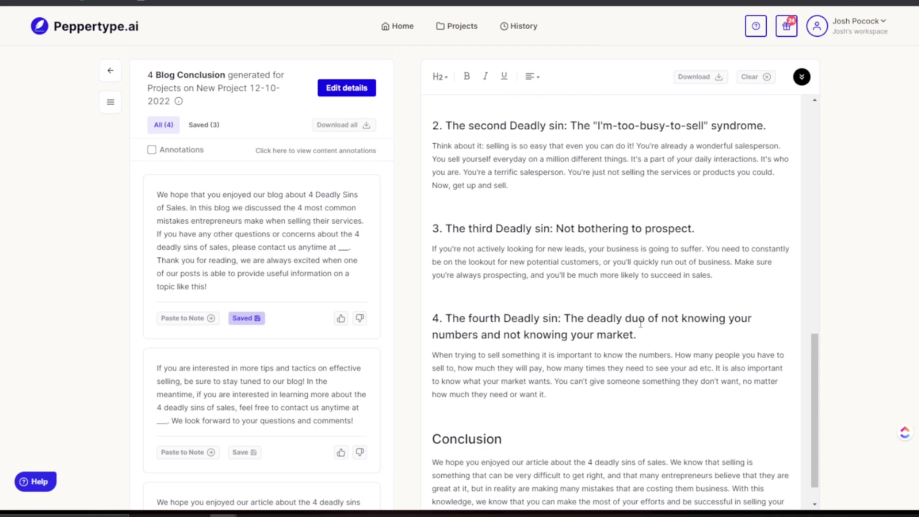
Step: Review the whole blog note from the title and Meta Description through the Main Content to the Conclusion
scroll(655, 315, down, 15)
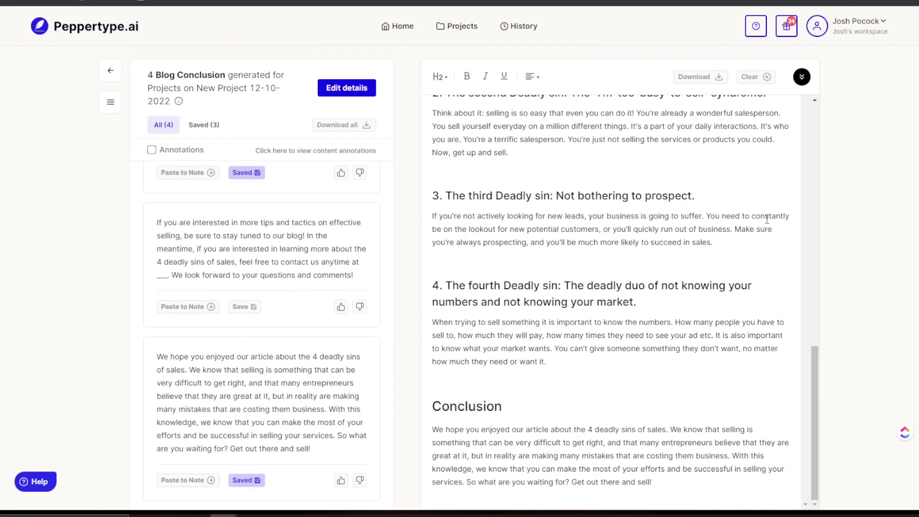
scroll(666, 278, up, 15)
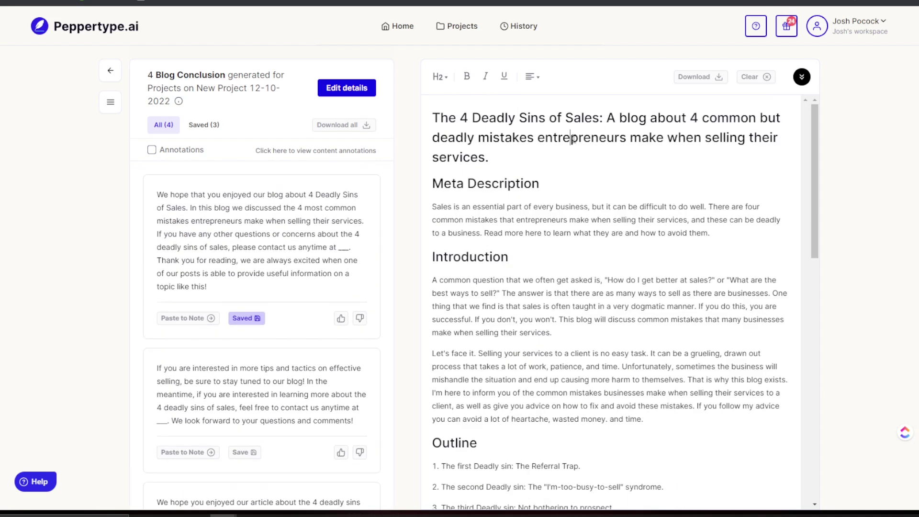
click(519, 207)
scroll(492, 265, down, 7)
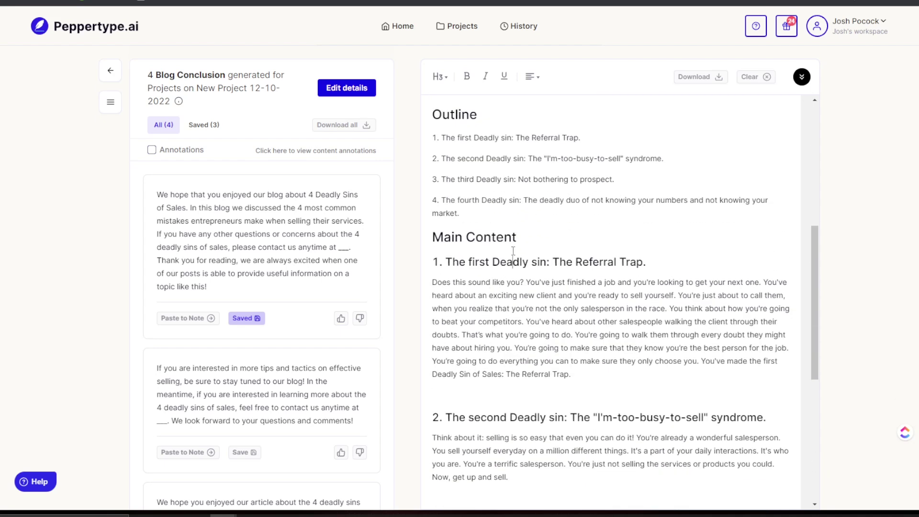
scroll(513, 251, down, 7)
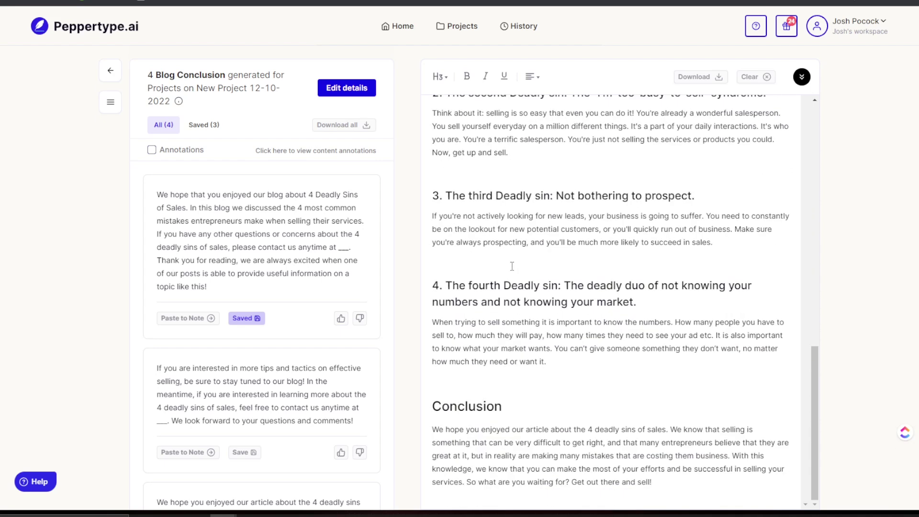
scroll(467, 354, down, 1)
scroll(473, 413, up, 14)
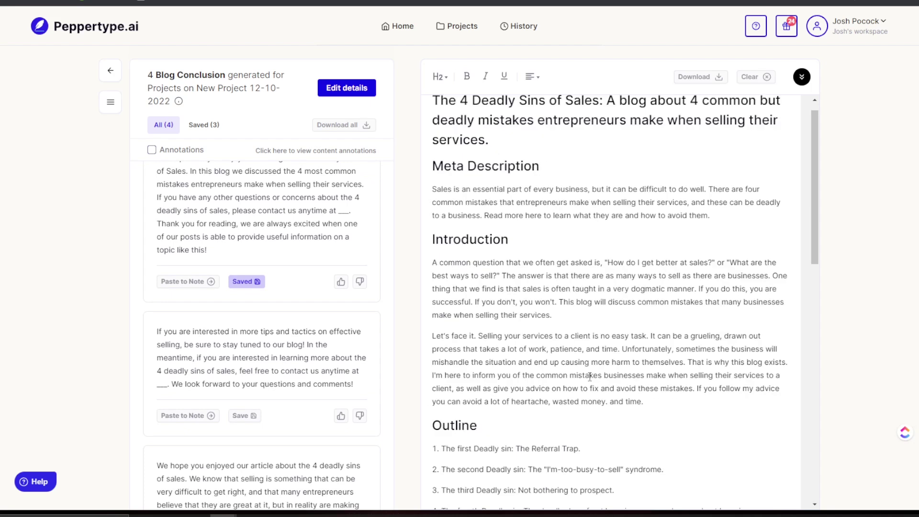
Step: Select the whole blog note and download it as a PDF file
key(ctrl+a)
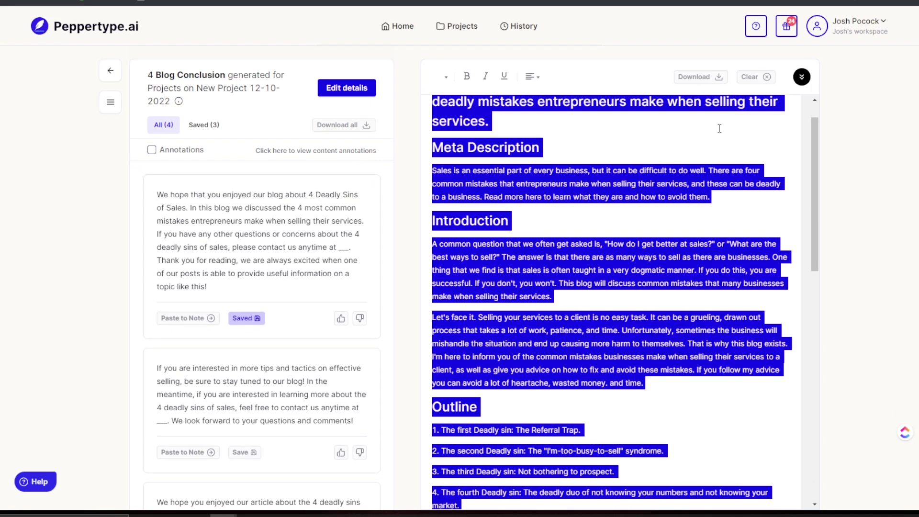
click(719, 79)
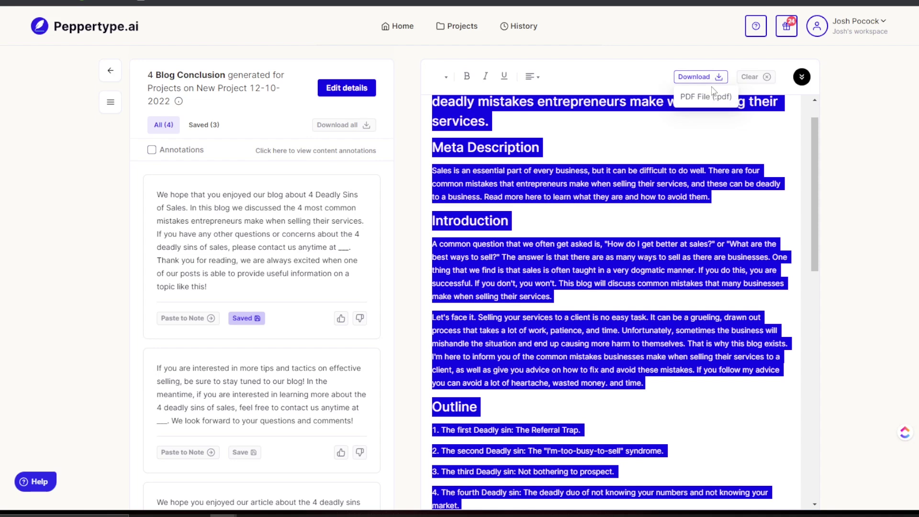
click(706, 97)
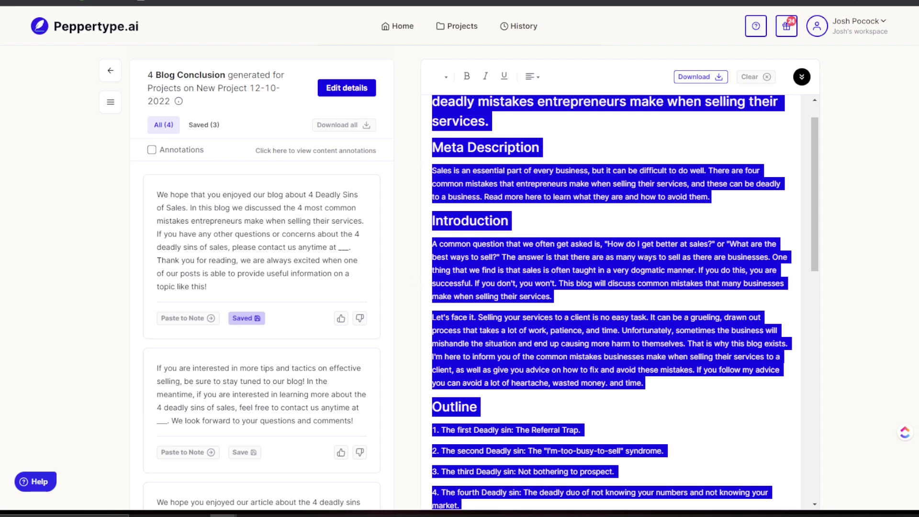
mouse_move(691, 76)
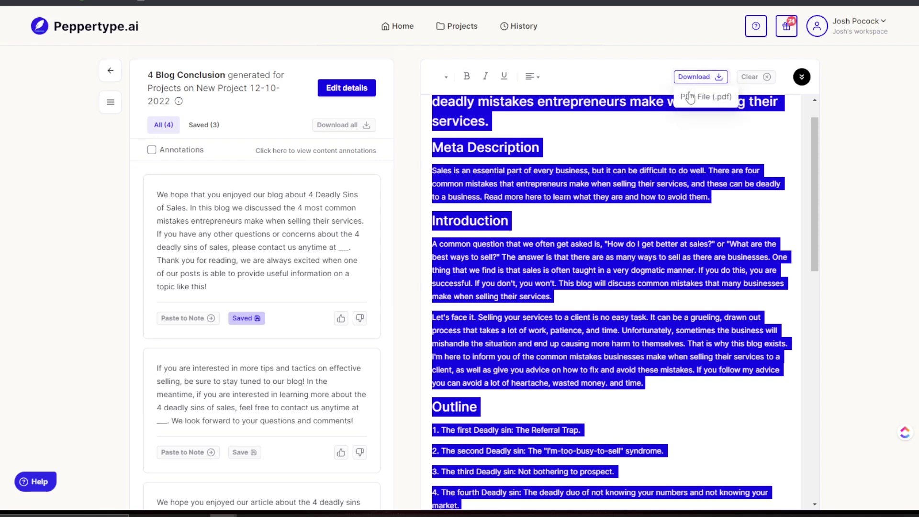
click(705, 96)
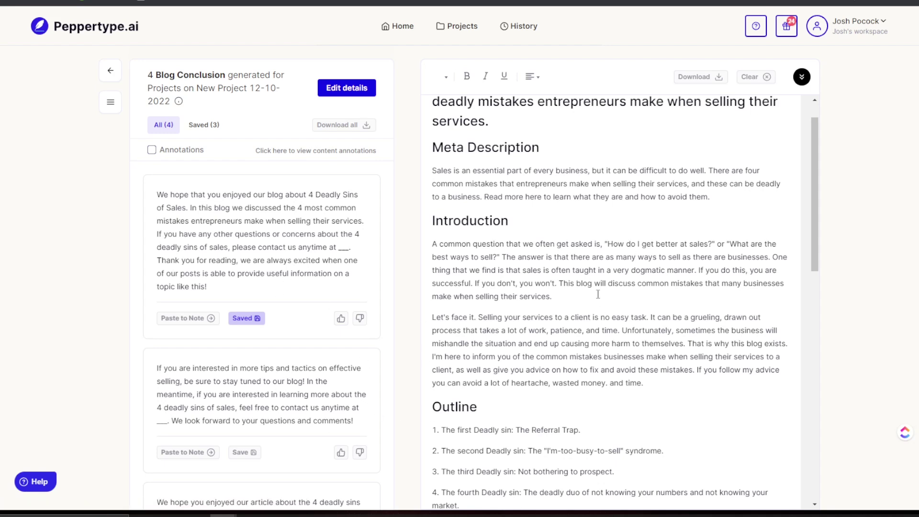
mouse_move(722, 80)
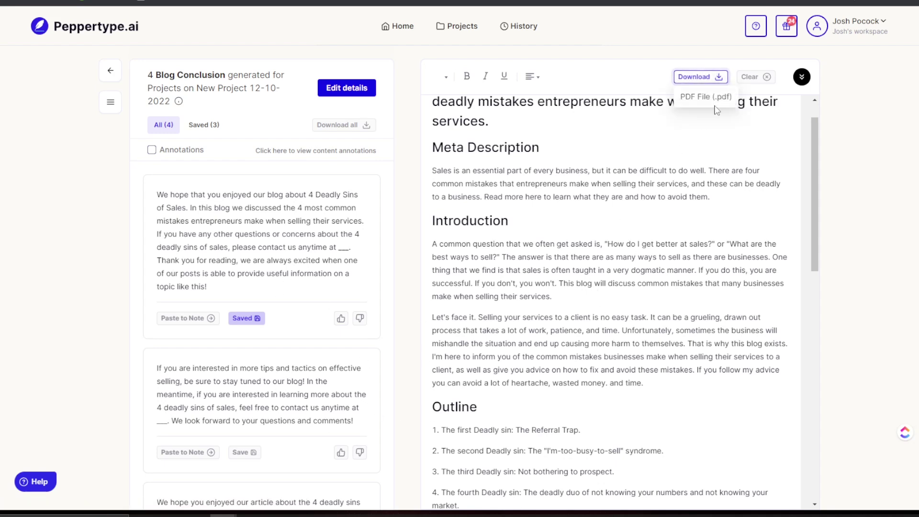
click(716, 104)
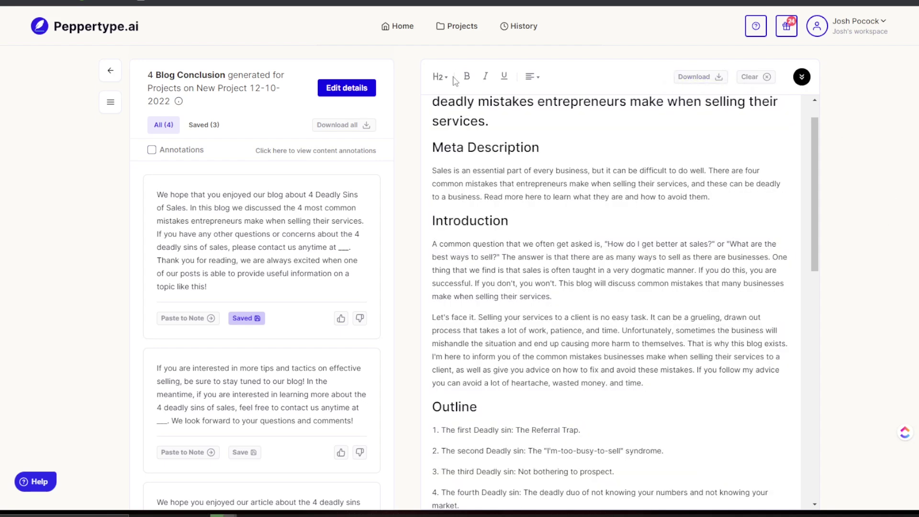
key(ctrl+a)
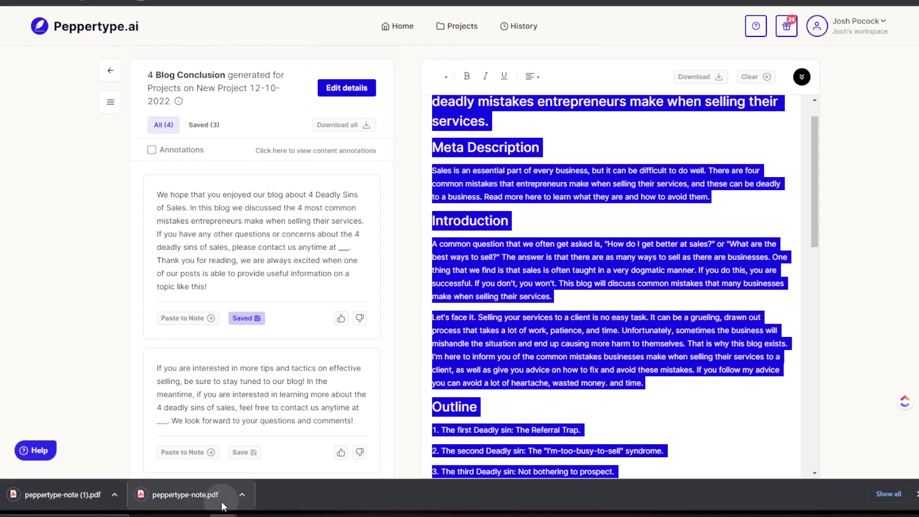
Step: Check both pages of the downloaded peppertype-note.pdf and return to the Peppertype.ai home page
click(222, 502)
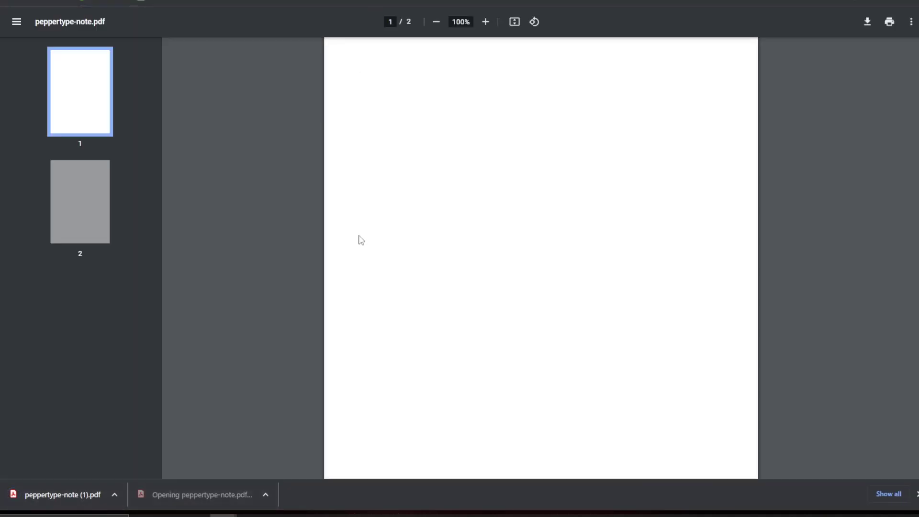
click(108, 214)
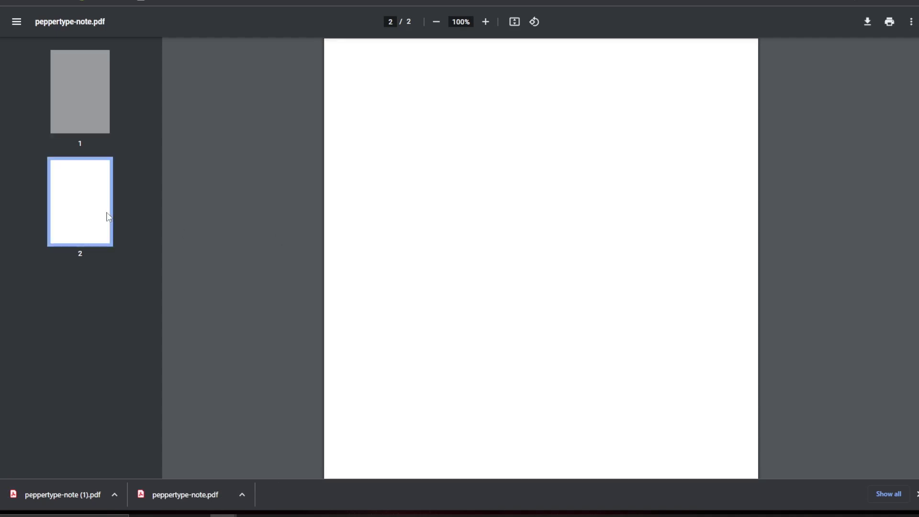
click(103, 120)
key(ctrl+w)
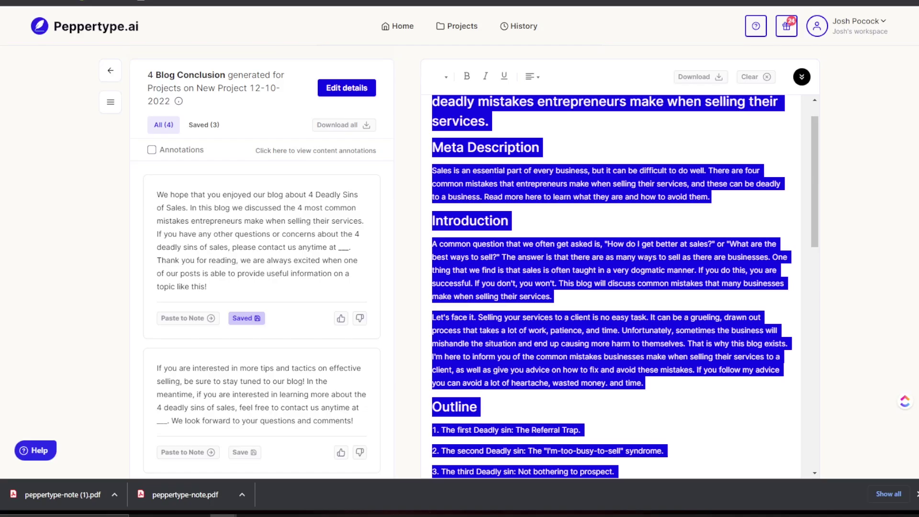
click(248, 30)
click(111, 26)
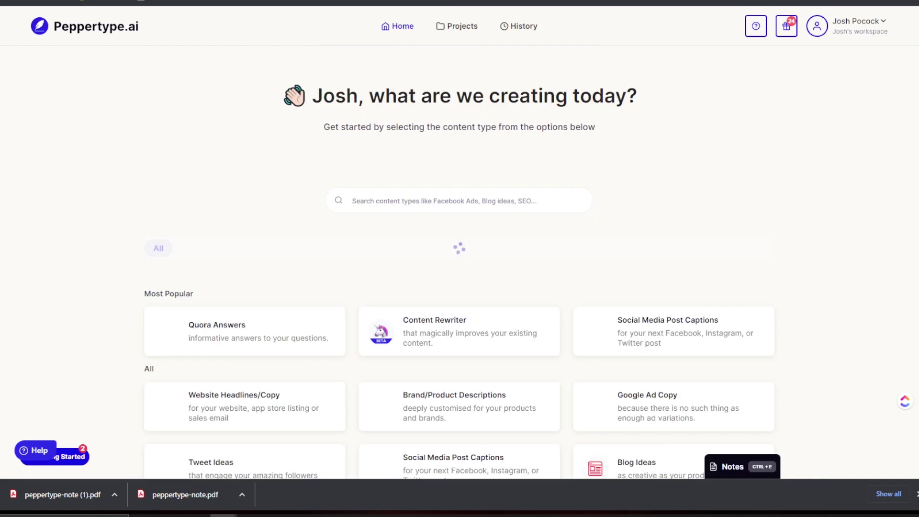
Step: Open the second downloaded file, peppertype-note (1).pdf, and check its pages
click(499, 4)
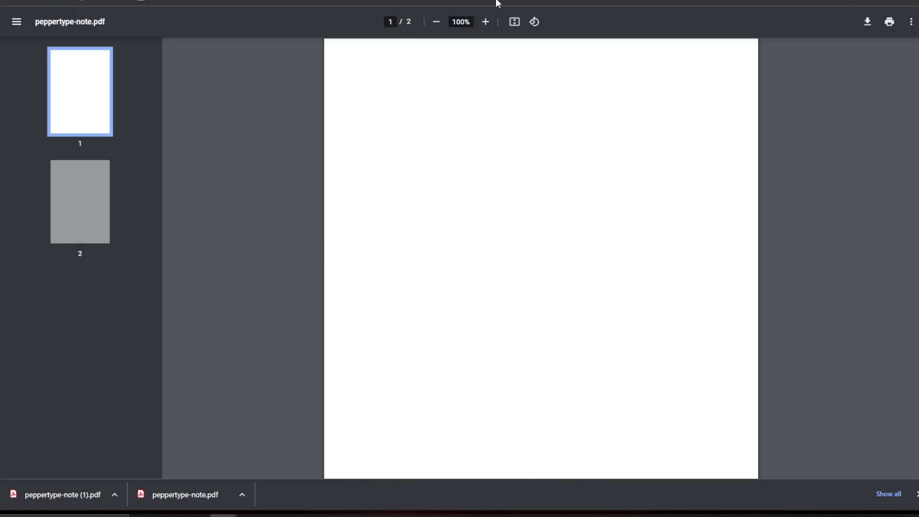
click(54, 200)
click(48, 498)
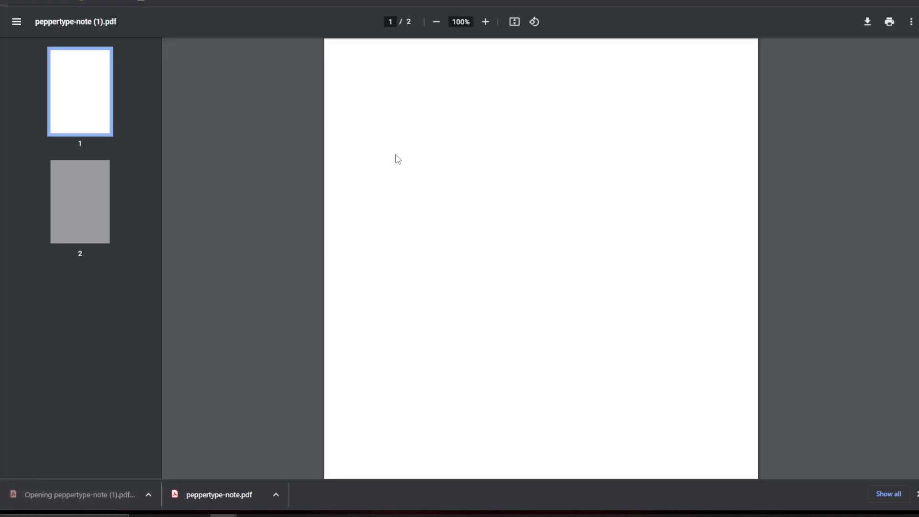
click(93, 207)
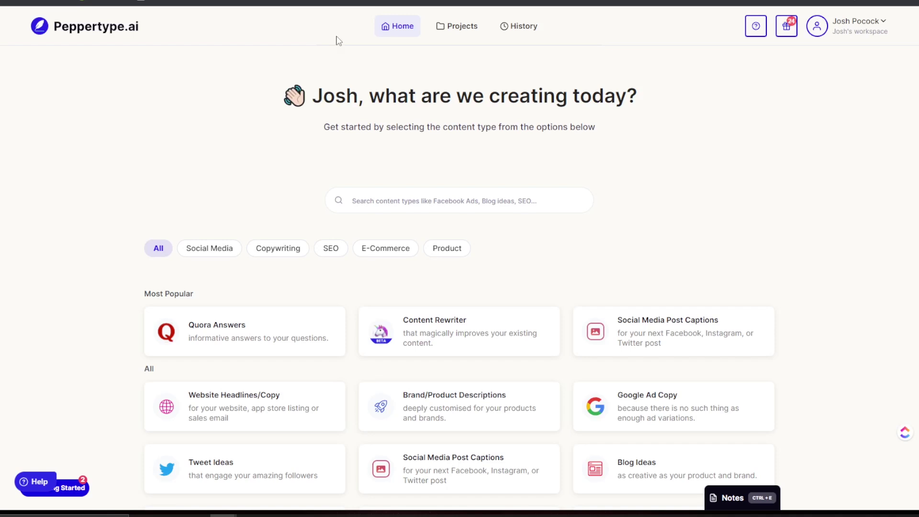
Step: Browse the content types available on the home page, from Most Popular down through the All section
scroll(298, 281, down, 3)
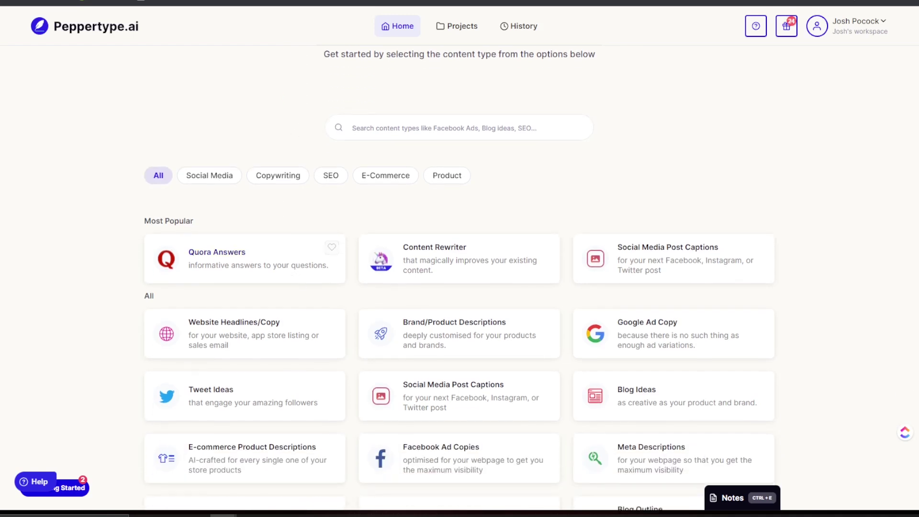
scroll(424, 237, down, 3)
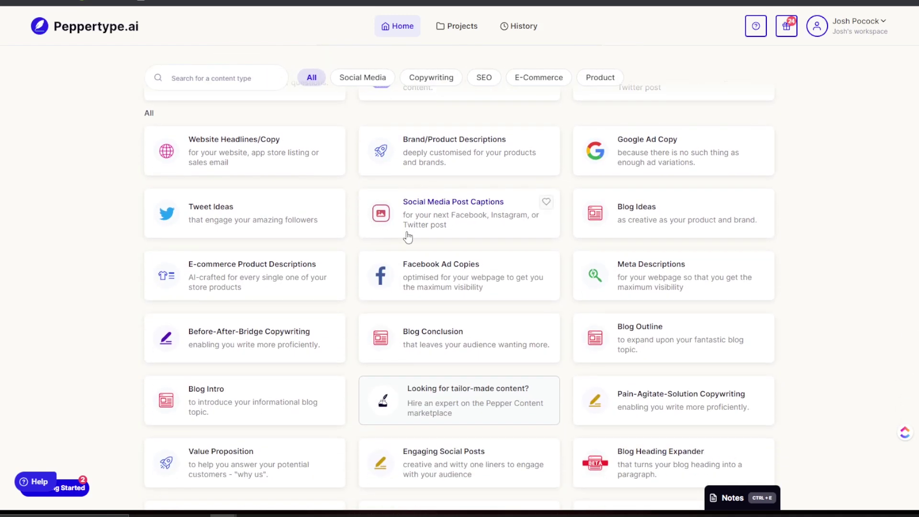
scroll(660, 396, up, 6)
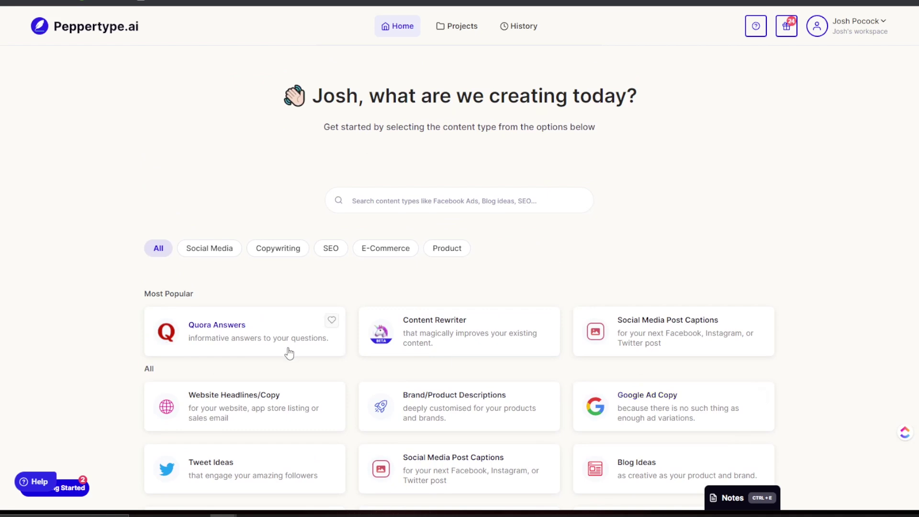
scroll(289, 354, down, 1)
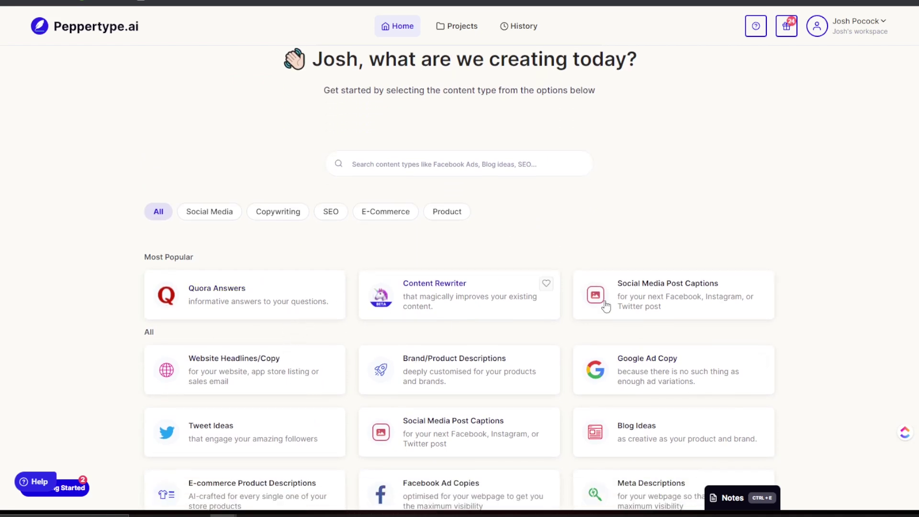
scroll(728, 306, down, 2)
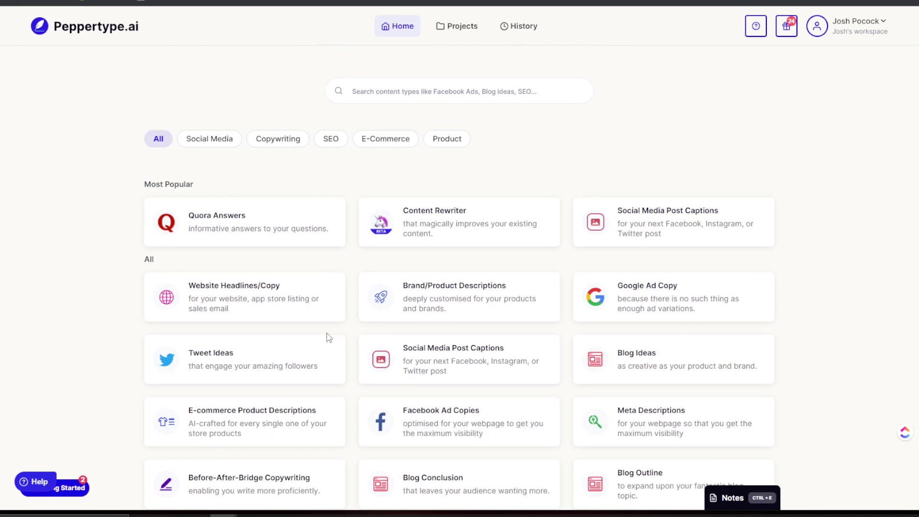
scroll(329, 338, down, 1)
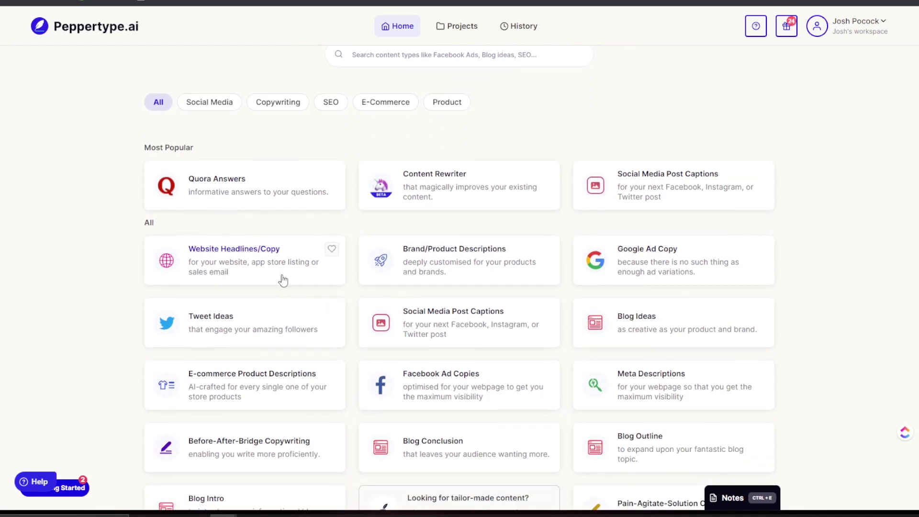
Step: Browse the remaining content types in the All section down to Paragraph Writer
scroll(222, 342, down, 5)
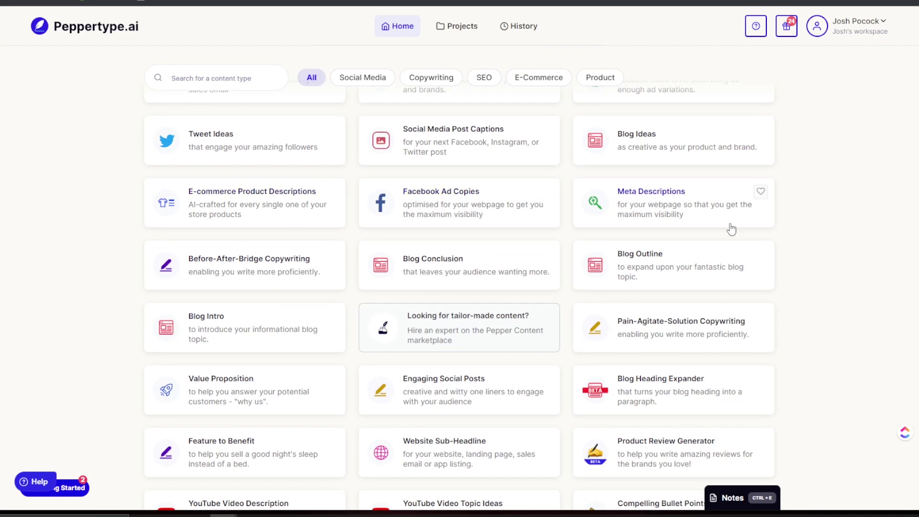
scroll(728, 228, down, 4)
scroll(656, 299, down, 5)
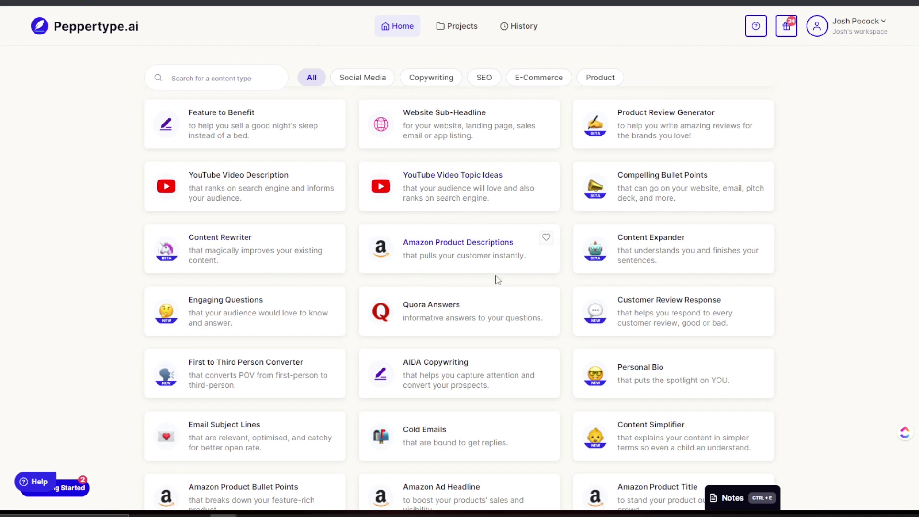
scroll(449, 336, down, 2)
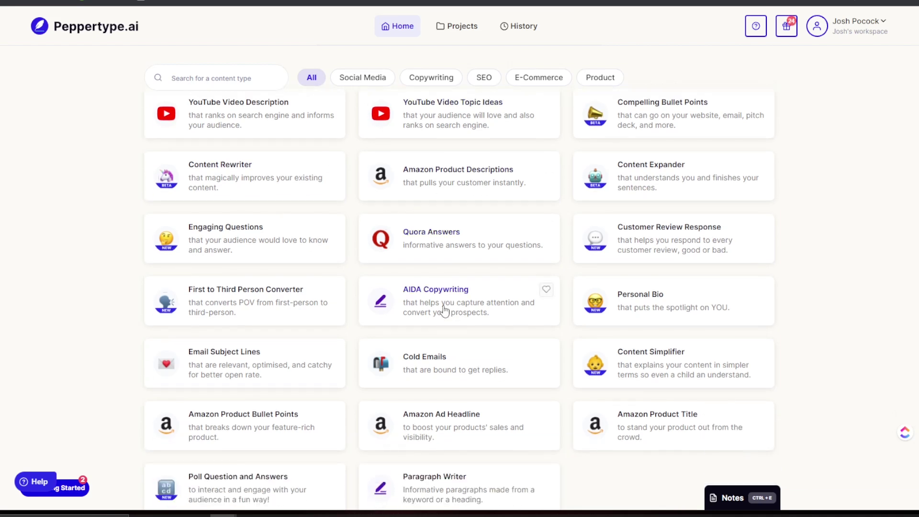
scroll(446, 307, down, 1)
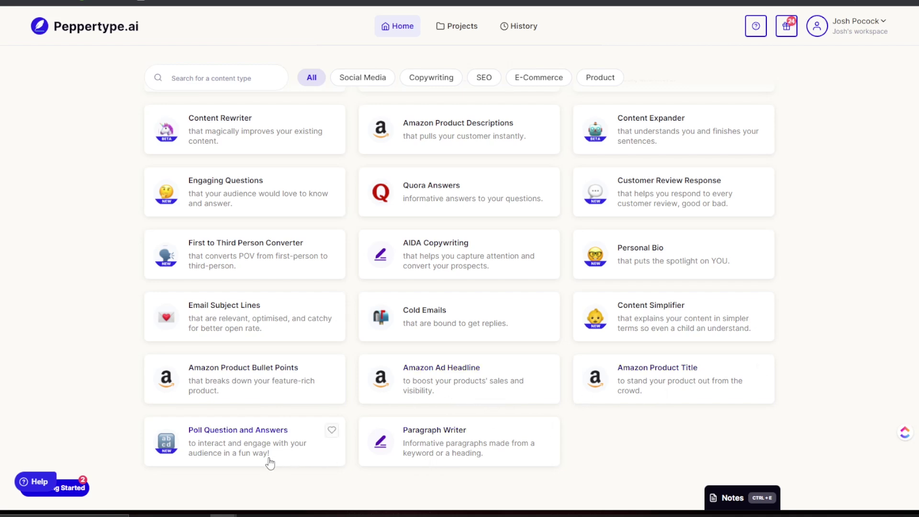
scroll(268, 453, up, 15)
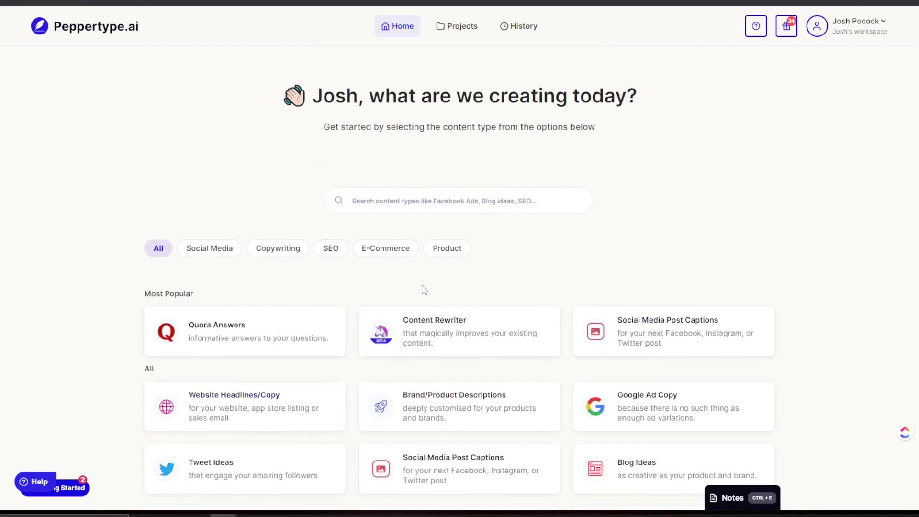
Step: Look through the Product, E-Commerce, SEO, Copywriting and Social Media content type categories
click(447, 251)
click(396, 251)
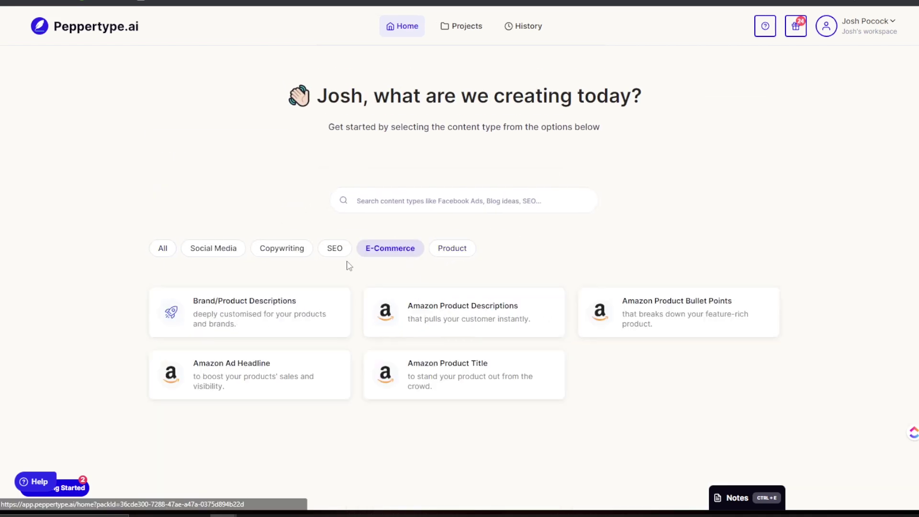
click(335, 250)
click(287, 250)
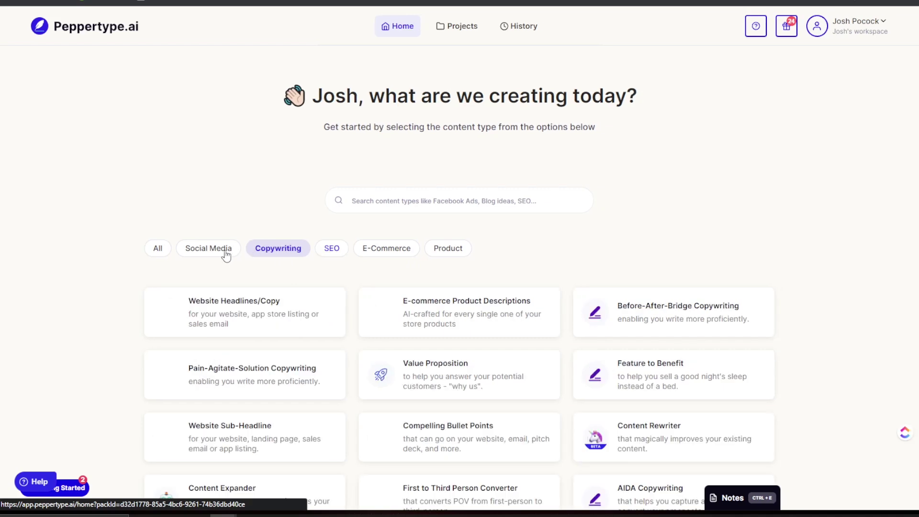
click(212, 251)
Step: View the list of all projects, dismiss the New Project tip and look inside the existing project New Project 12-10-2022
click(455, 29)
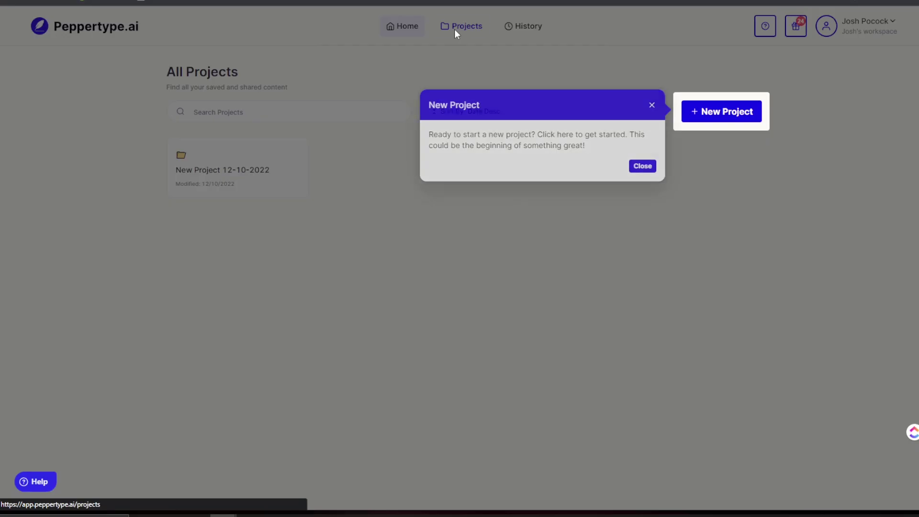
click(642, 167)
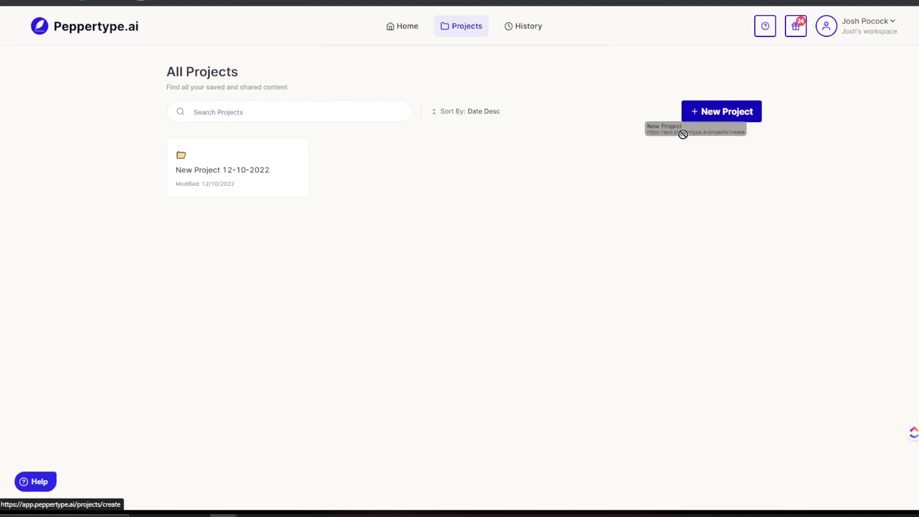
click(261, 171)
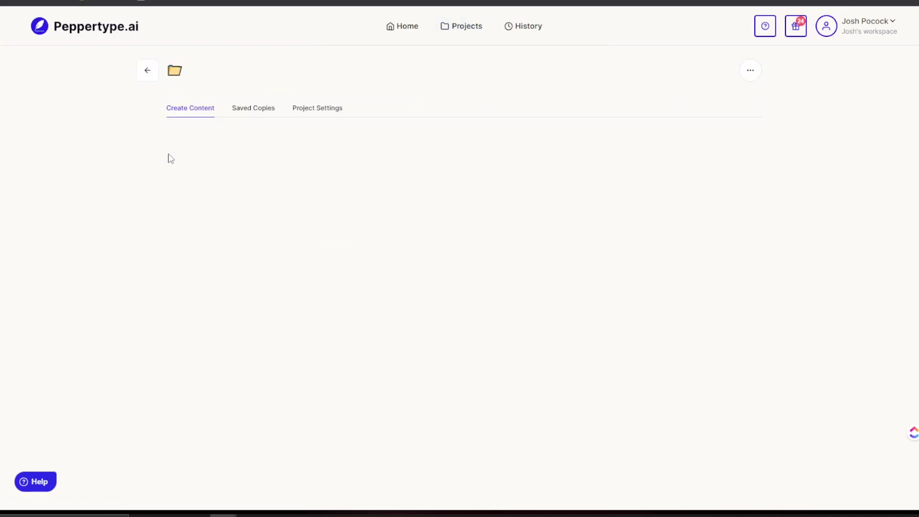
click(154, 72)
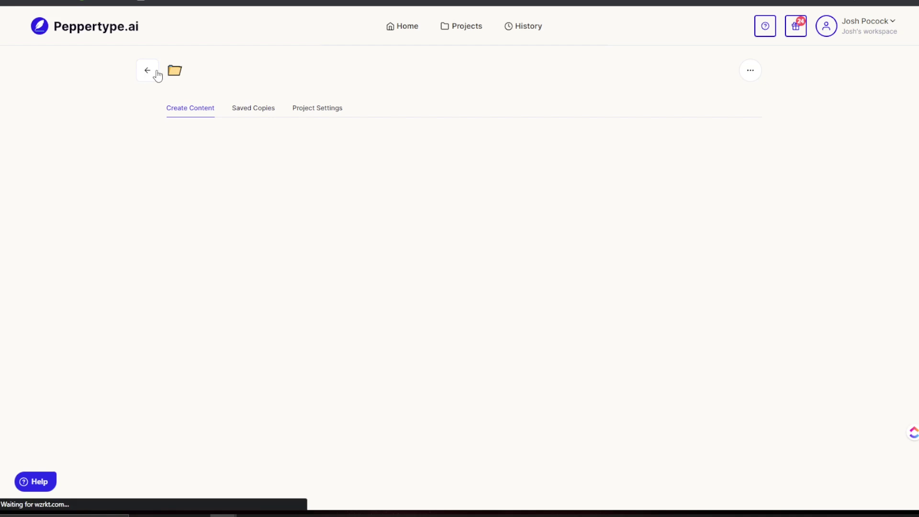
Step: Choose Rename for New Project 12-10-2022 and check its Saved Copies and Create Content sections
click(294, 154)
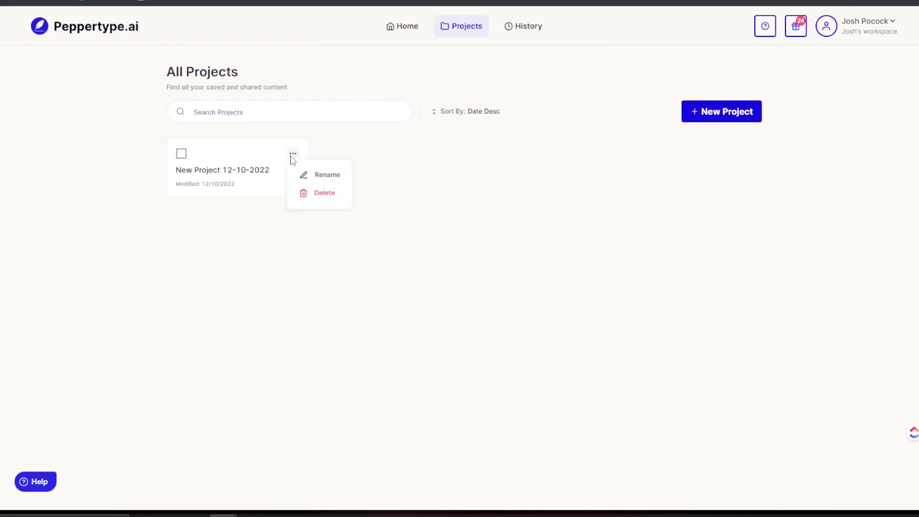
click(326, 178)
click(250, 110)
click(185, 111)
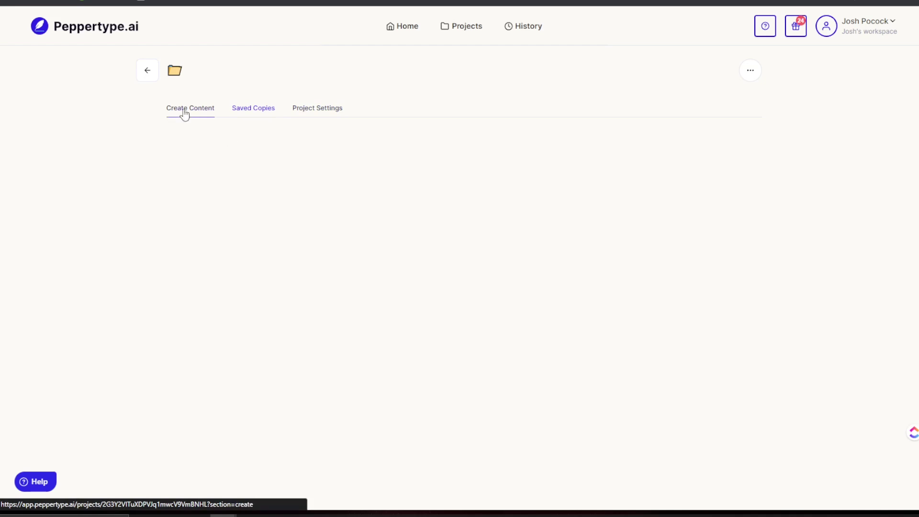
click(148, 71)
Step: Start a new project and try to generate an automated brief from the URL ExeceutiveStride.com
click(725, 112)
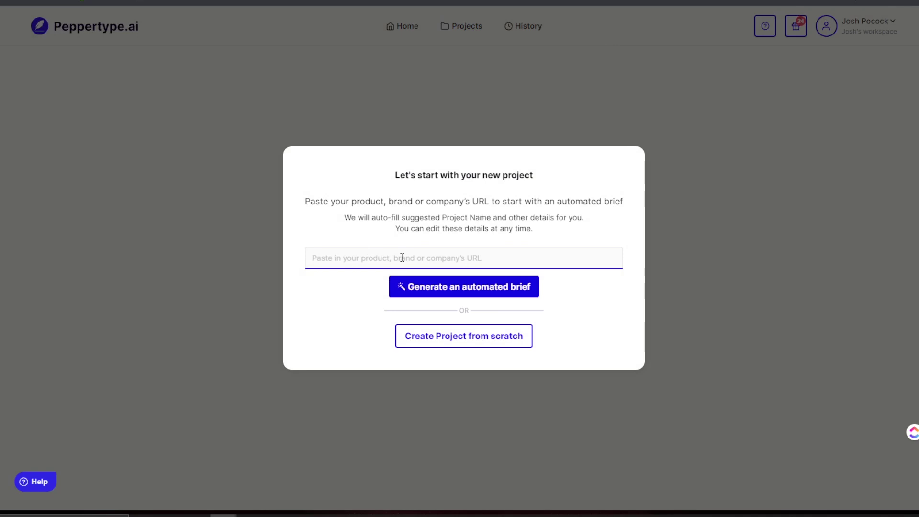
text(ExeceutiveStride)
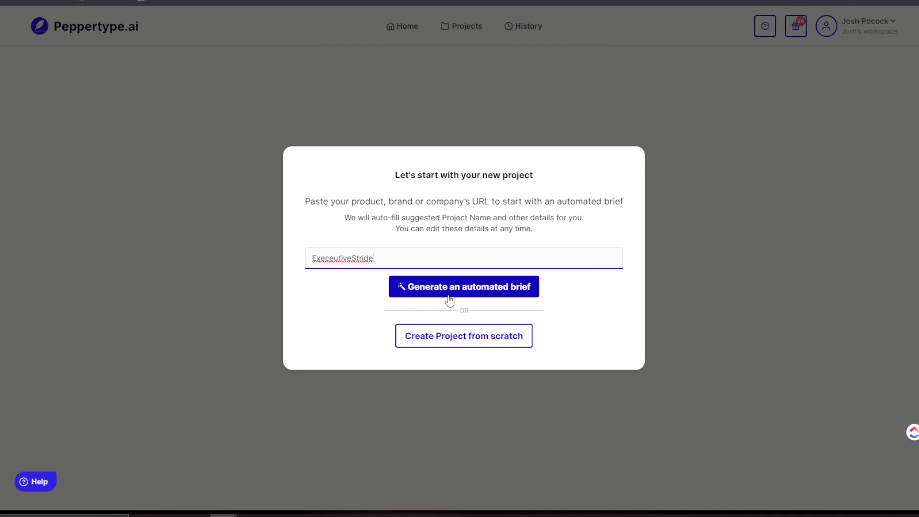
click(449, 296)
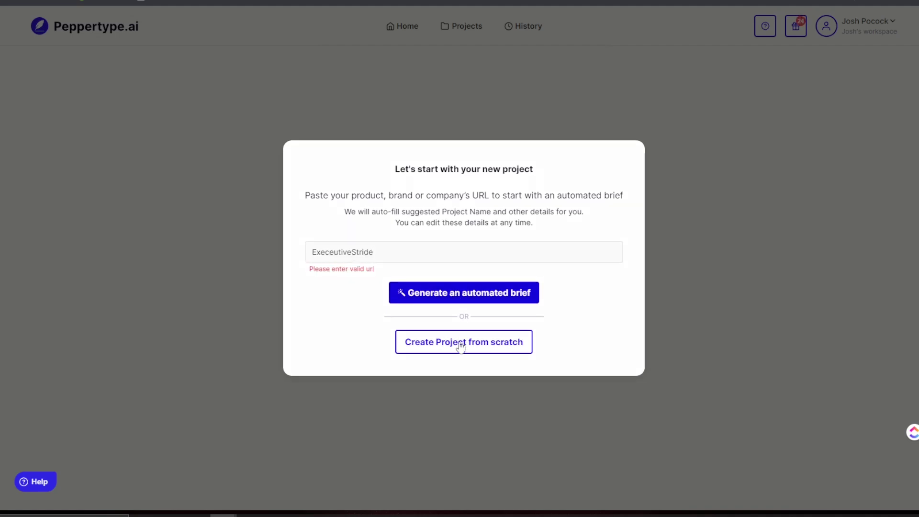
click(385, 255)
text(.com)
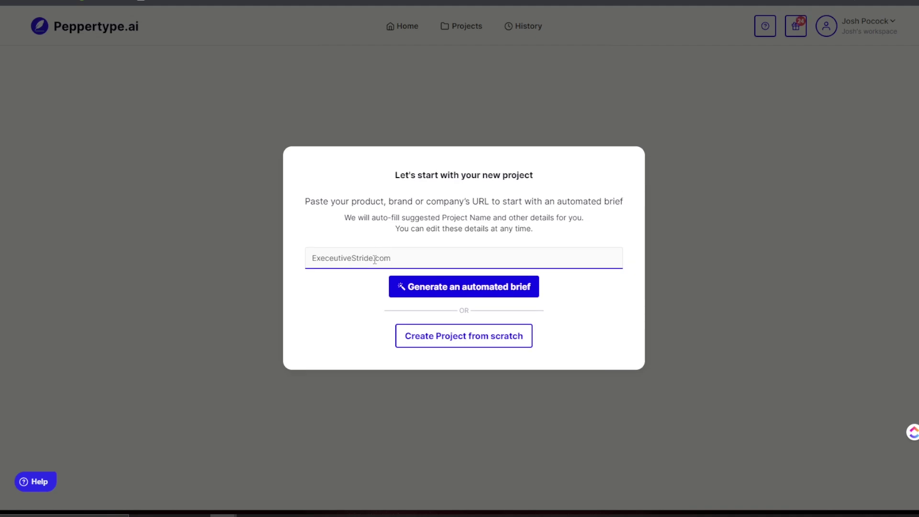
click(405, 289)
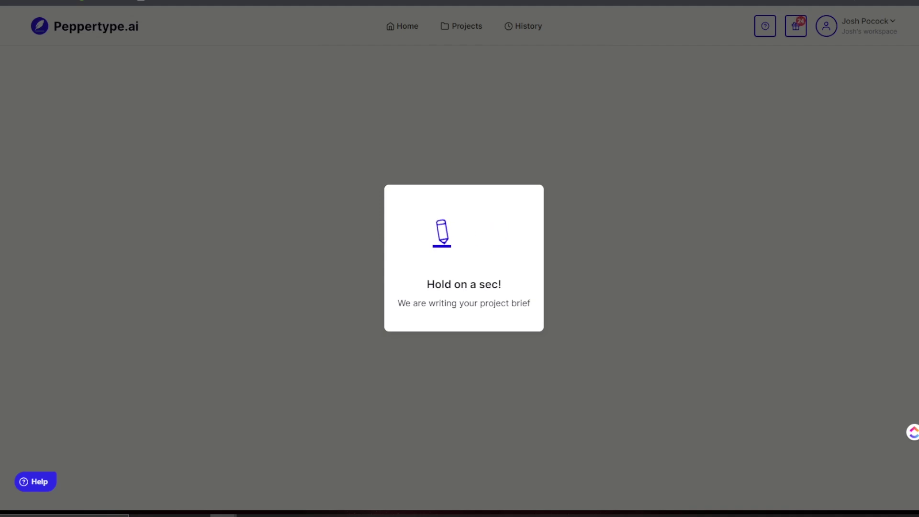
Step: Switch to the WordHero editor, paste the copied blog, and move its "The 4 Deadly Sins of Sales" heading into the title
drag(666, 1, 421, 1)
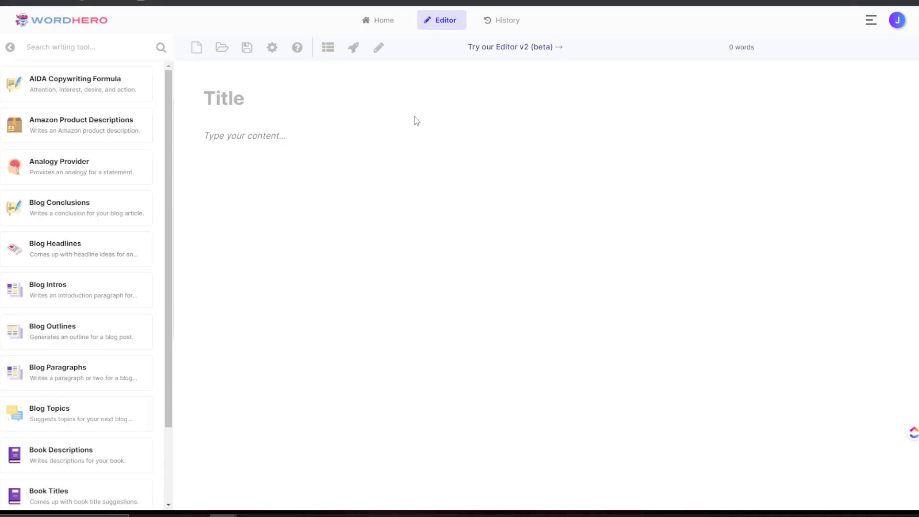
key(ctrl+v)
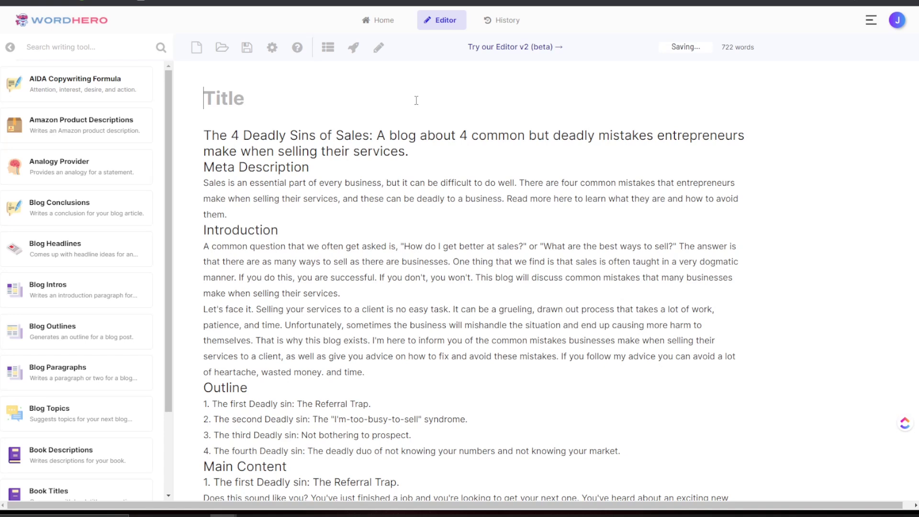
drag(407, 150, 218, 92)
key(ctrl+x)
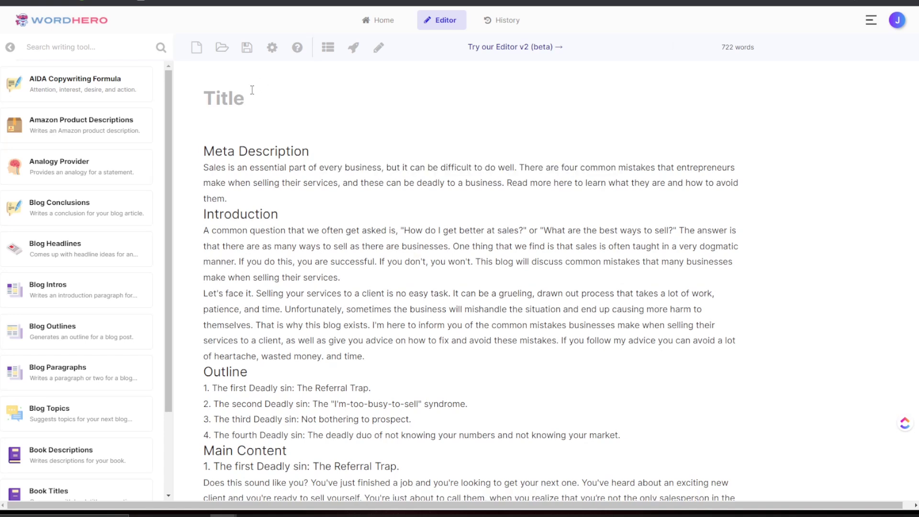
key(ctrl+v)
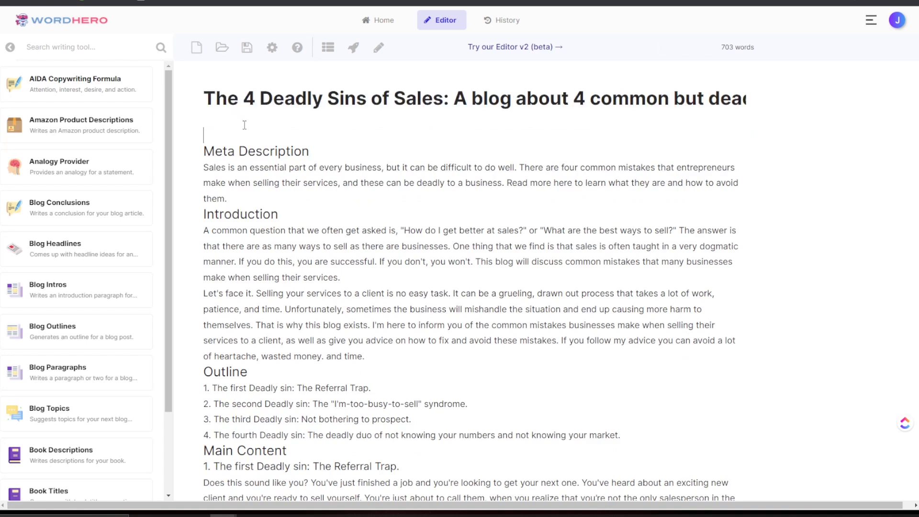
key(Delete)
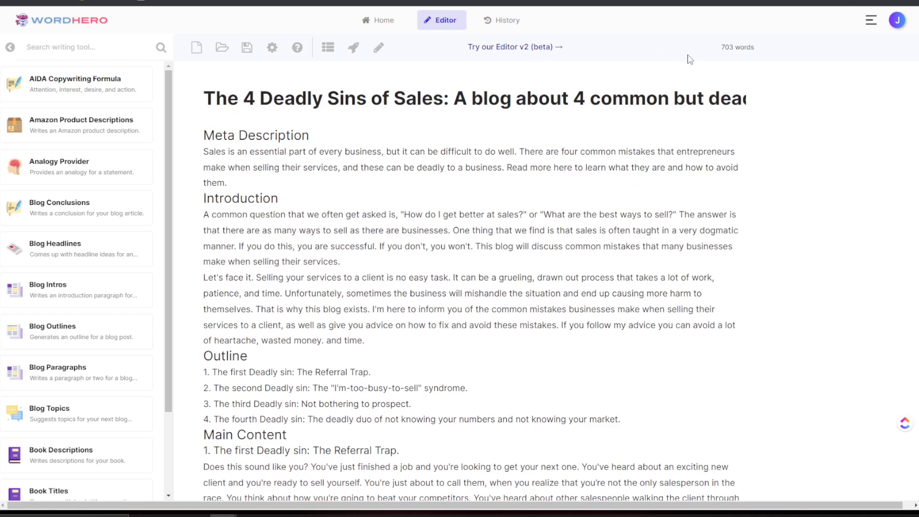
Step: Insert a blank line above each of the Main Content, Outline and Introduction headings of the blog
scroll(542, 151, down, 8)
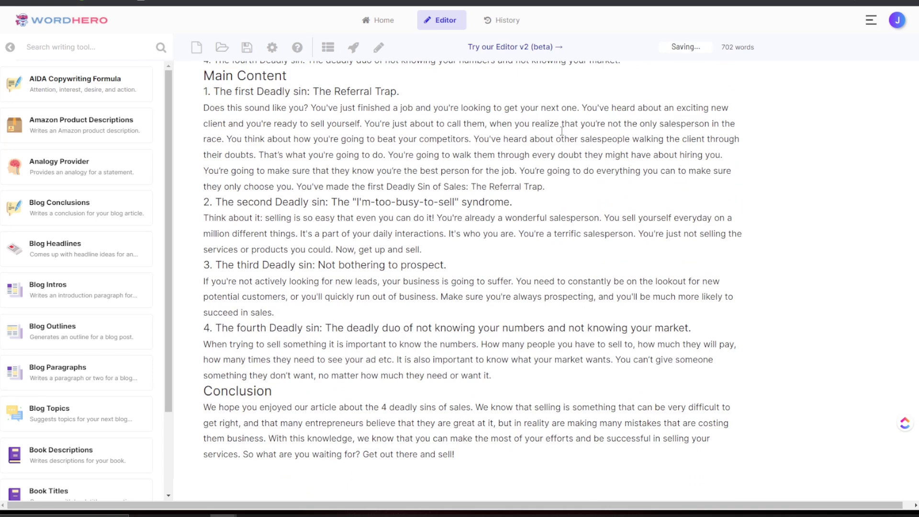
scroll(493, 375, up, 2)
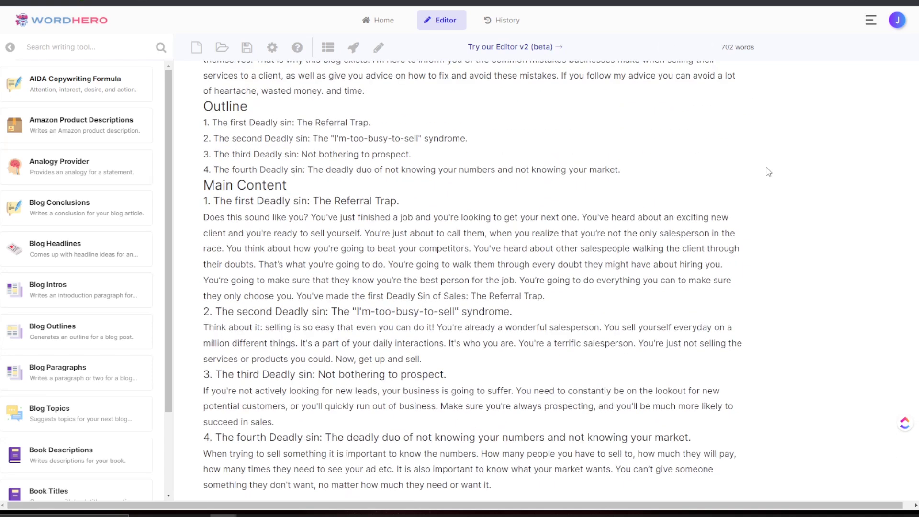
scroll(685, 177, up, 5)
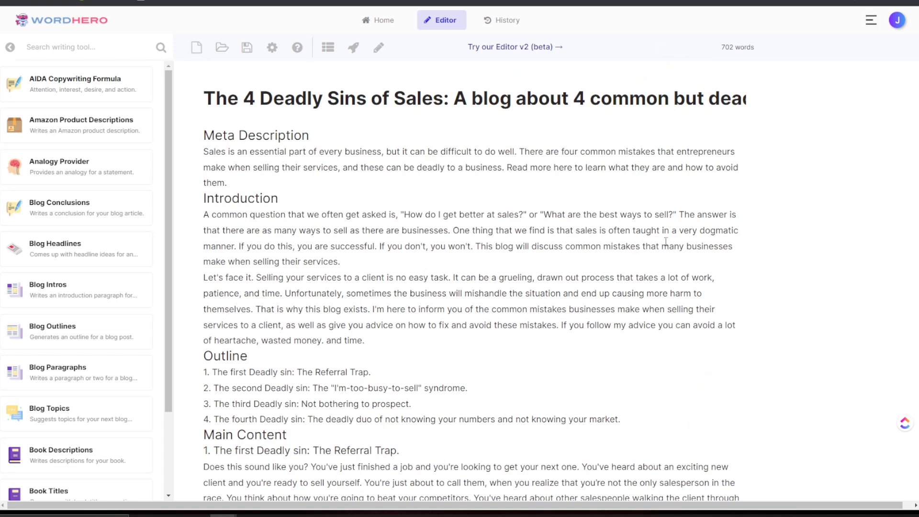
scroll(655, 277, down, 1)
scroll(569, 369, down, 4)
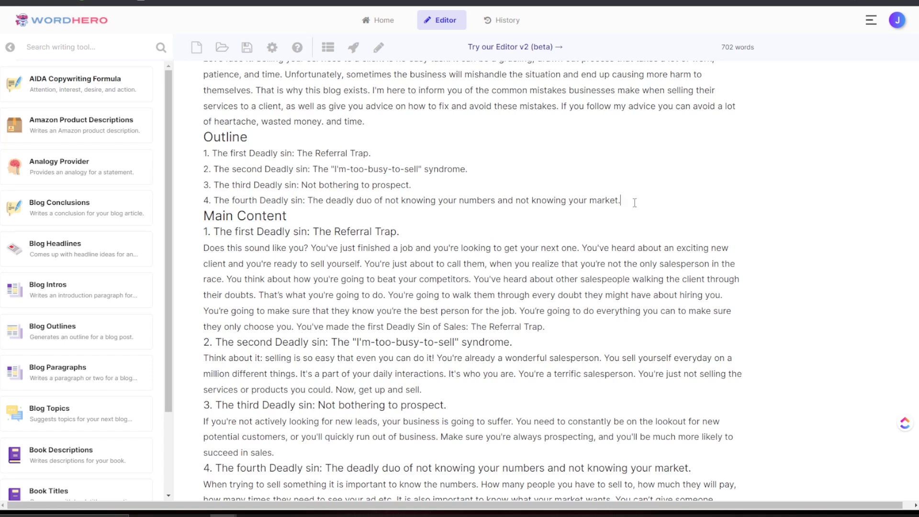
key(Return)
scroll(634, 226, up, 2)
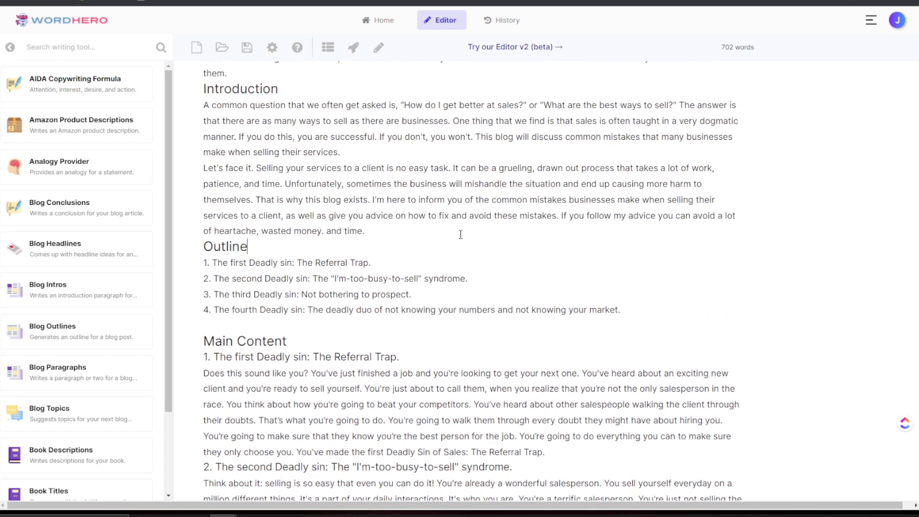
key(Return)
scroll(500, 202, up, 2)
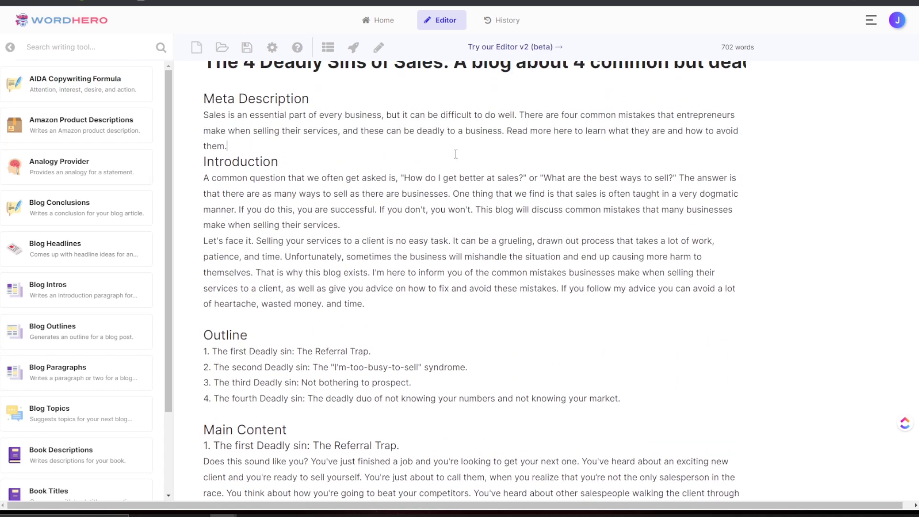
key(Return)
scroll(456, 154, up, 1)
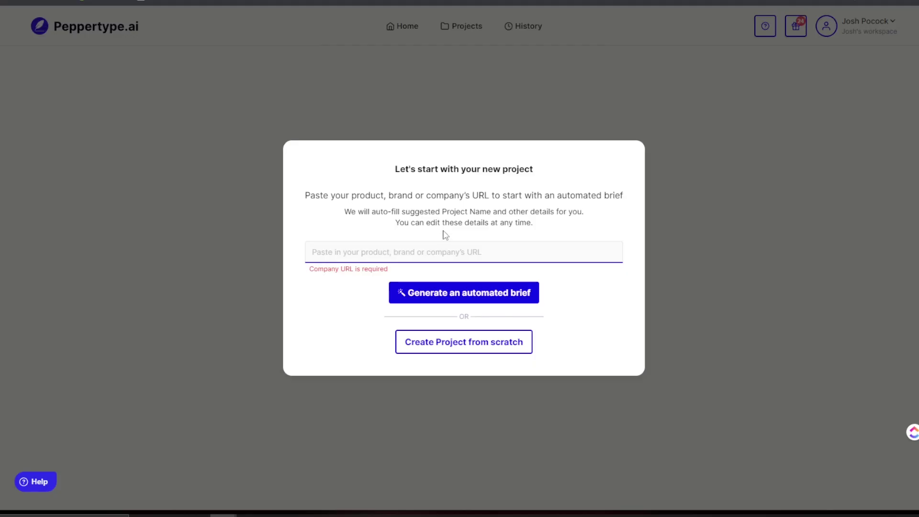
text(https://executive)
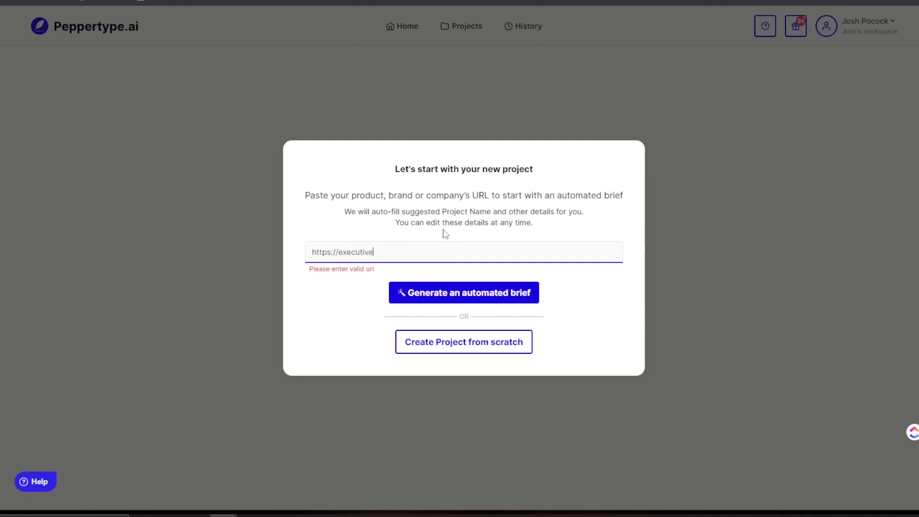
key(BackSpace)
key(BackSpace)
key(BackSpace)
key(BackSpace)
text(.co)
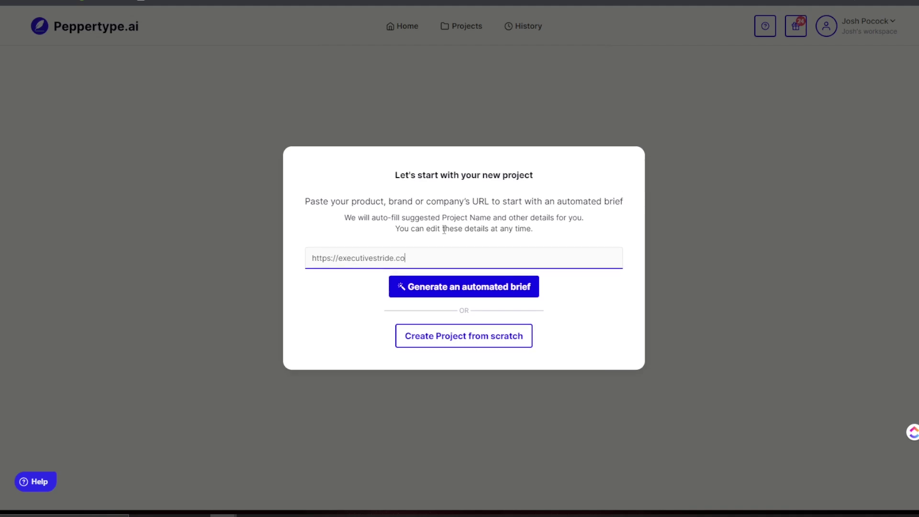
text(m)
click(420, 288)
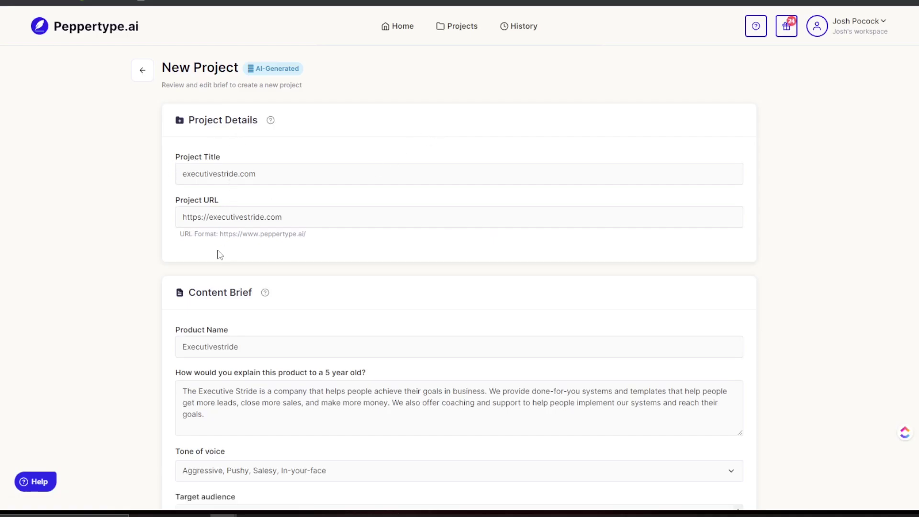
Step: Review the generated Content Brief, including the product explanation, tone of voice, target audience and product USPs
scroll(274, 219, down, 3)
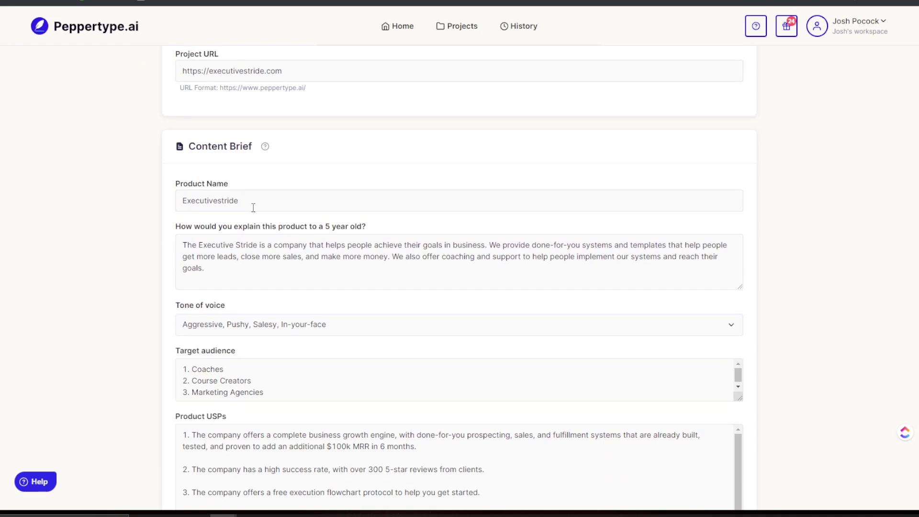